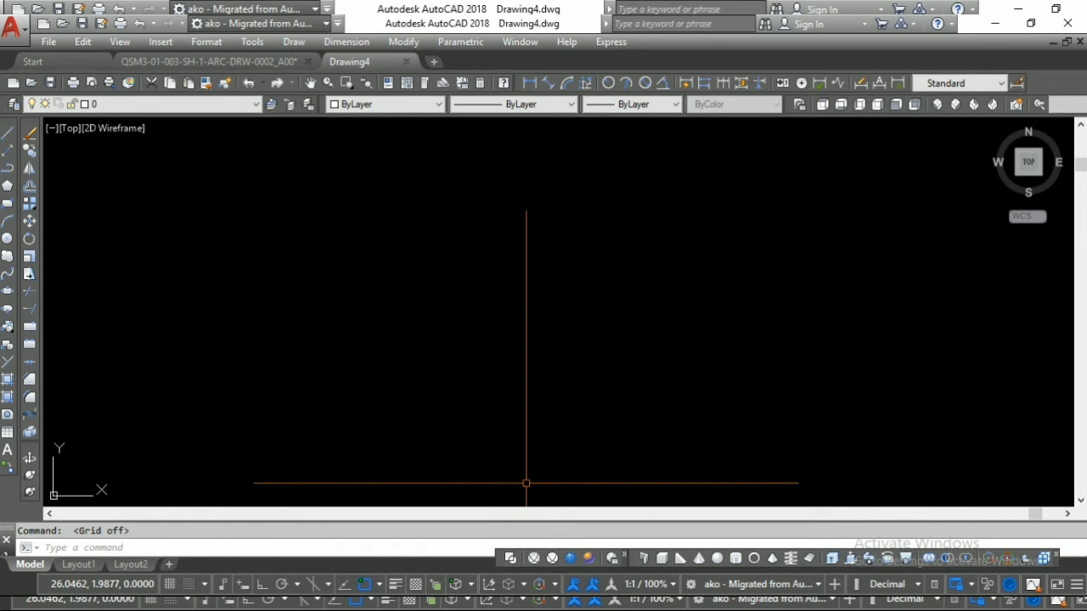
# Switch to the Photos viewer and review the keyboard shortcut reference images 1.jpg through 4.jpg
pyautogui.hotkey('alt', 'Tab')
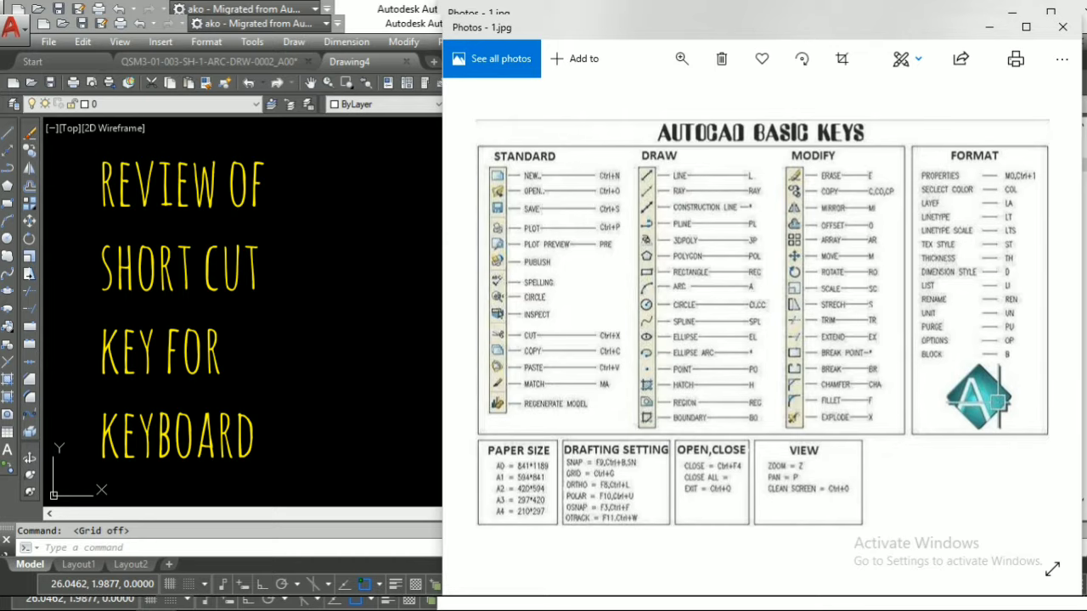
pyautogui.press('Right')
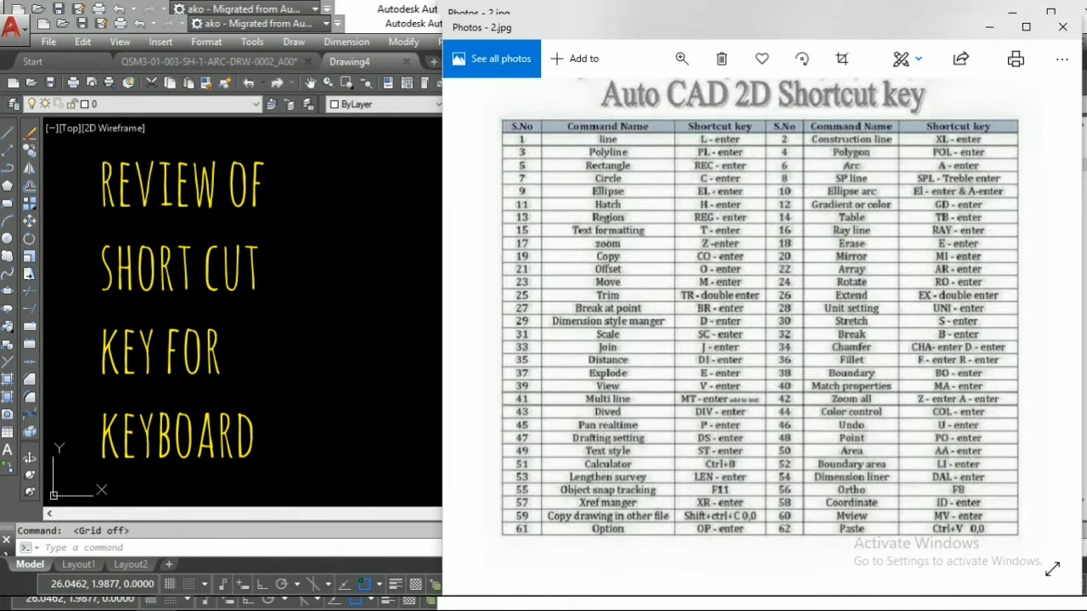
pyautogui.press('Right')
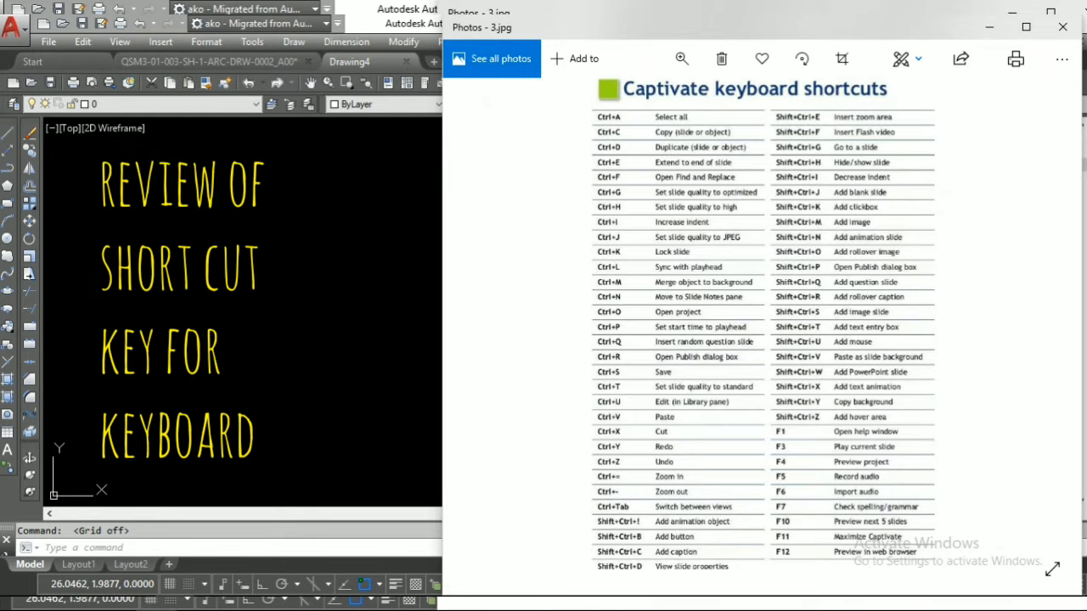
pyautogui.press('Right')
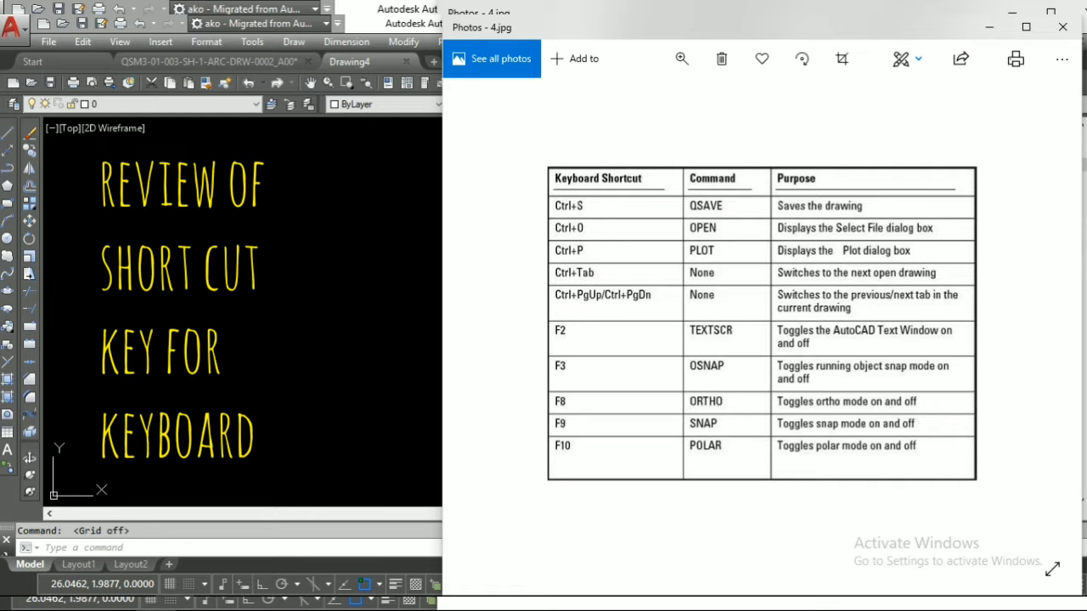
pyautogui.press('Right')
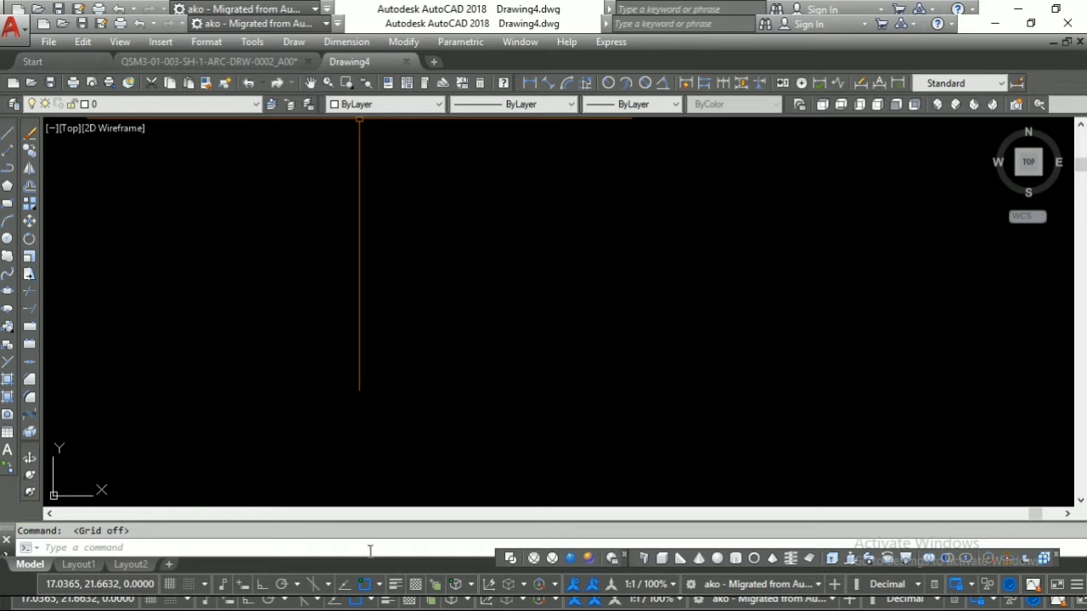
# Add the multiline text "command by icon" near the upper left of the drawing area, at text height 0.2000
pyautogui.moveTo(80, 569)
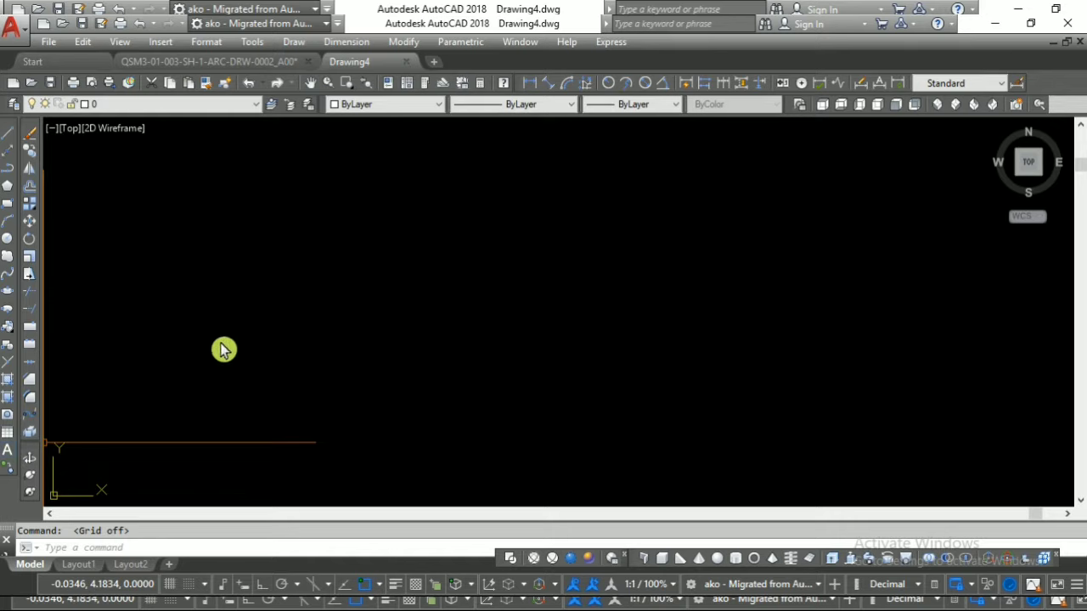
pyautogui.click(7, 450)
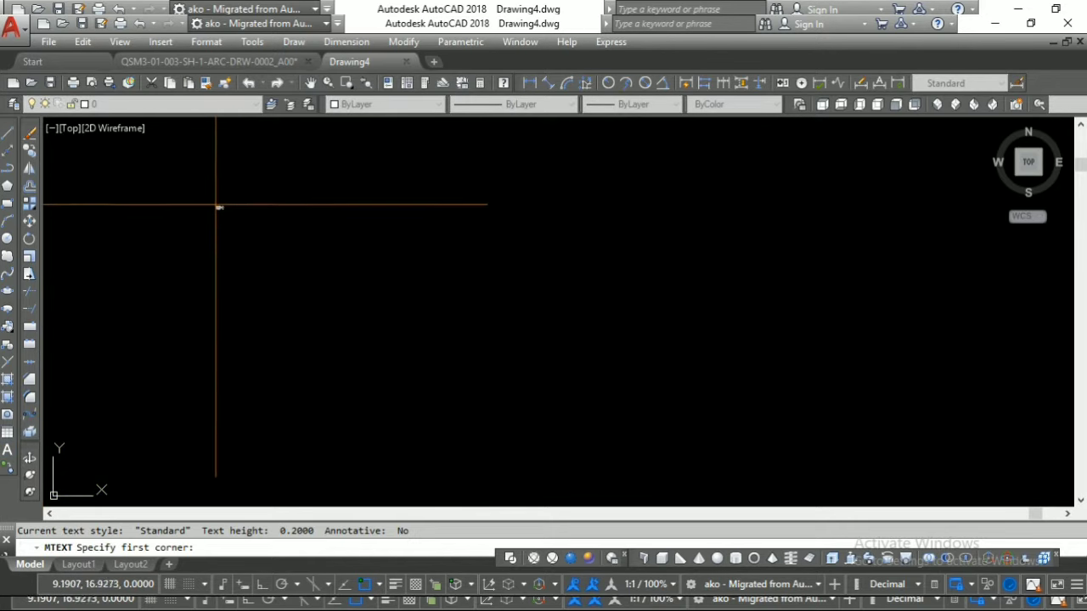
pyautogui.click(202, 142)
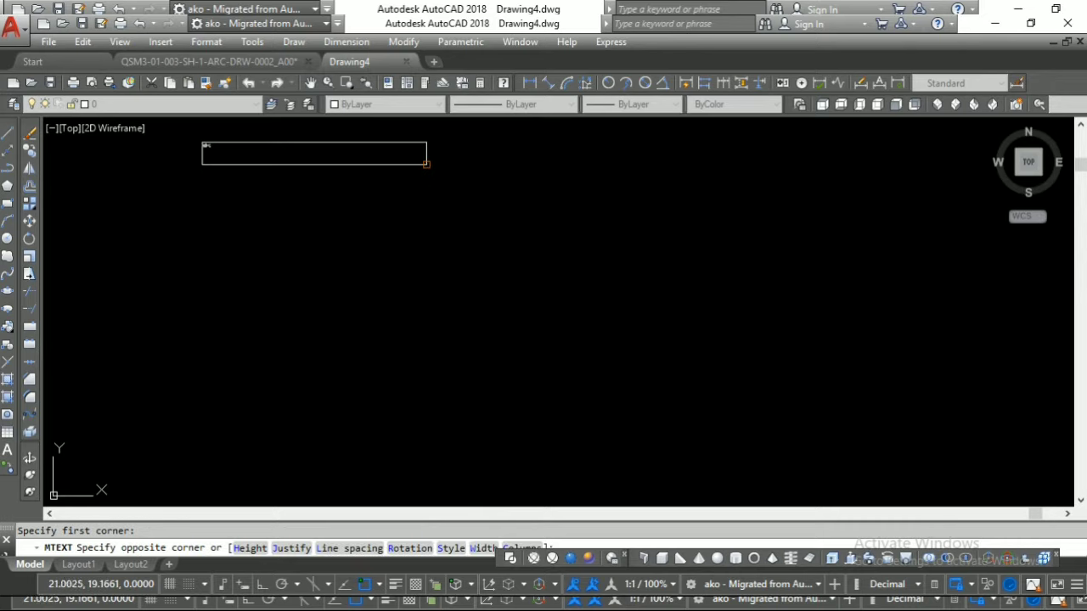
pyautogui.click(386, 164)
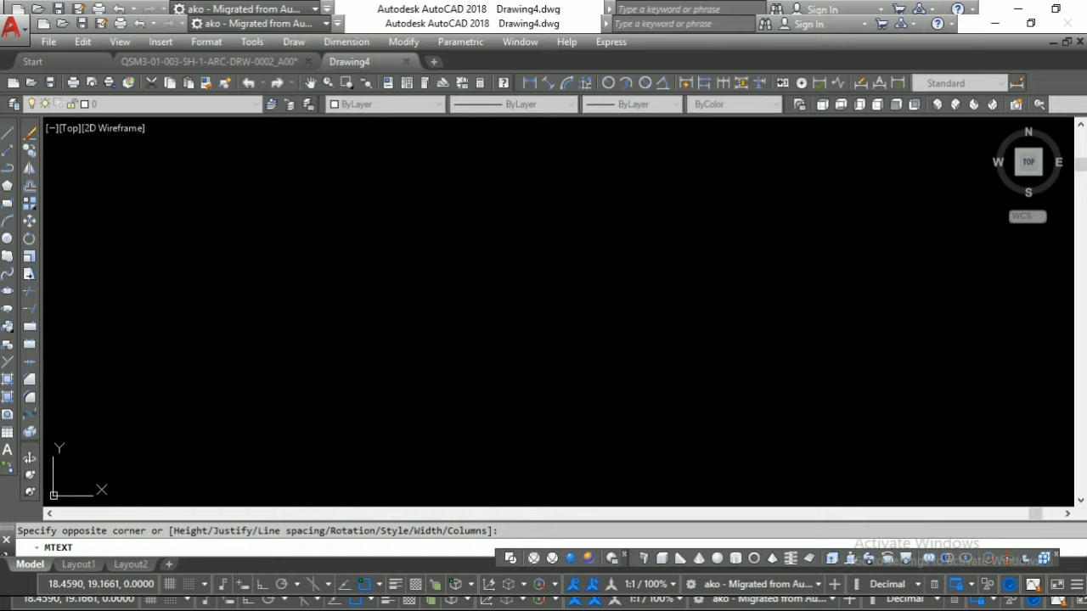
pyautogui.click(133, 199)
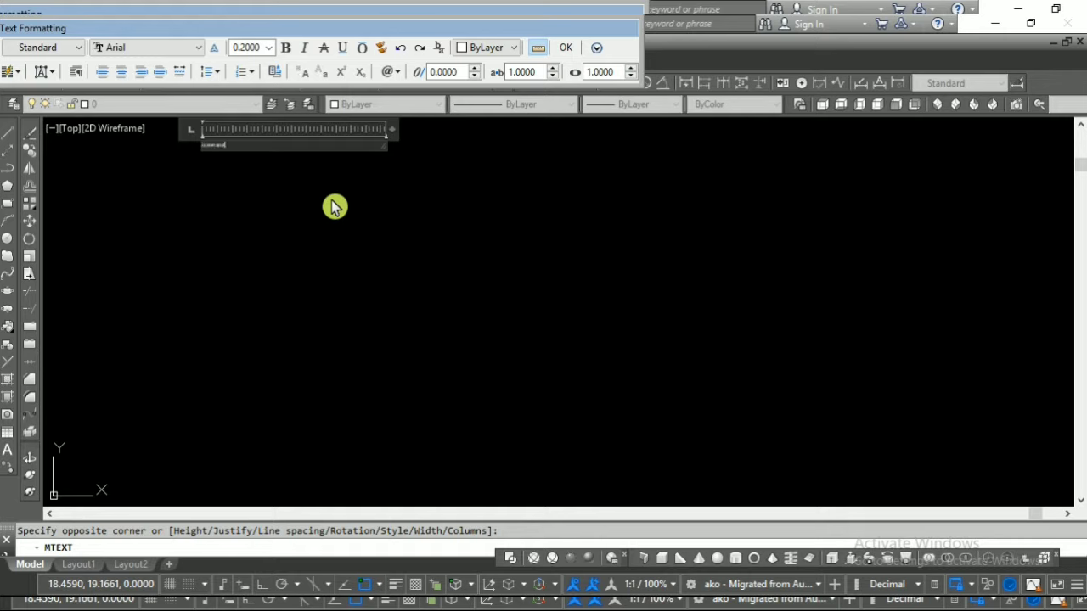
pyautogui.write('y')
pyautogui.click(338, 204)
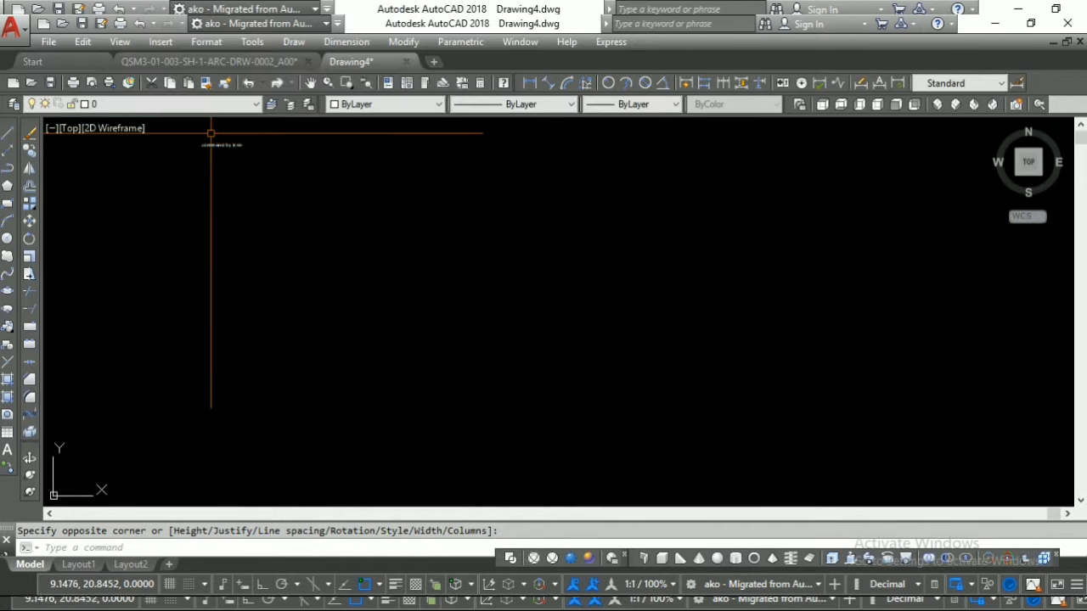
# Add the multiline text "command by keyboard" to the right of the "command by icon" text, at text height 0.2000
pyautogui.moveTo(245, 153); pyautogui.dragTo(326, 207, button='middle')
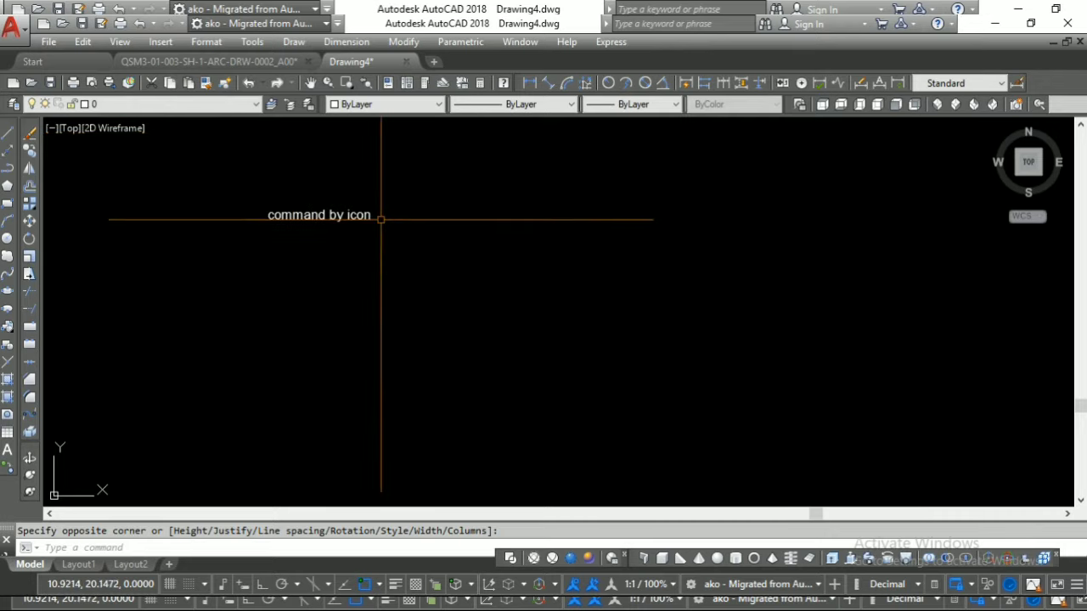
pyautogui.scroll(2, 341, 259)
pyautogui.moveTo(335, 260); pyautogui.dragTo(334, 233, button='middle')
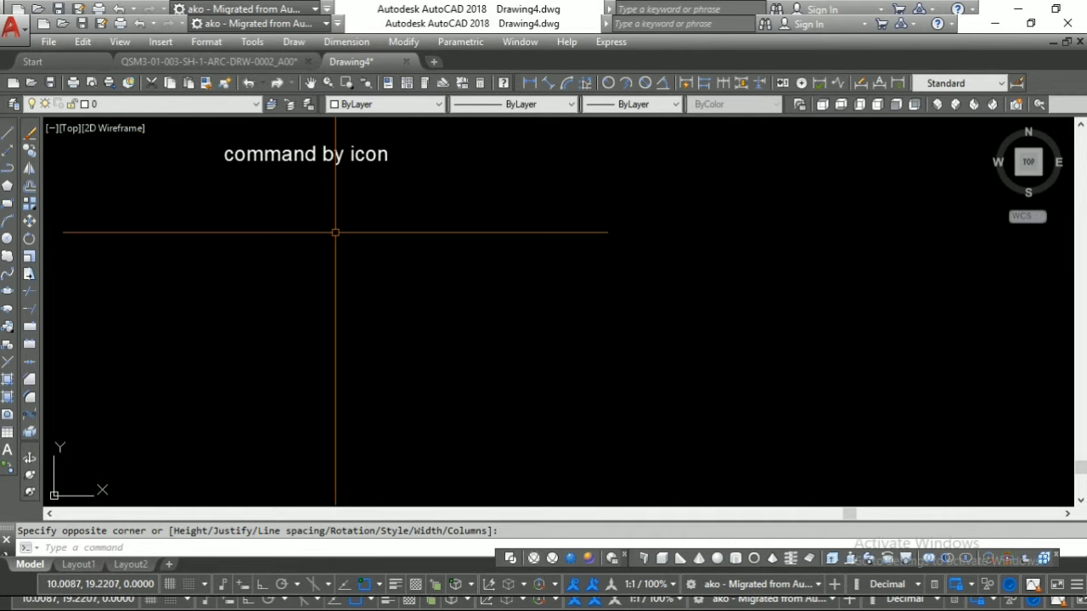
pyautogui.moveTo(403, 184); pyautogui.dragTo(384, 213, button='middle')
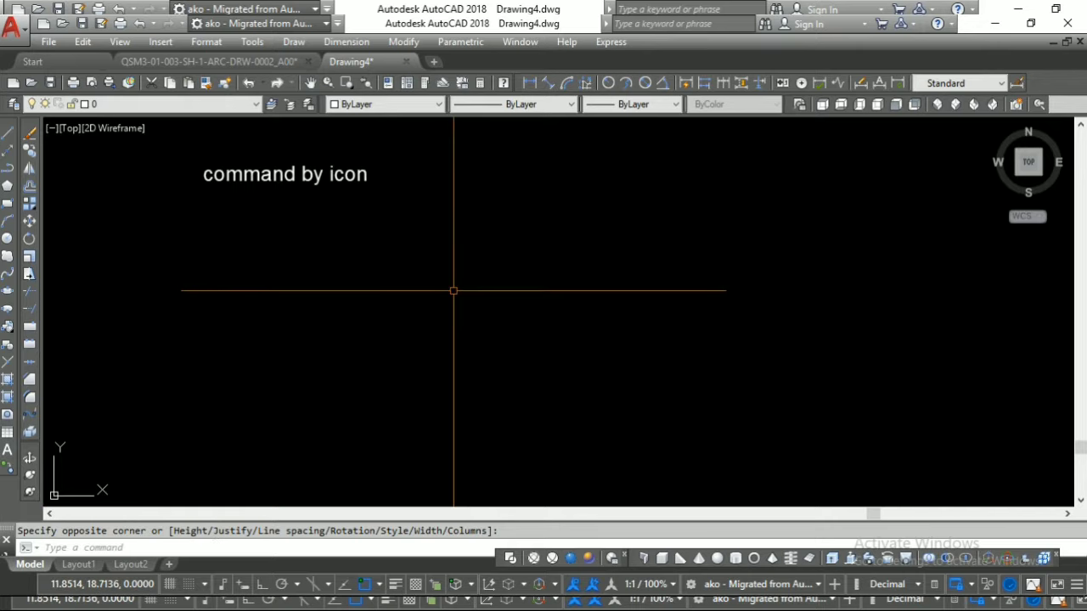
pyautogui.write('t')
pyautogui.press('Return')
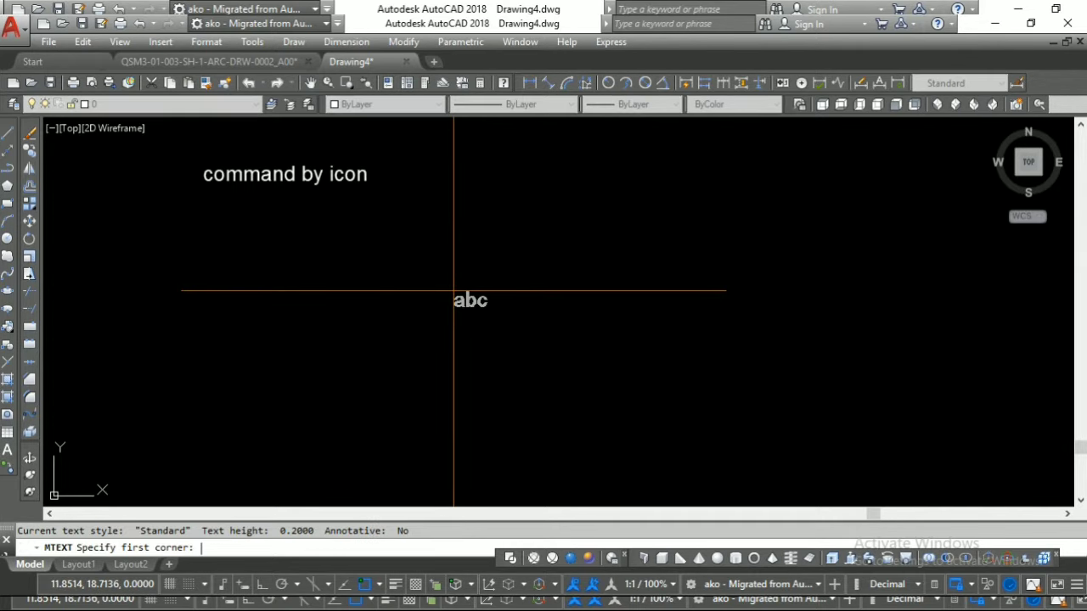
pyautogui.click(555, 174)
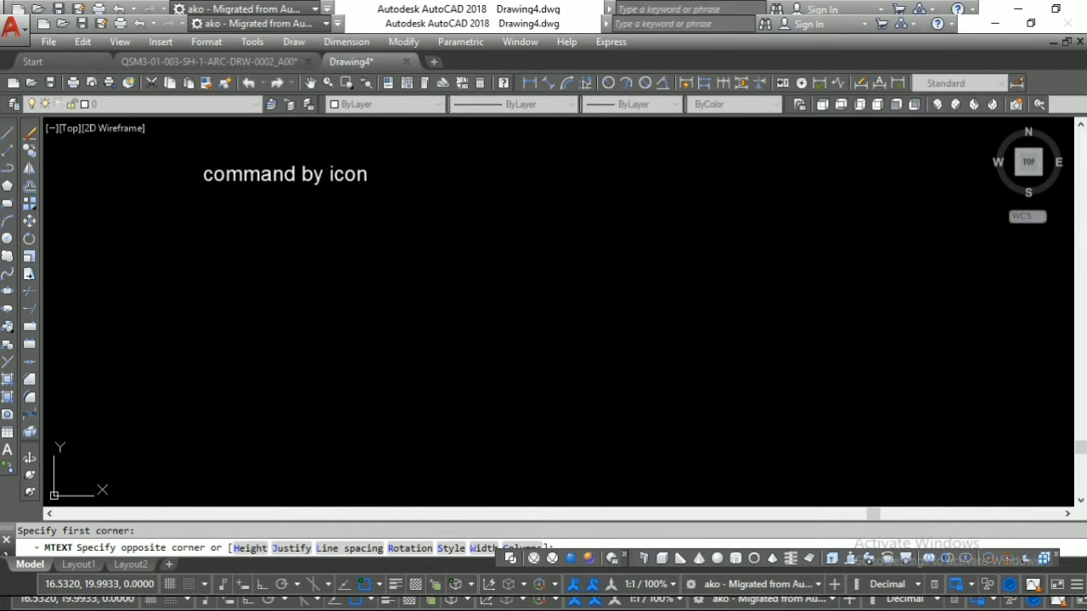
pyautogui.click(803, 204)
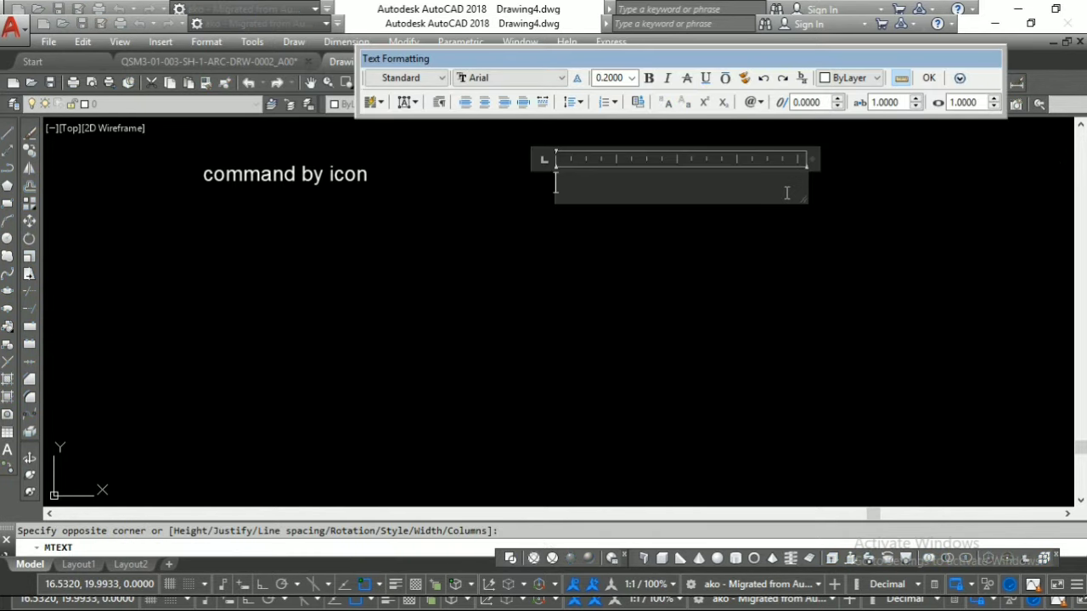
pyautogui.write('command ')
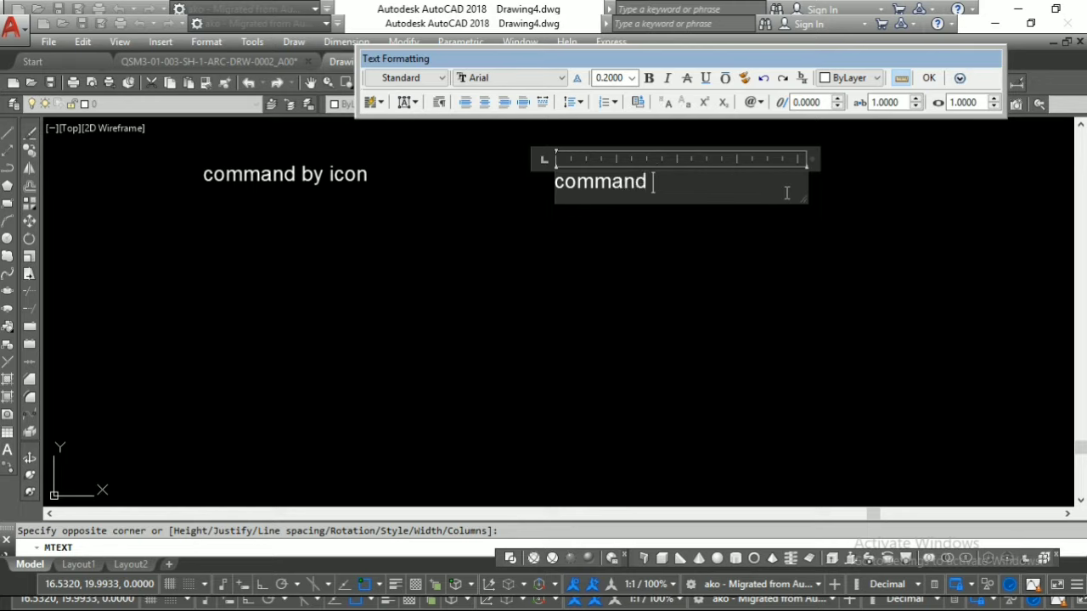
pyautogui.write('by k')
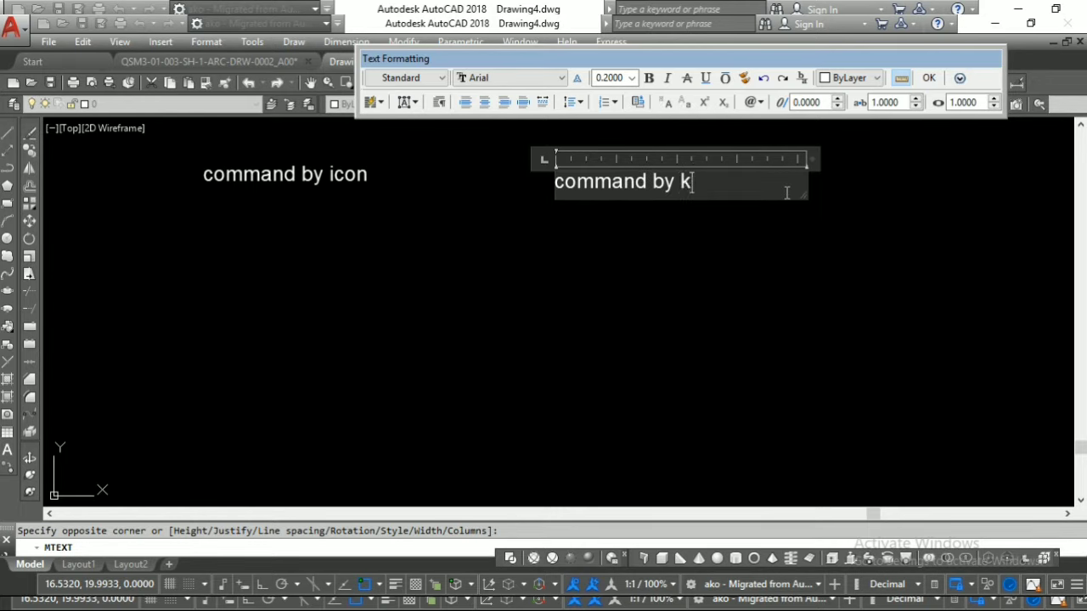
pyautogui.write('eyboard')
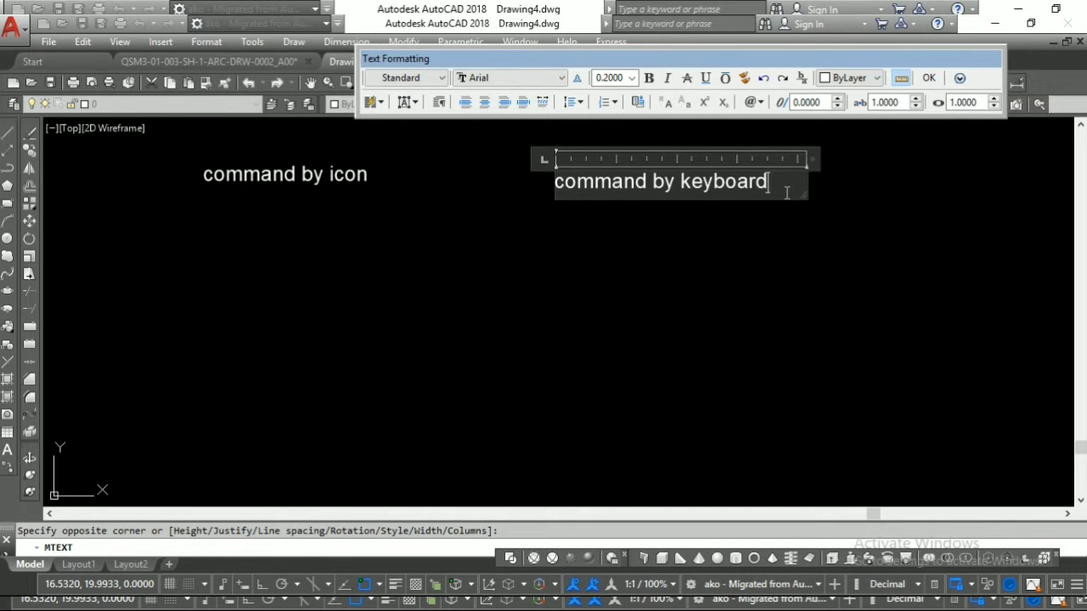
pyautogui.click(783, 242)
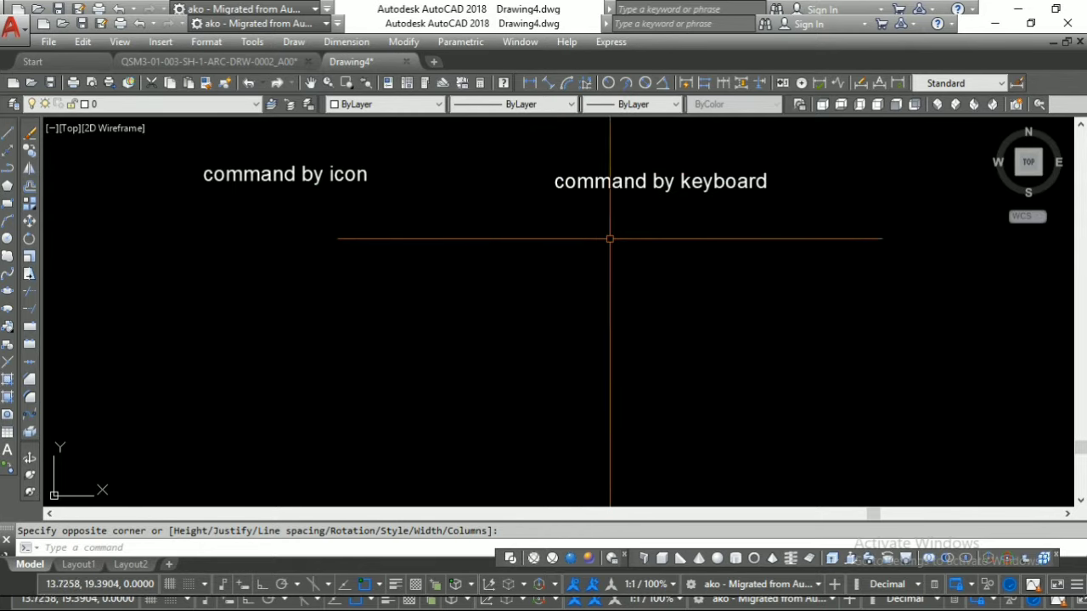
# Move the "command by keyboard" text farther right and slightly up, away from the "command by icon" text
pyautogui.click(637, 237)
pyautogui.click(570, 177)
pyautogui.click(555, 173)
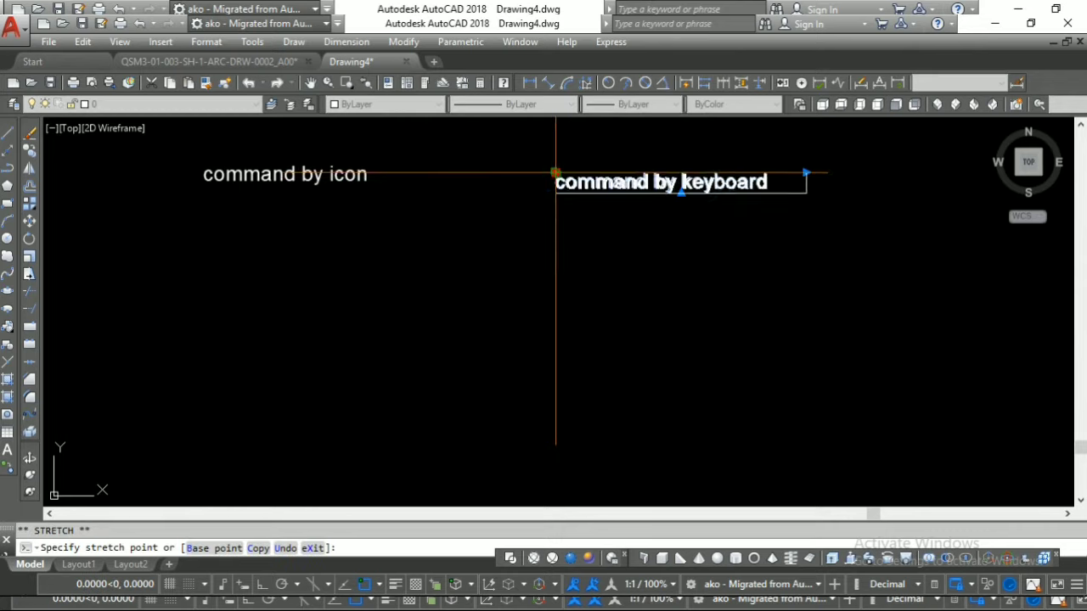
pyautogui.click(635, 164)
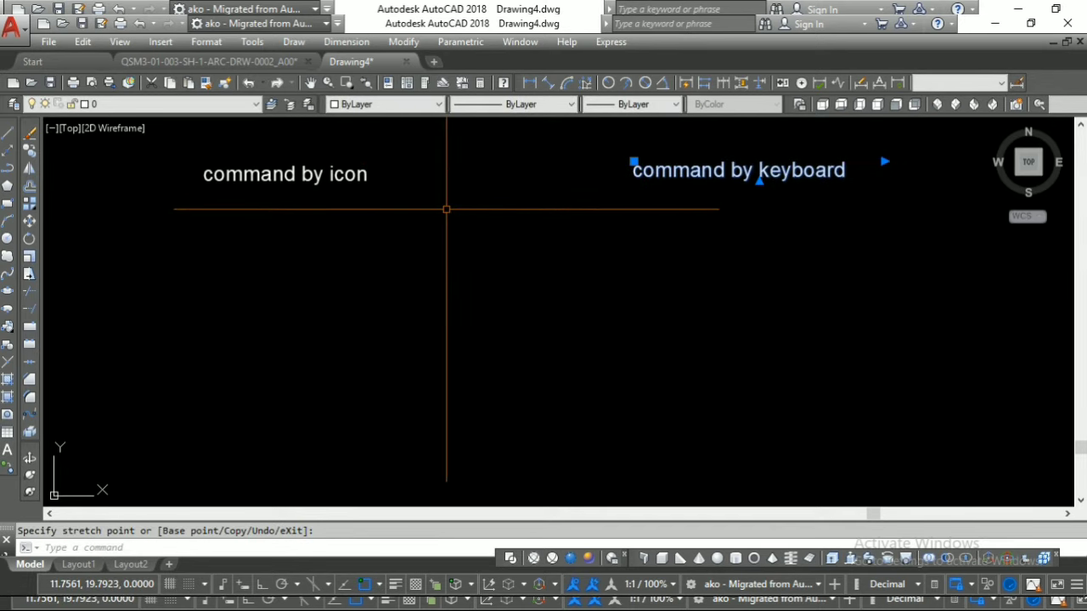
pyautogui.press('Escape')
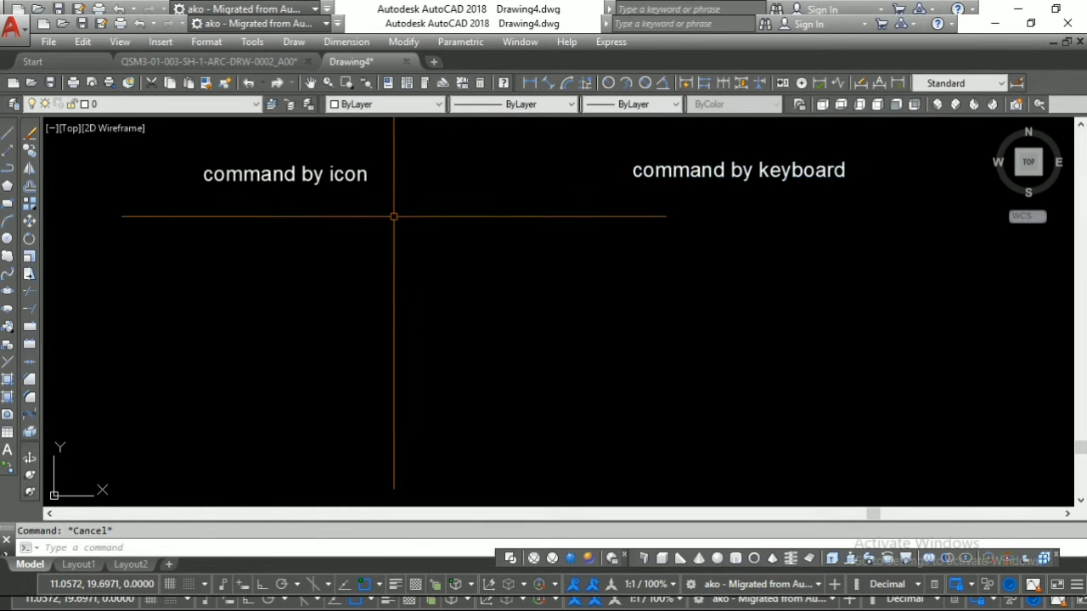
# Start a line below the "command by icon" text and draw four short slanted zigzag segments
pyautogui.moveTo(303, 252)
pyautogui.mouseDown(button='middle')
pyautogui.moveTo(292, 235)
pyautogui.moveTo(303, 229)
pyautogui.mouseUp(button='middle')
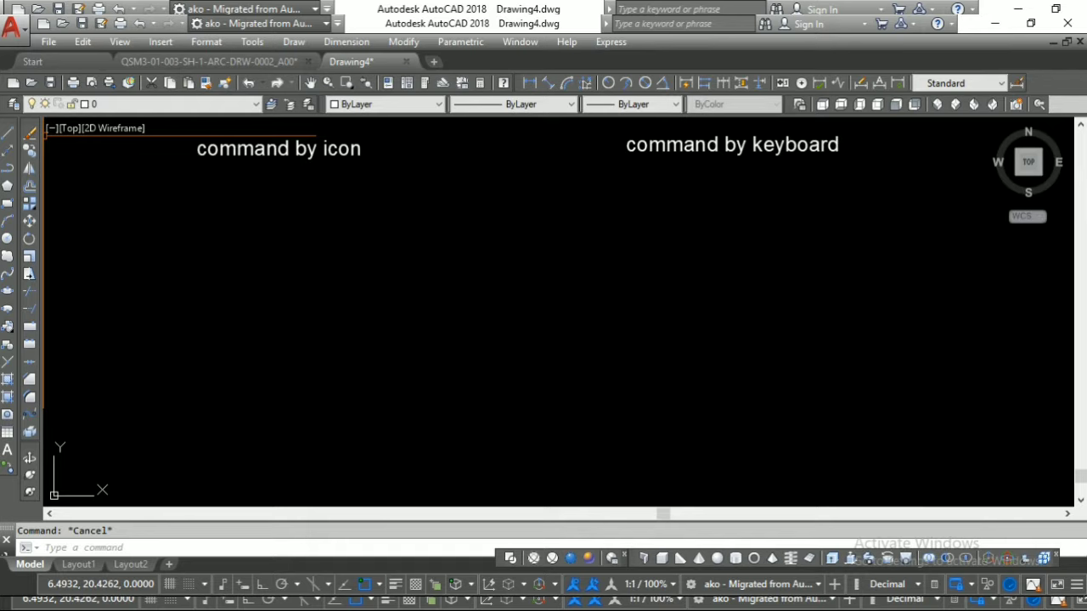
pyautogui.click(8, 134)
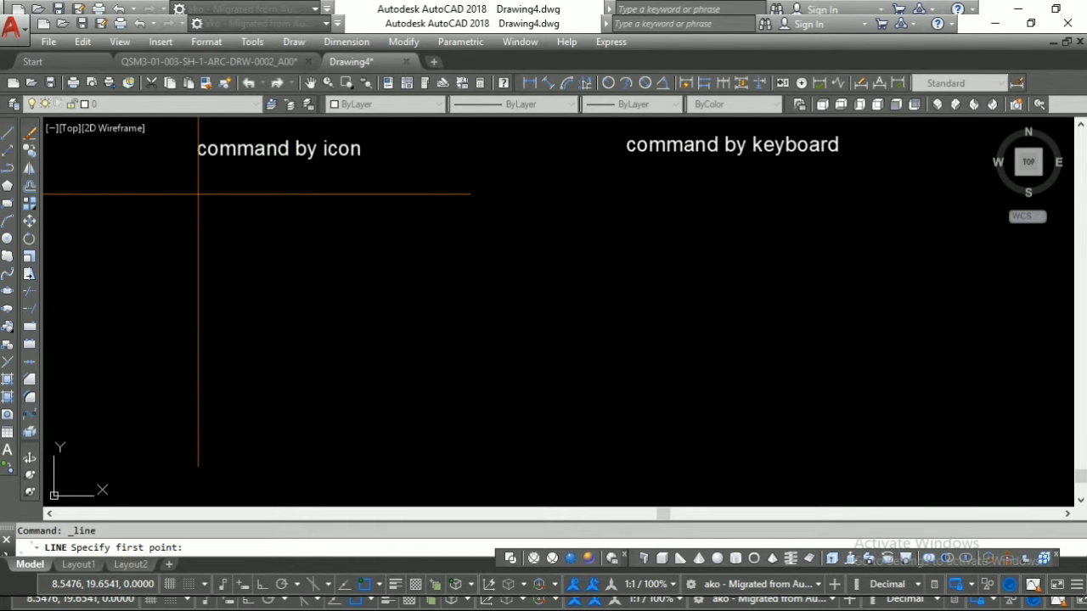
pyautogui.click(100, 205)
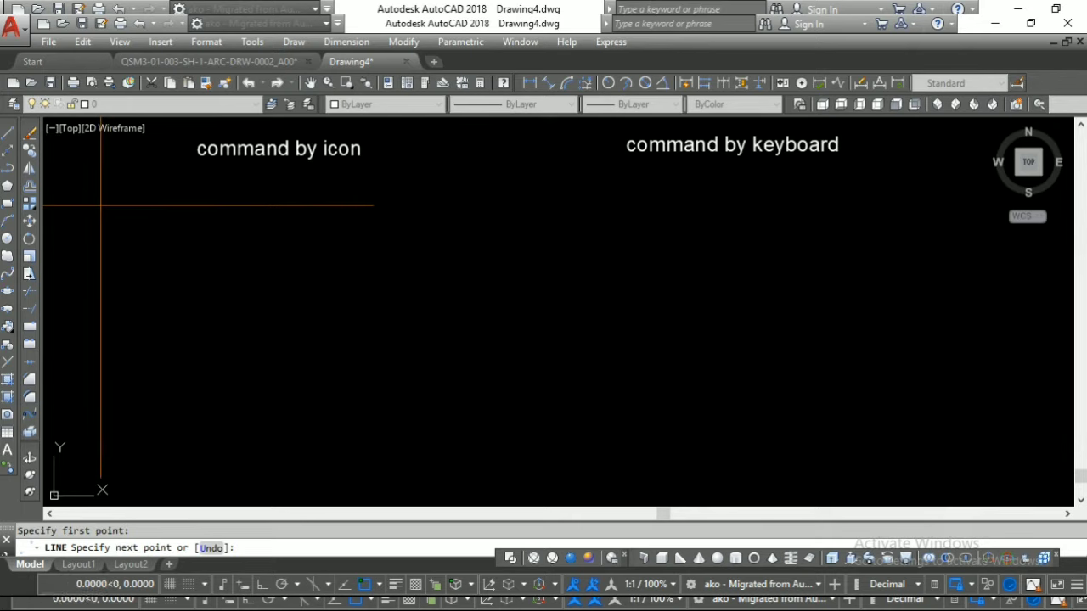
pyautogui.click(129, 190)
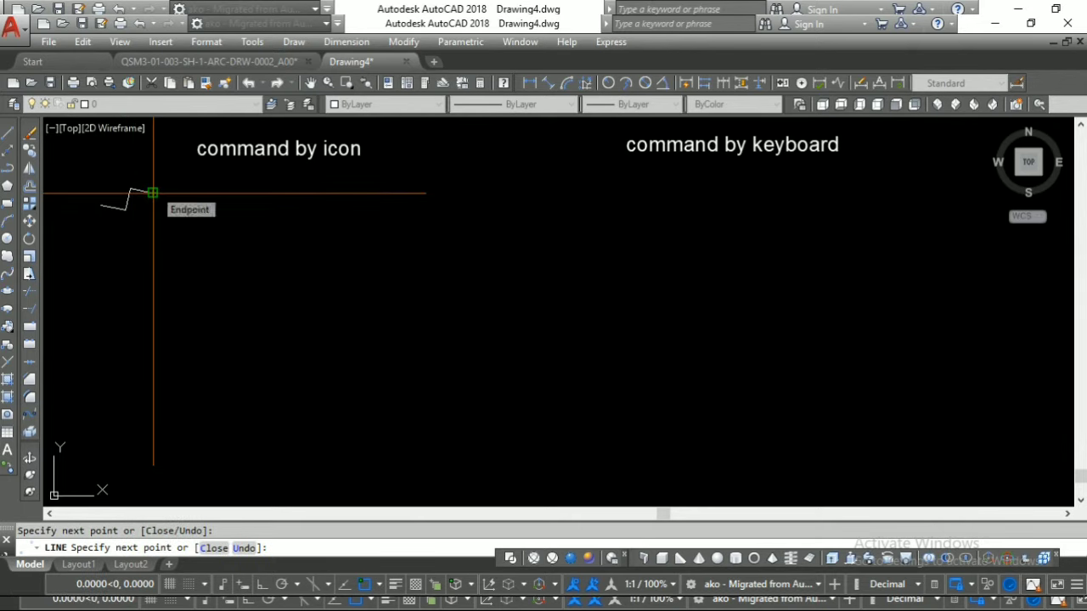
pyautogui.click(155, 179)
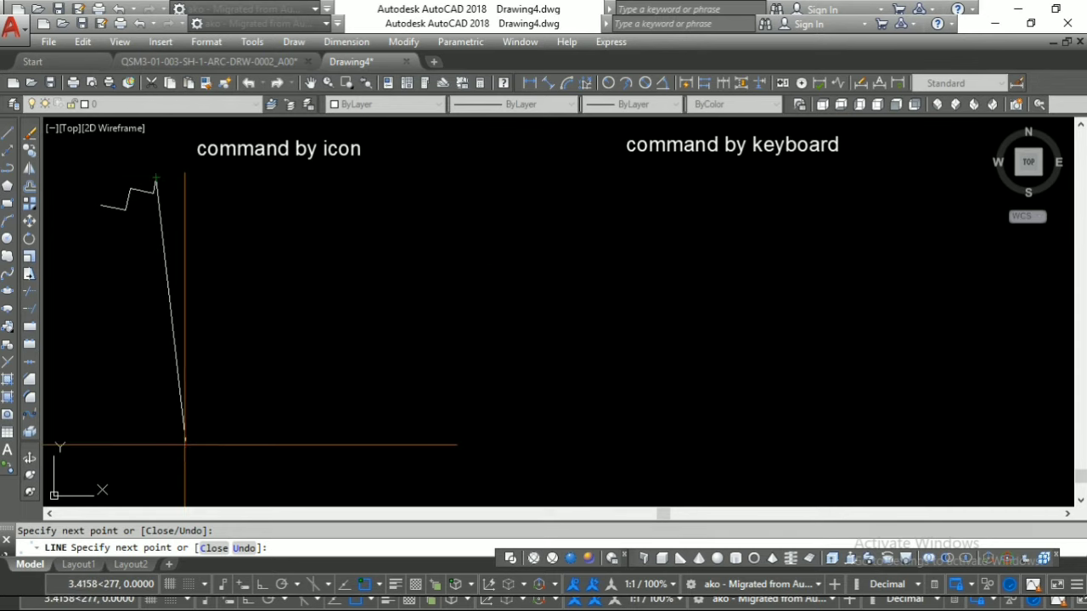
# Turn on Ortho mode, continue the line rightward as stepped horizontal and vertical segments, and finish it with a horizontal segment
pyautogui.click(259, 584)
pyautogui.click(178, 178)
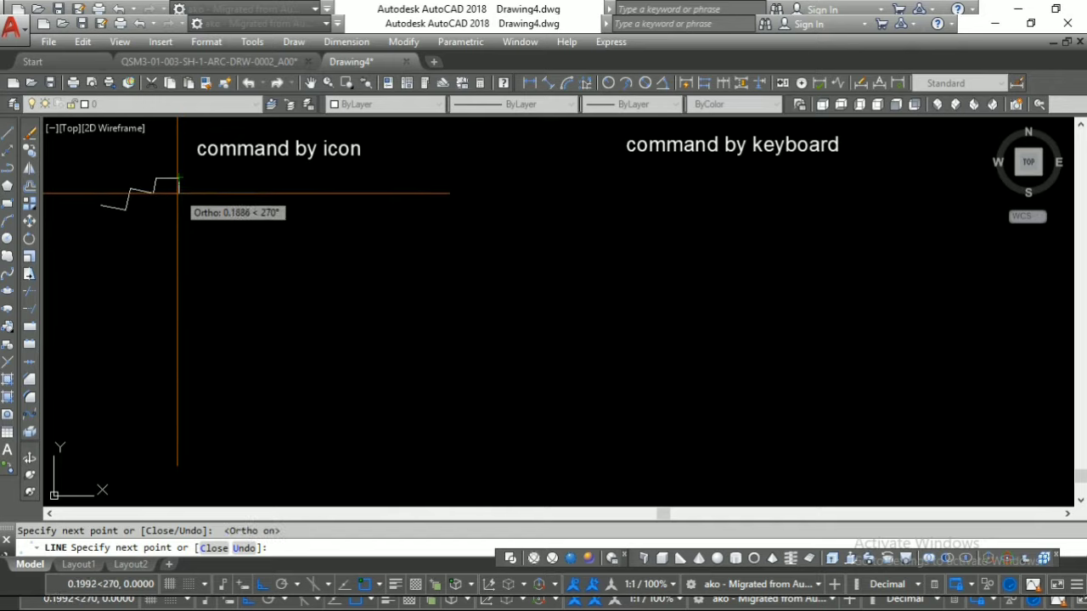
pyautogui.click(178, 194)
pyautogui.click(196, 194)
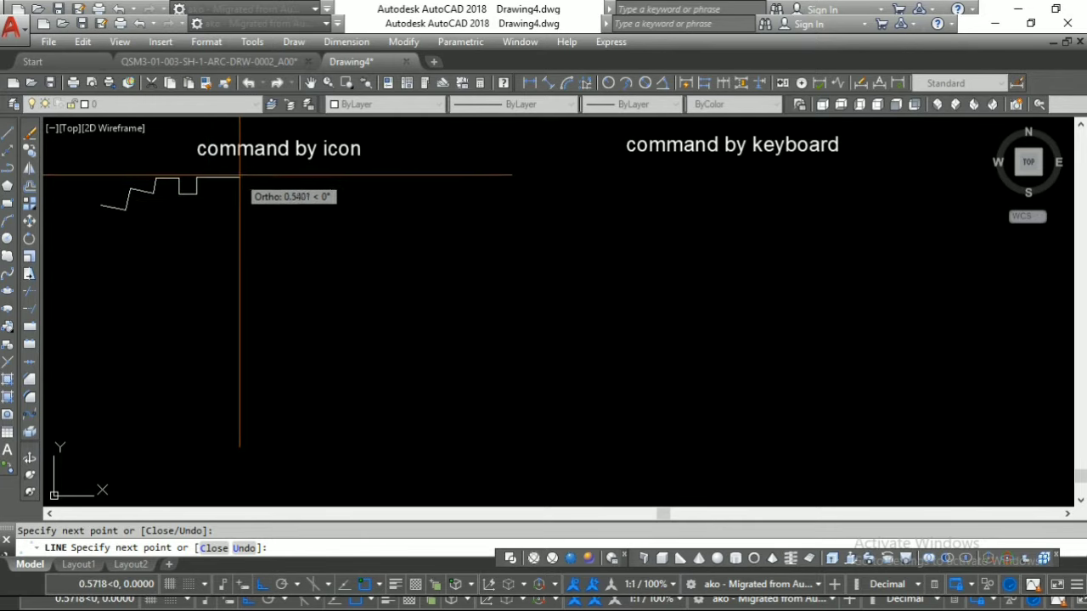
pyautogui.click(196, 179)
pyautogui.click(240, 178)
pyautogui.click(239, 190)
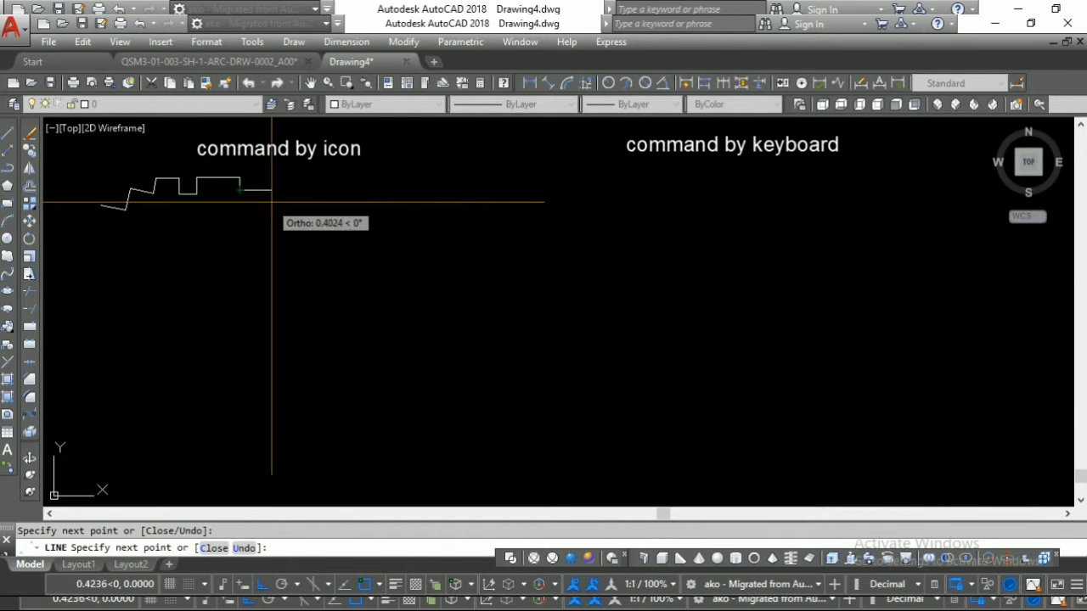
pyautogui.click(280, 190)
pyautogui.click(288, 178)
pyautogui.click(339, 179)
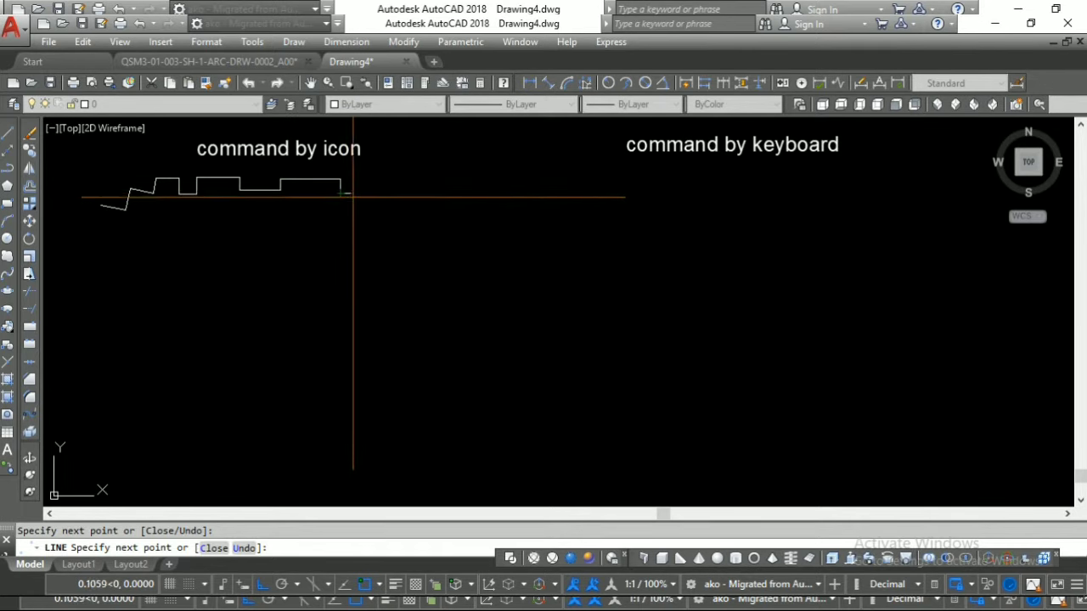
pyautogui.click(340, 194)
pyautogui.click(391, 193)
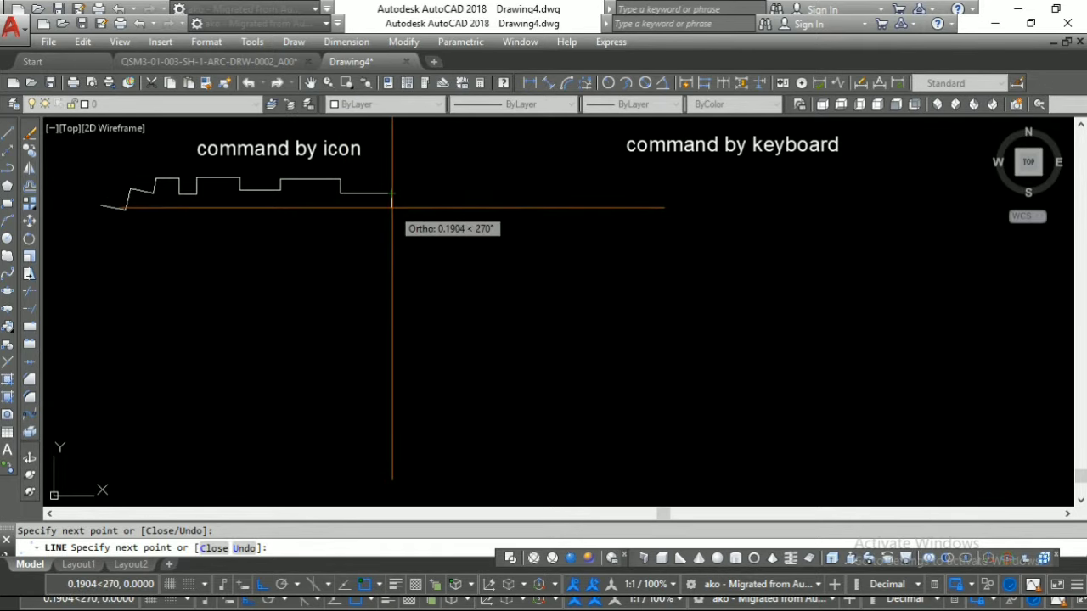
pyautogui.rightClick(392, 208)
pyautogui.click(429, 220)
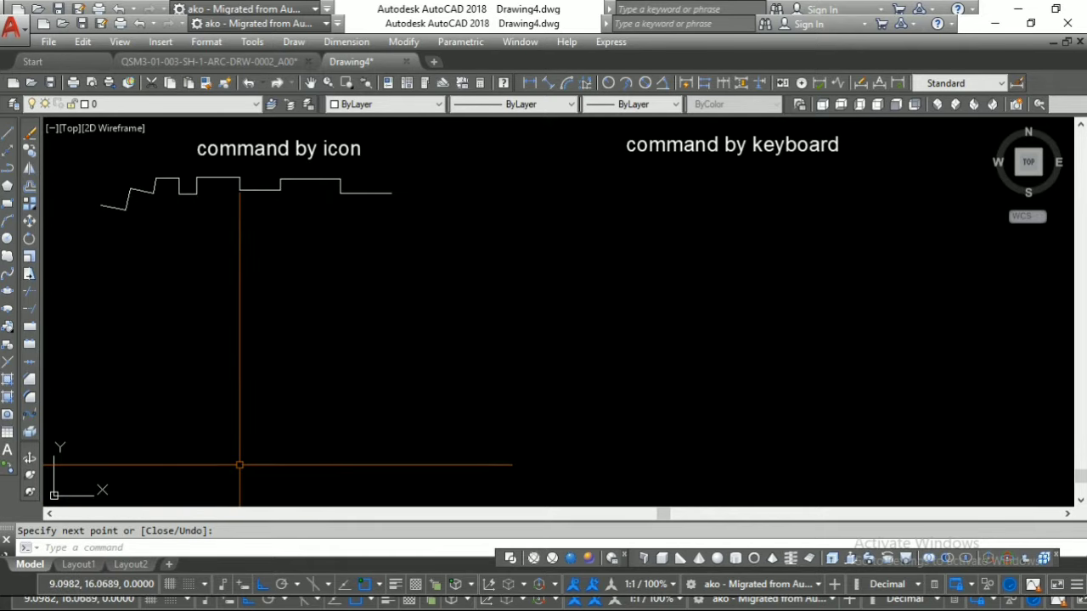
# Start a line below the "command by keyboard" text and draw stepped horizontal and vertical segments rightward, ending with a short downward segment
pyautogui.write('l')
pyautogui.press('Return')
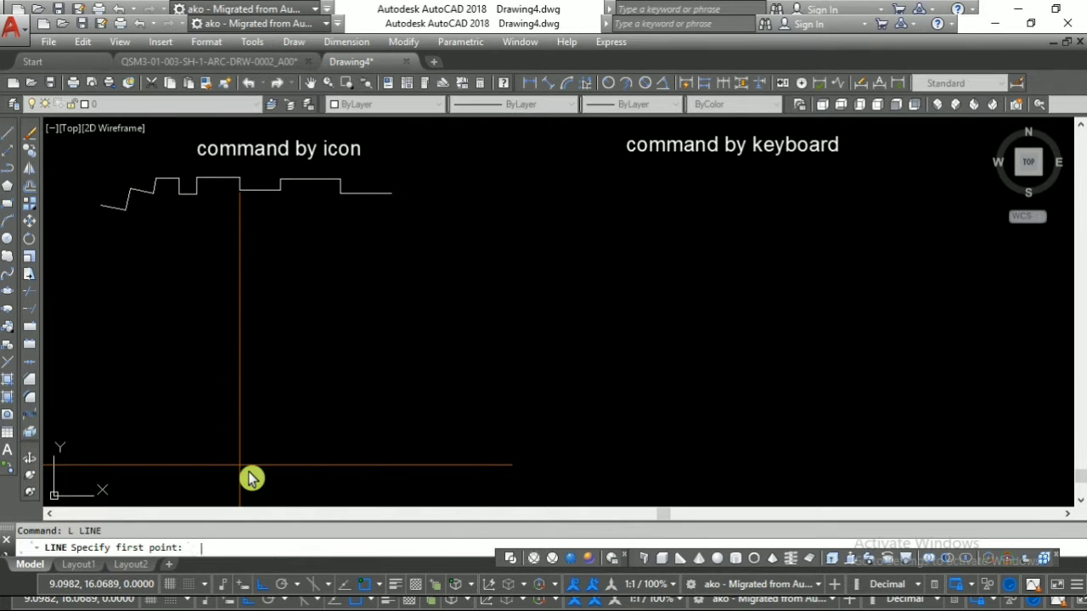
pyautogui.click(571, 193)
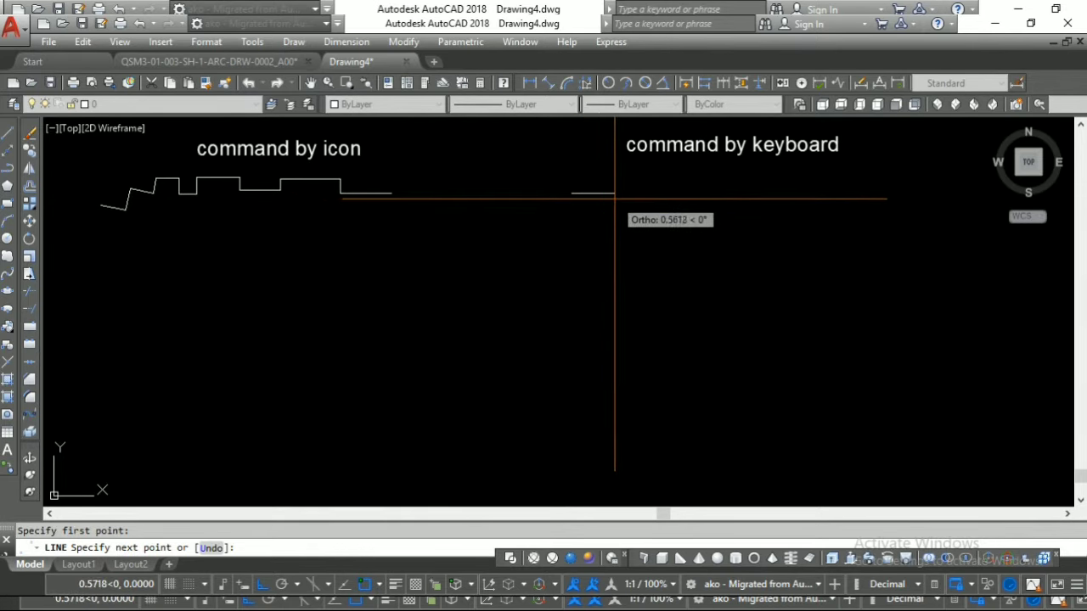
pyautogui.click(615, 194)
pyautogui.click(615, 176)
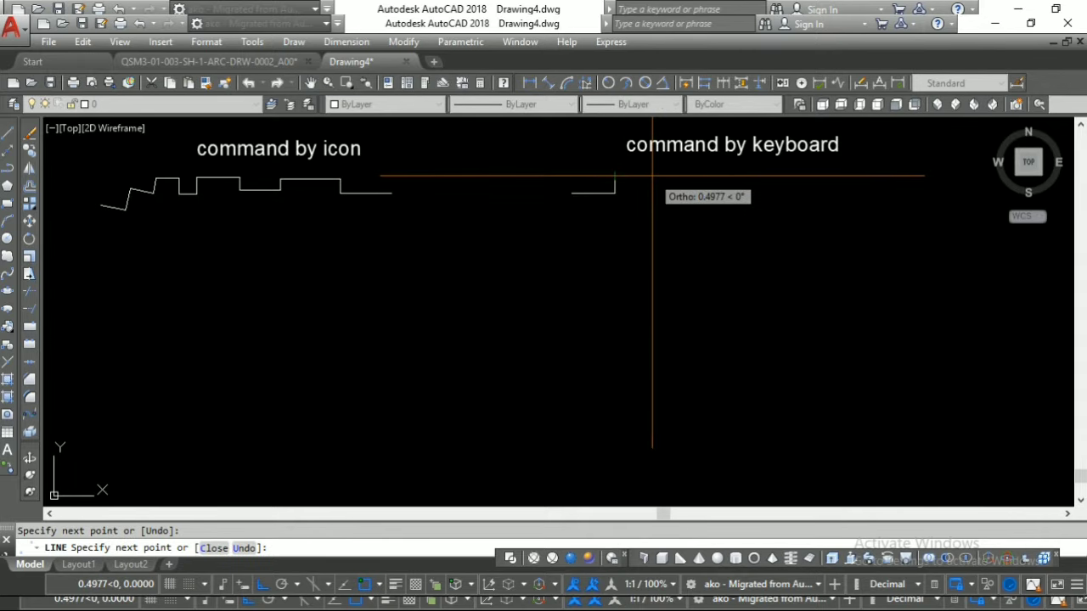
pyautogui.click(651, 176)
pyautogui.click(651, 185)
pyautogui.click(677, 185)
pyautogui.click(677, 173)
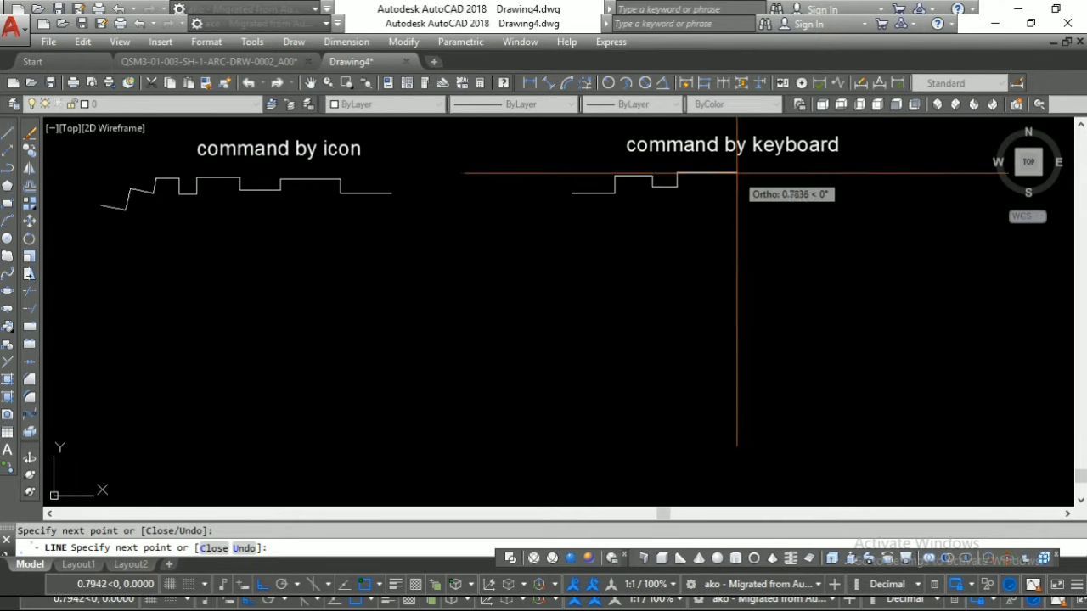
pyautogui.click(743, 188)
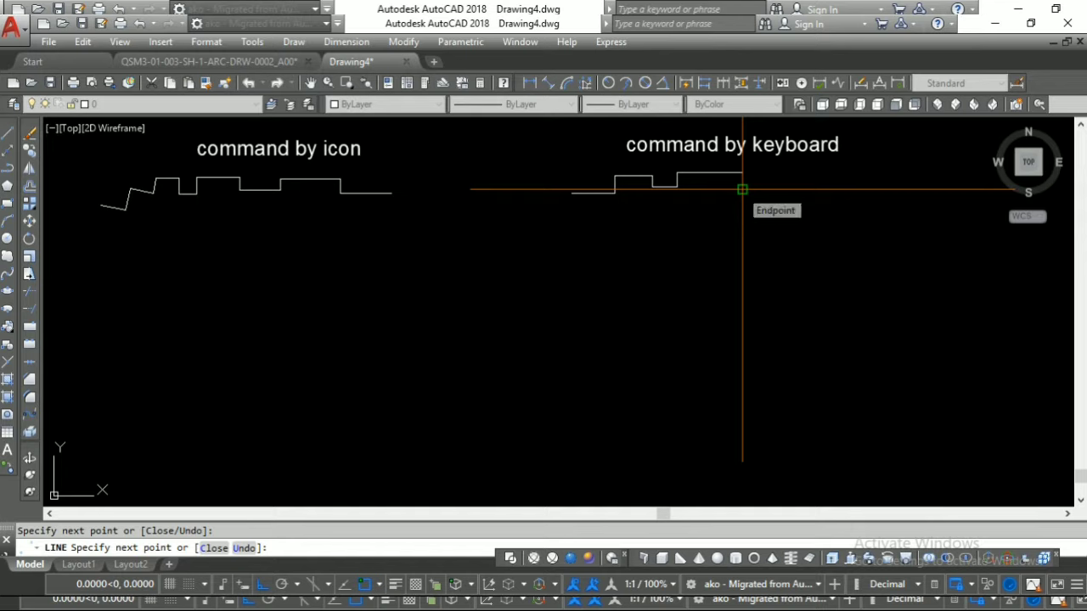
# Turn off Ortho mode, continue the line rightward with slanted segments forming a peak and a notch, and finish it
pyautogui.click(287, 584)
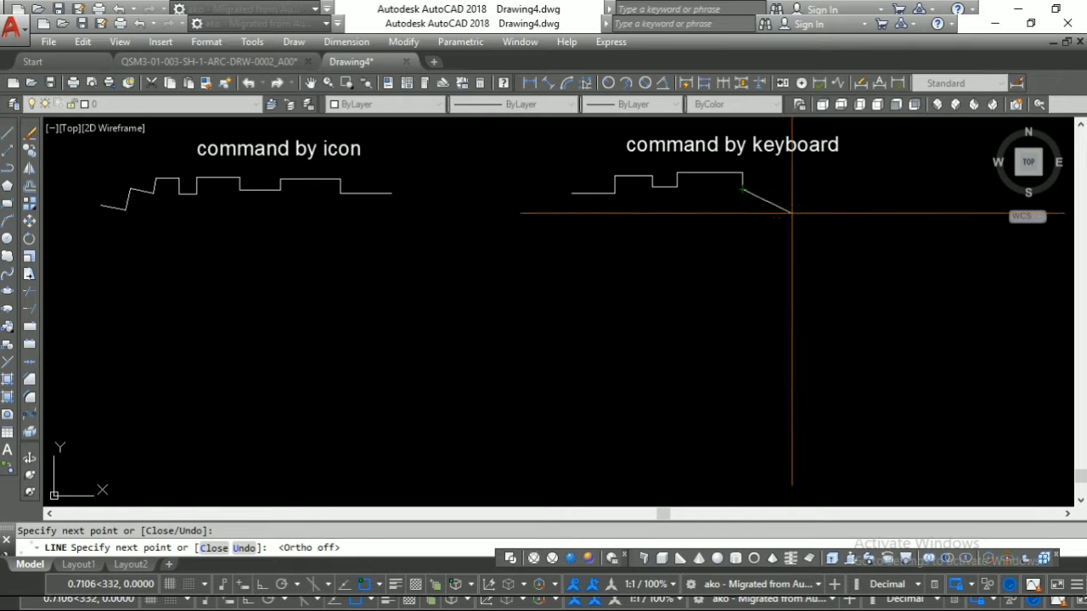
pyautogui.click(770, 195)
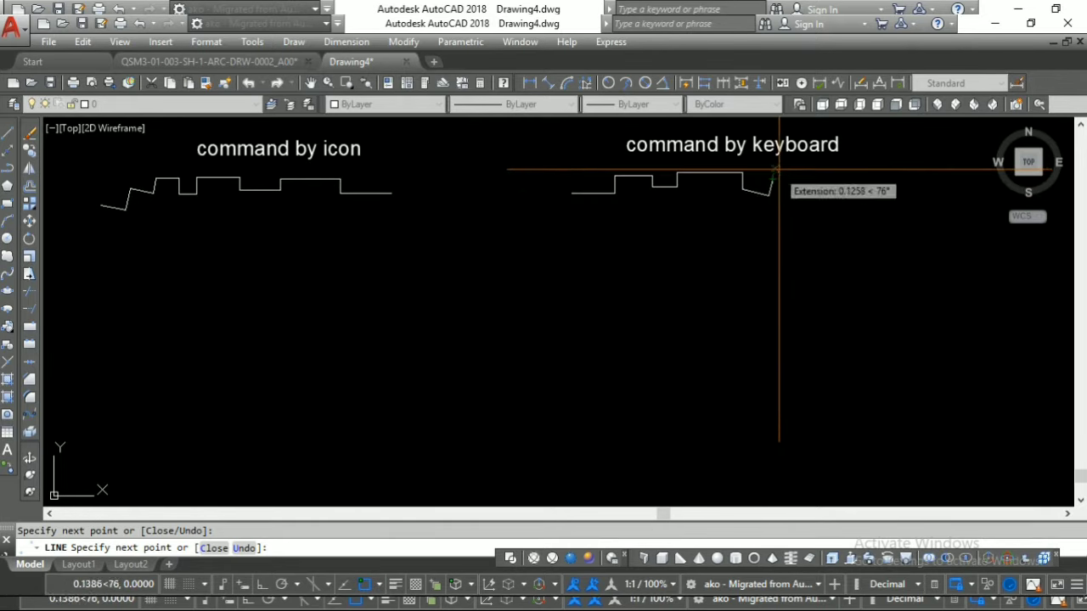
pyautogui.click(774, 176)
pyautogui.click(792, 170)
pyautogui.click(809, 178)
pyautogui.click(808, 195)
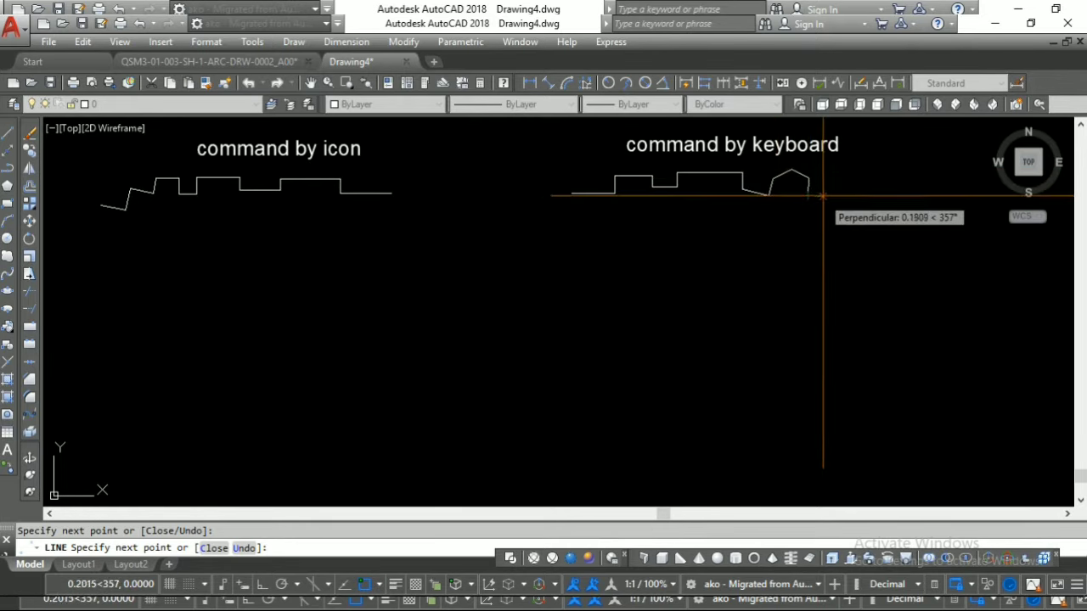
pyautogui.click(834, 196)
pyautogui.click(834, 176)
pyautogui.click(865, 176)
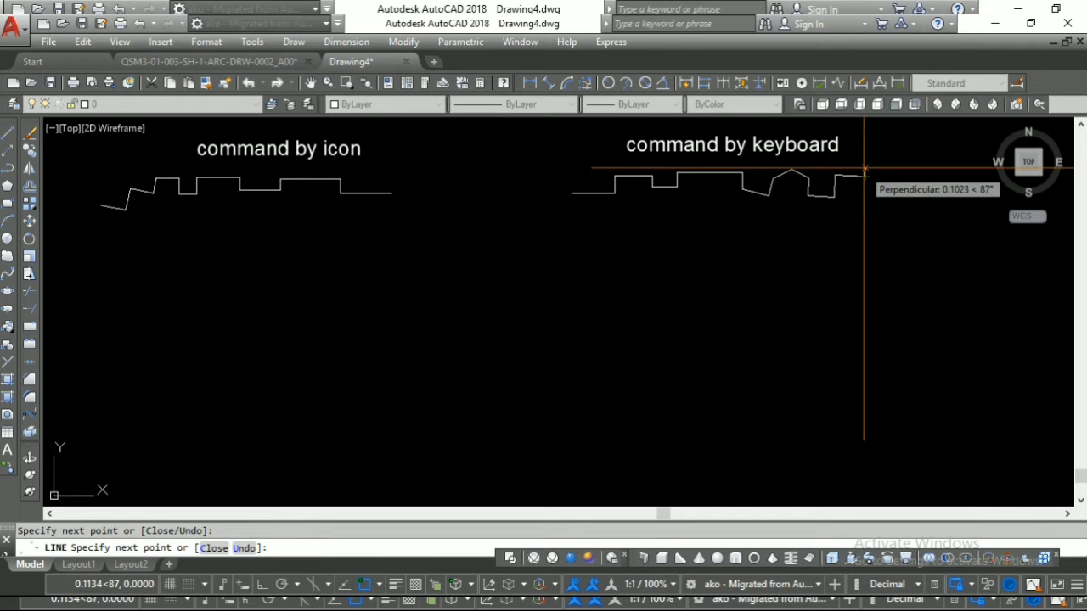
pyautogui.press('Return')
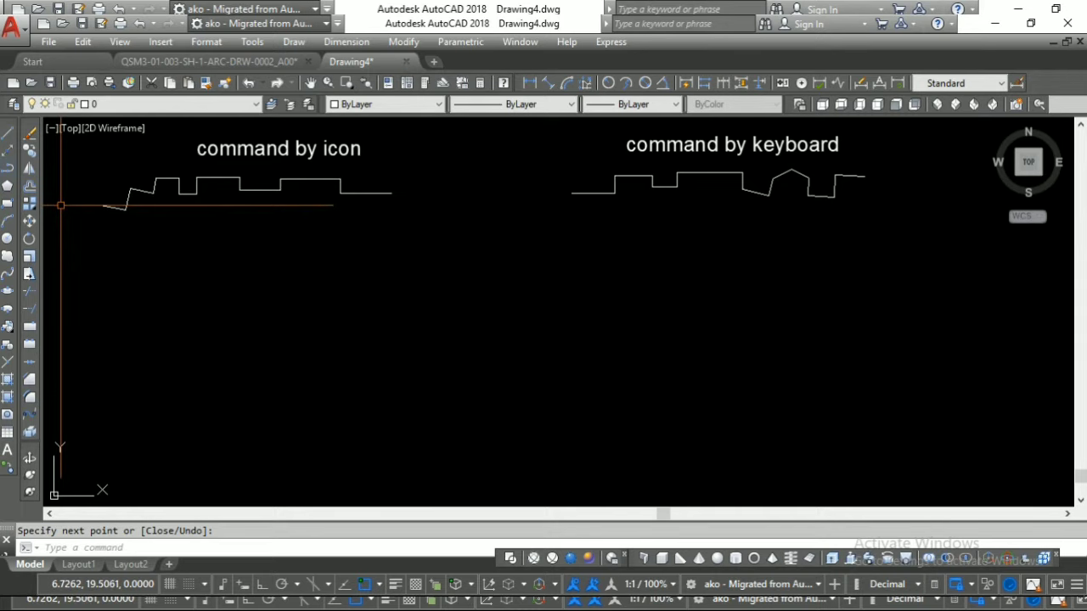
# Start a polyline below the line chain under "command by icon" and draw slanted zigzag segments rightward
pyautogui.click(8, 168)
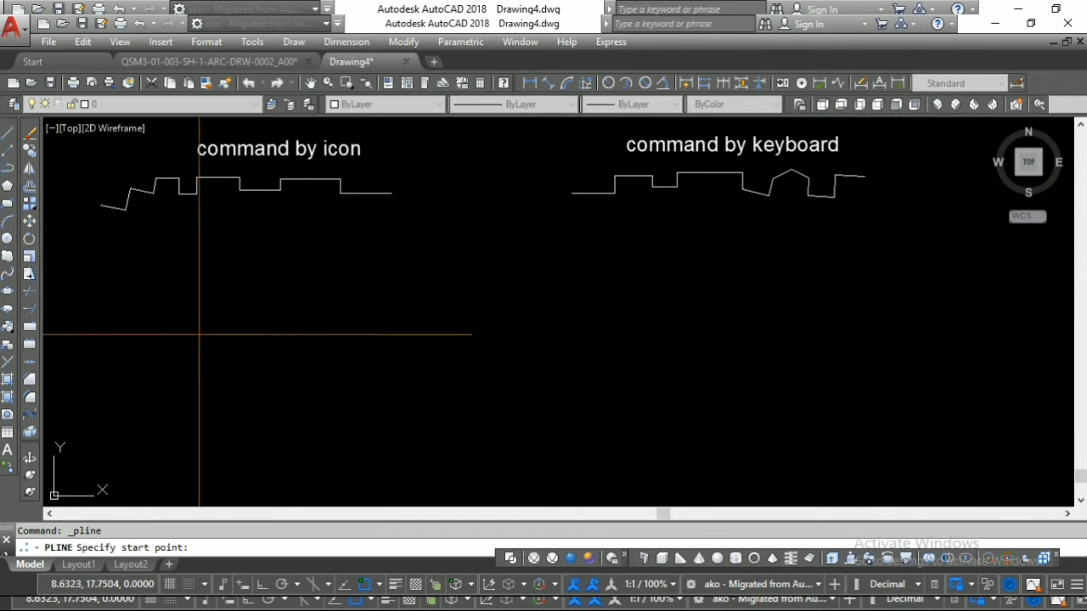
pyautogui.click(89, 257)
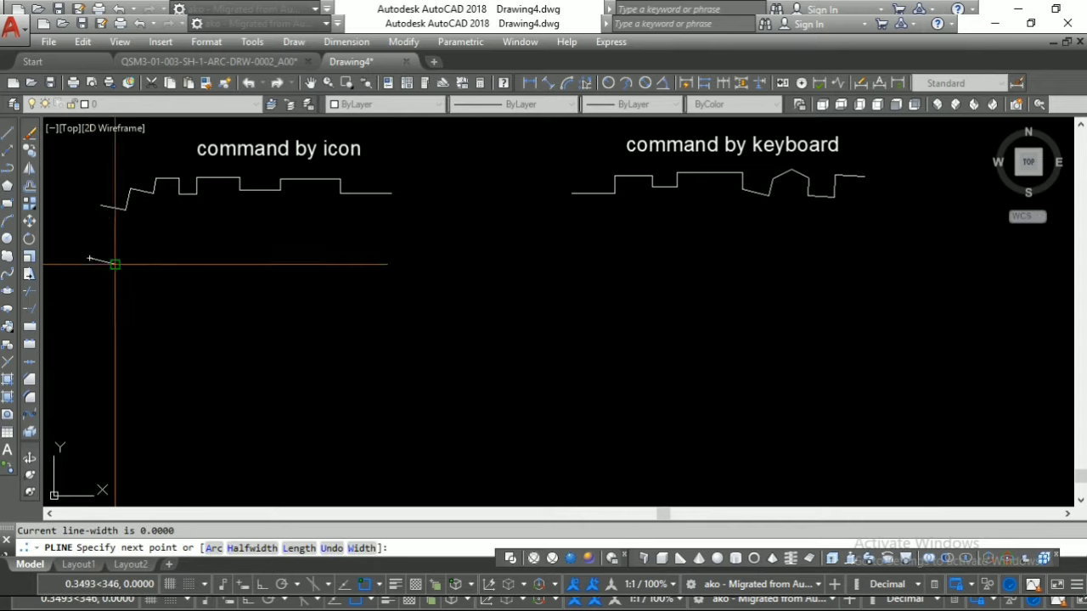
pyautogui.click(115, 264)
pyautogui.click(165, 230)
pyautogui.click(172, 251)
pyautogui.click(181, 259)
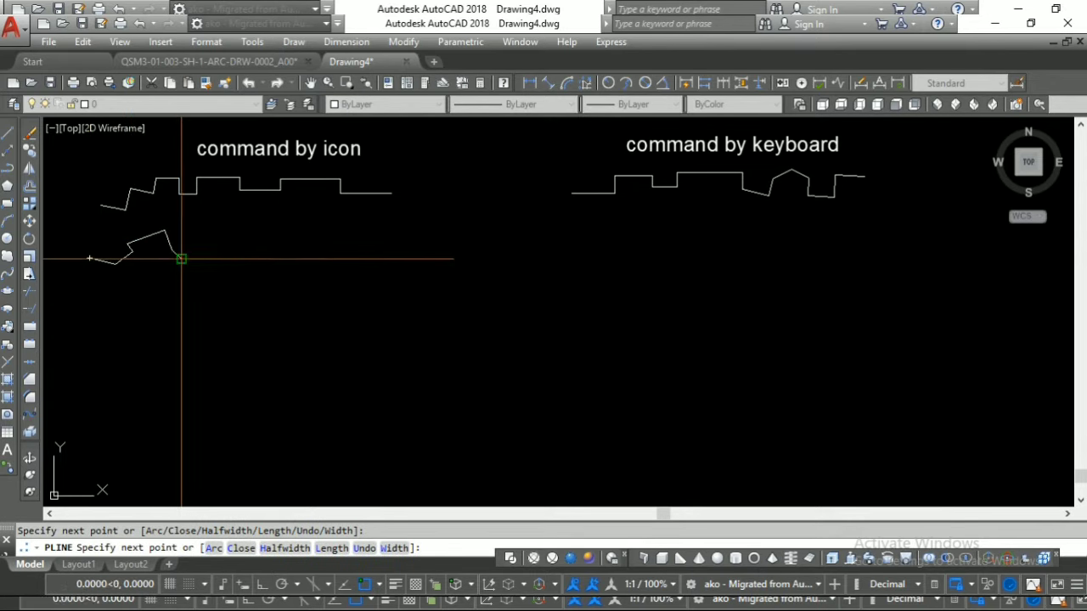
pyautogui.click(201, 259)
pyautogui.click(201, 239)
pyautogui.click(225, 229)
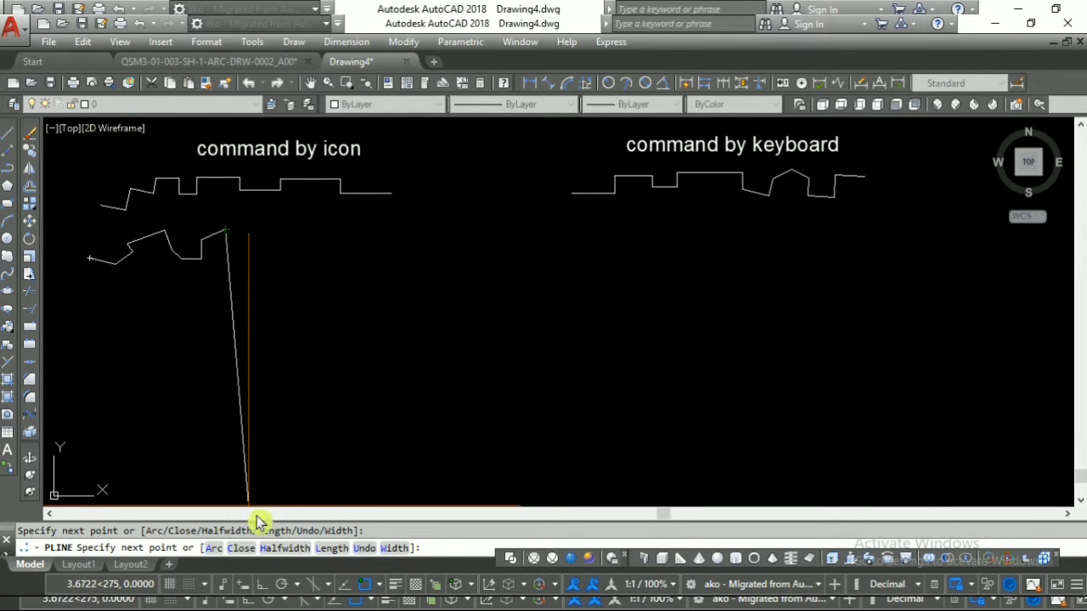
# Turn on Ortho mode, continue the polyline rightward as stepped horizontal and vertical segments, and finish it with a horizontal segment
pyautogui.click(250, 249)
pyautogui.click(250, 256)
pyautogui.click(283, 256)
pyautogui.click(283, 226)
pyautogui.click(333, 226)
pyautogui.click(333, 238)
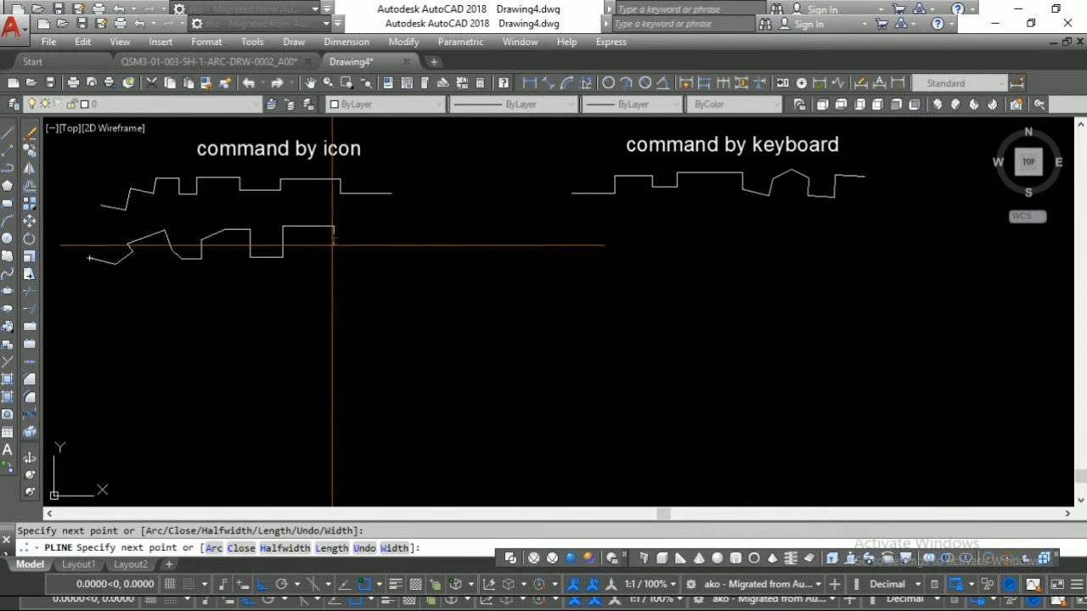
pyautogui.click(372, 238)
pyautogui.click(372, 222)
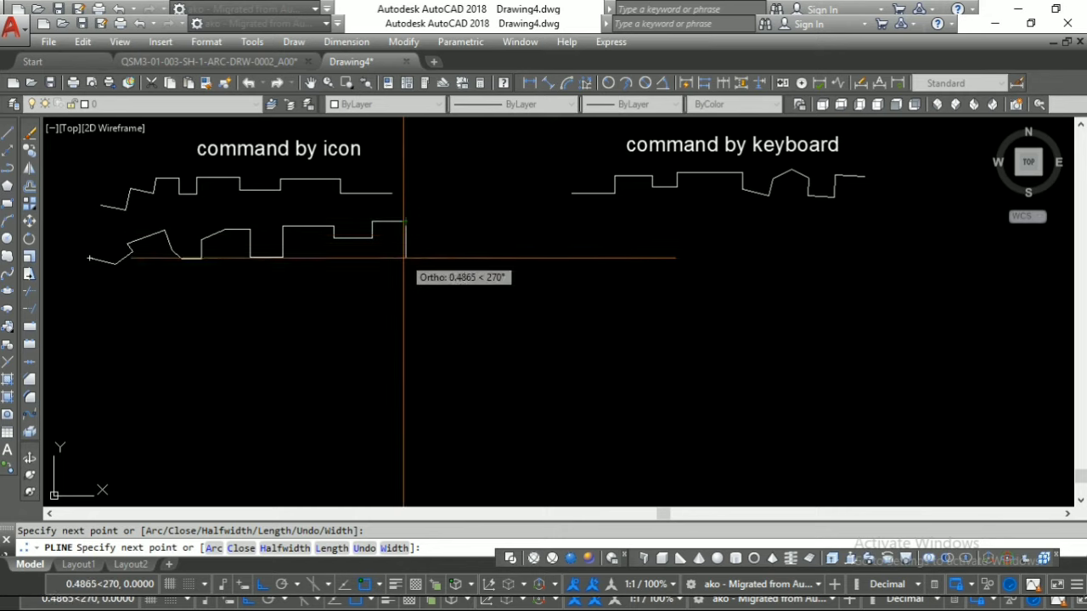
pyautogui.rightClick(405, 223)
pyautogui.click(448, 247)
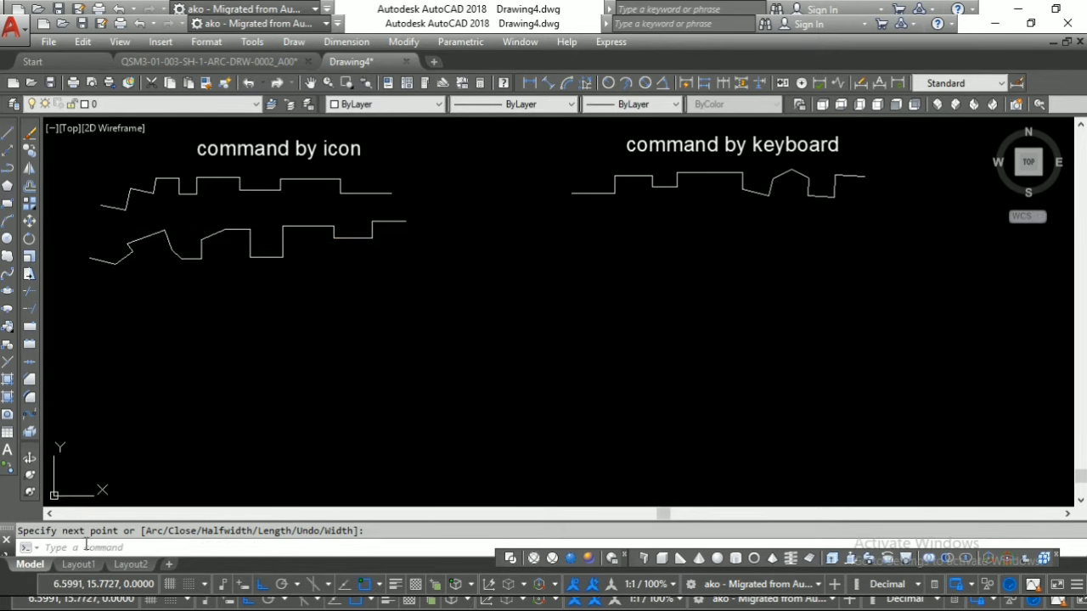
# Start a polyline below the line chain under "command by keyboard" and draw stepped horizontal and vertical segments rightward
pyautogui.write('p')
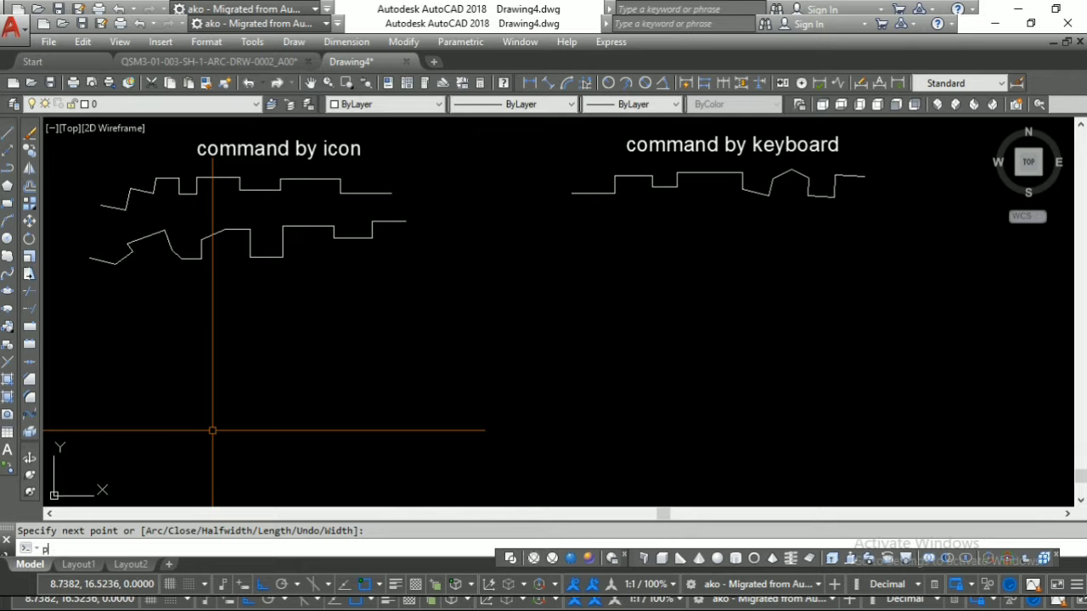
pyautogui.write('l')
pyautogui.press('Return')
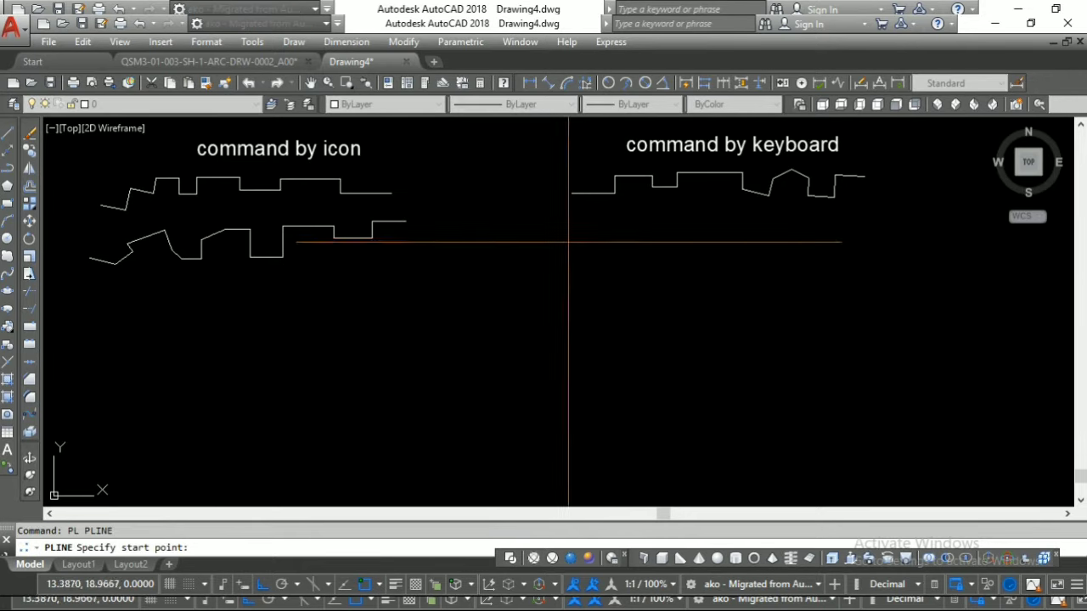
pyautogui.click(564, 235)
pyautogui.click(604, 235)
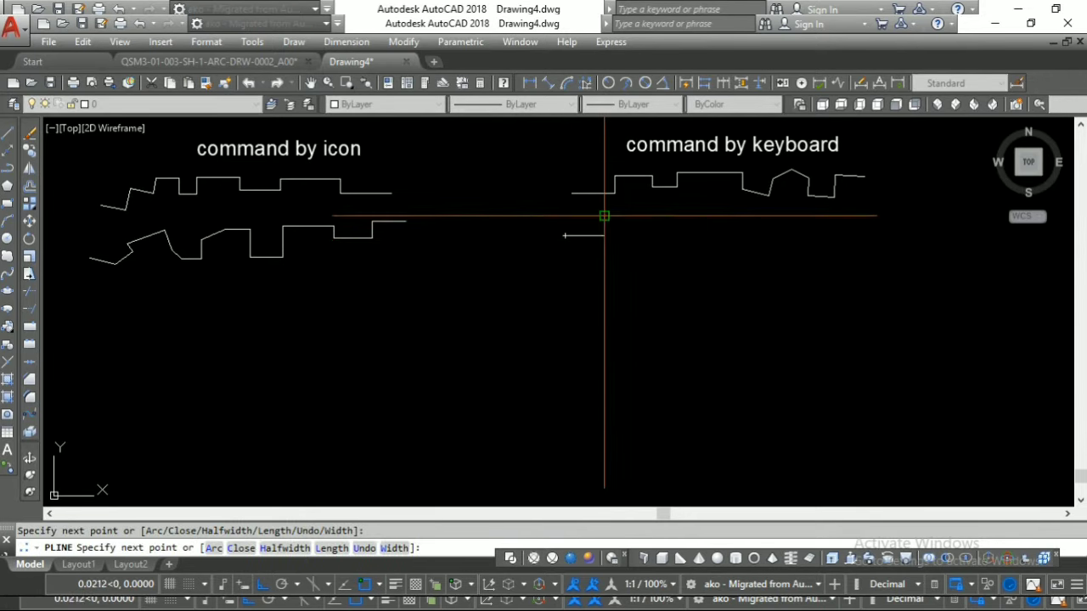
pyautogui.click(604, 217)
pyautogui.click(640, 216)
pyautogui.click(640, 228)
pyautogui.click(670, 228)
pyautogui.click(670, 215)
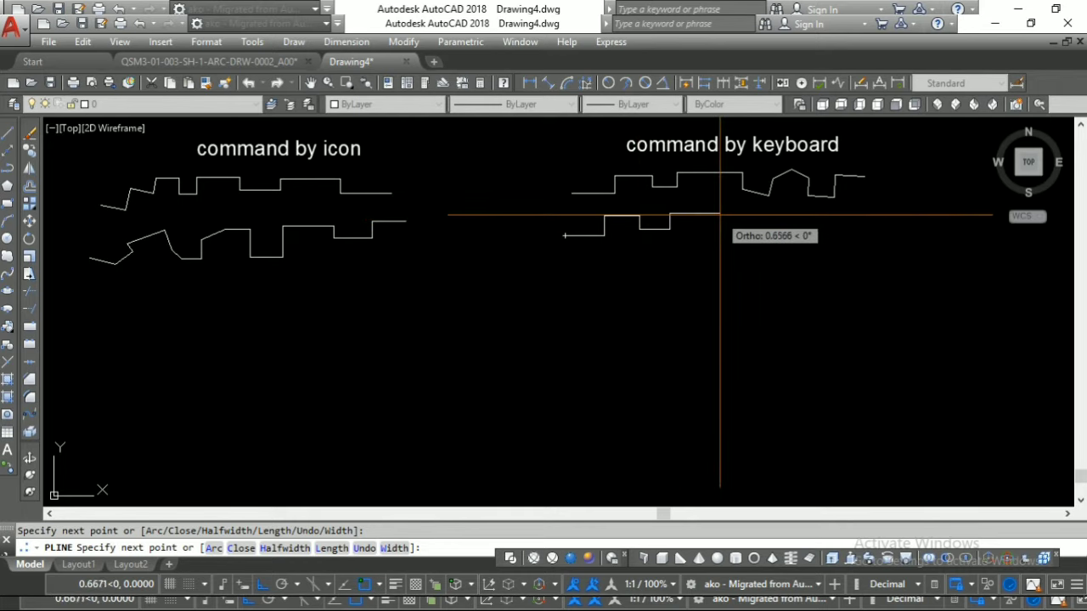
pyautogui.click(710, 215)
pyautogui.click(710, 234)
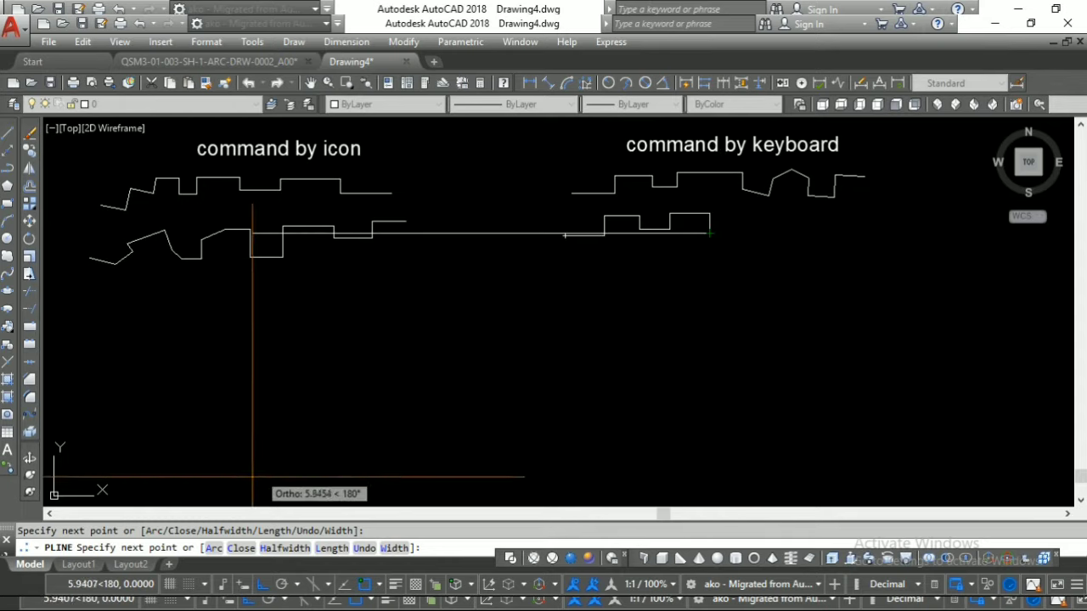
# Turn off Ortho mode, extend the keyboard-side polyline rightward with slanted zigzag segments, and finish it
pyautogui.click(442, 235)
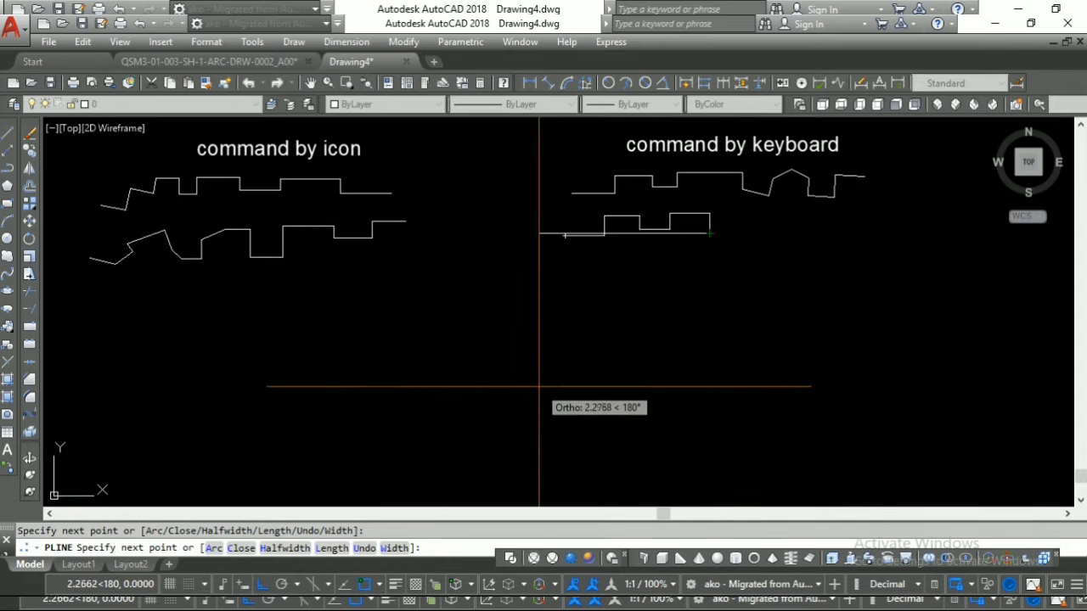
pyautogui.press('F8')
pyautogui.click(749, 241)
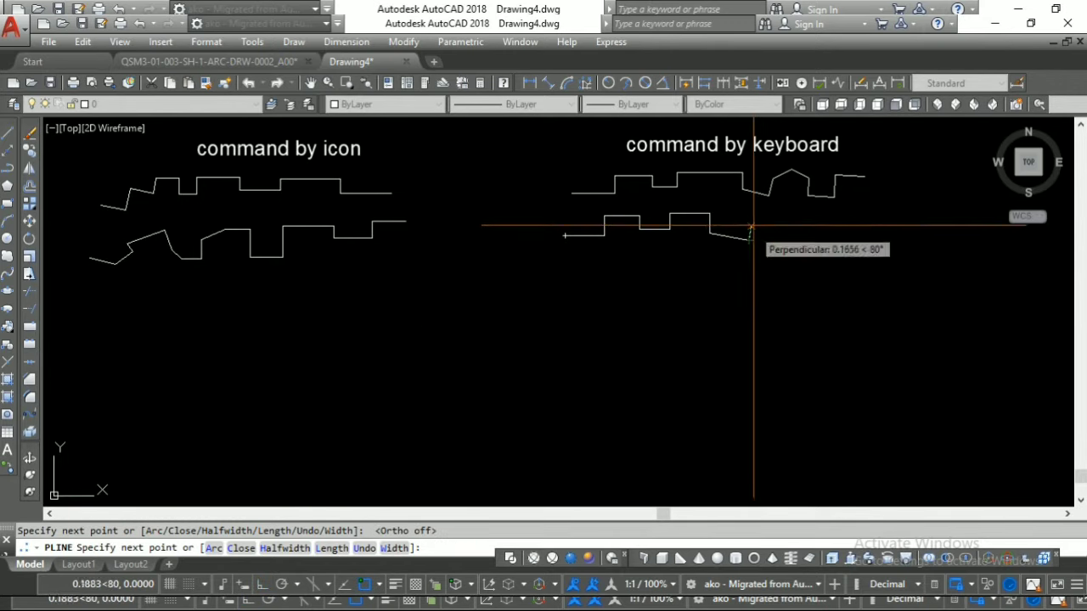
pyautogui.click(754, 218)
pyautogui.click(779, 223)
pyautogui.click(809, 238)
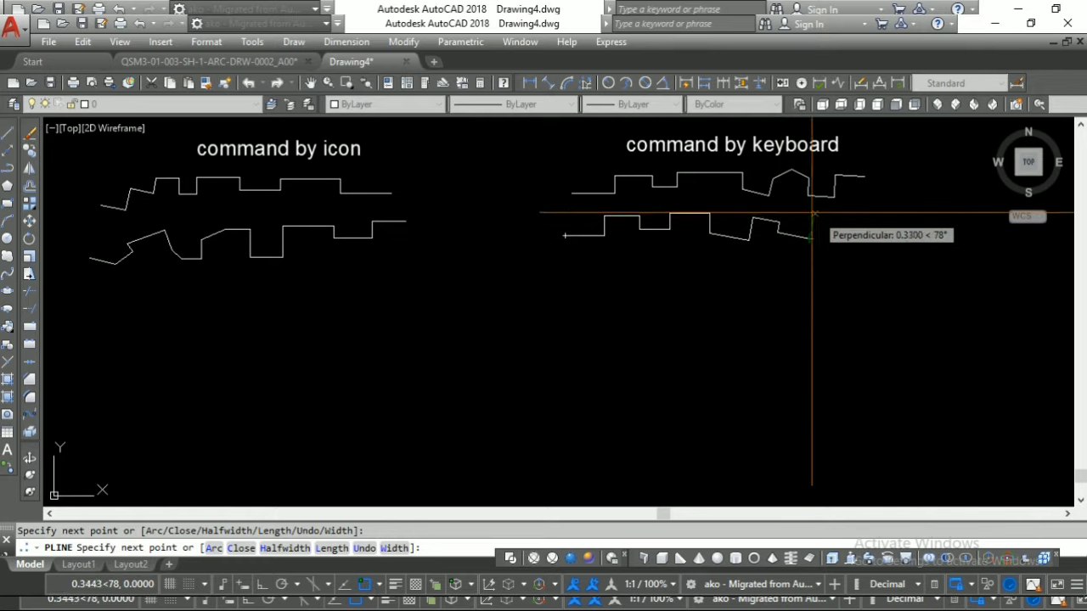
pyautogui.click(836, 215)
pyautogui.click(849, 226)
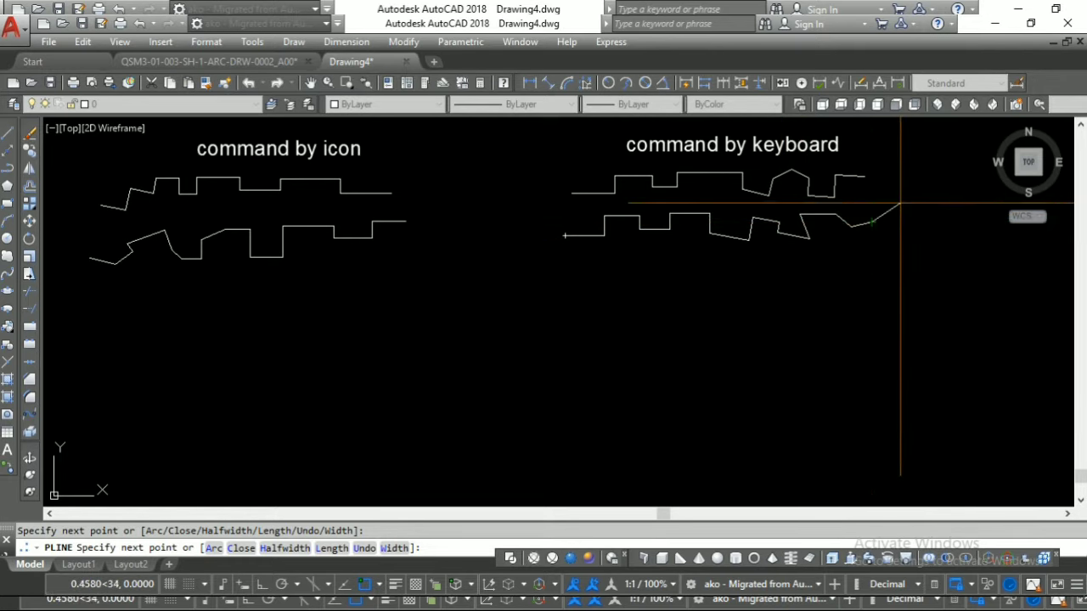
pyautogui.click(872, 222)
pyautogui.press('Return')
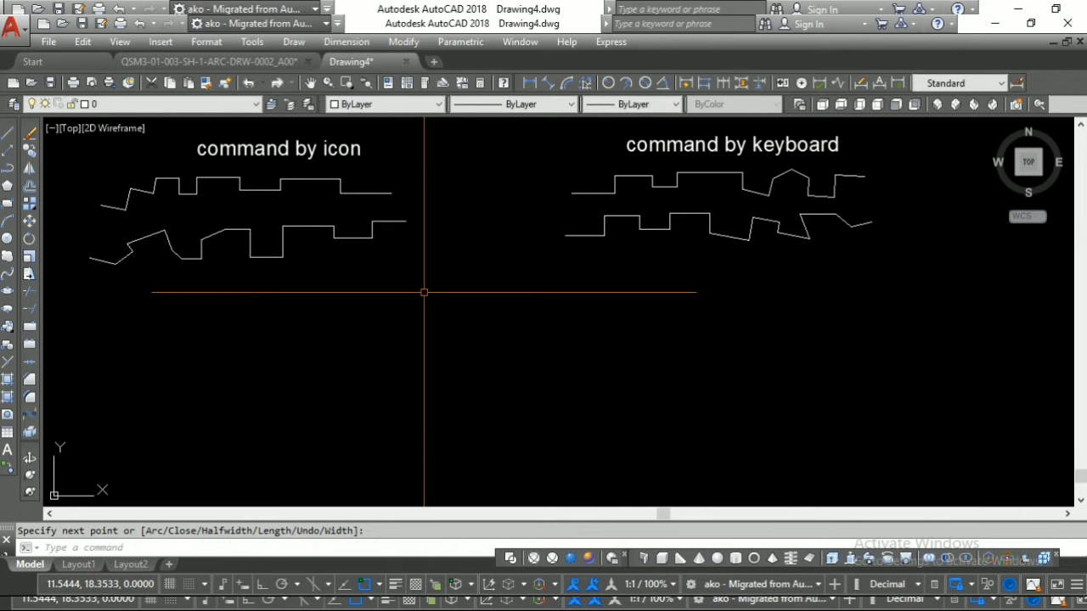
# Select several individual segments of both upper line chains to examine how line objects are grouped, and clear the selection
pyautogui.click(127, 200)
pyautogui.click(166, 179)
pyautogui.click(218, 178)
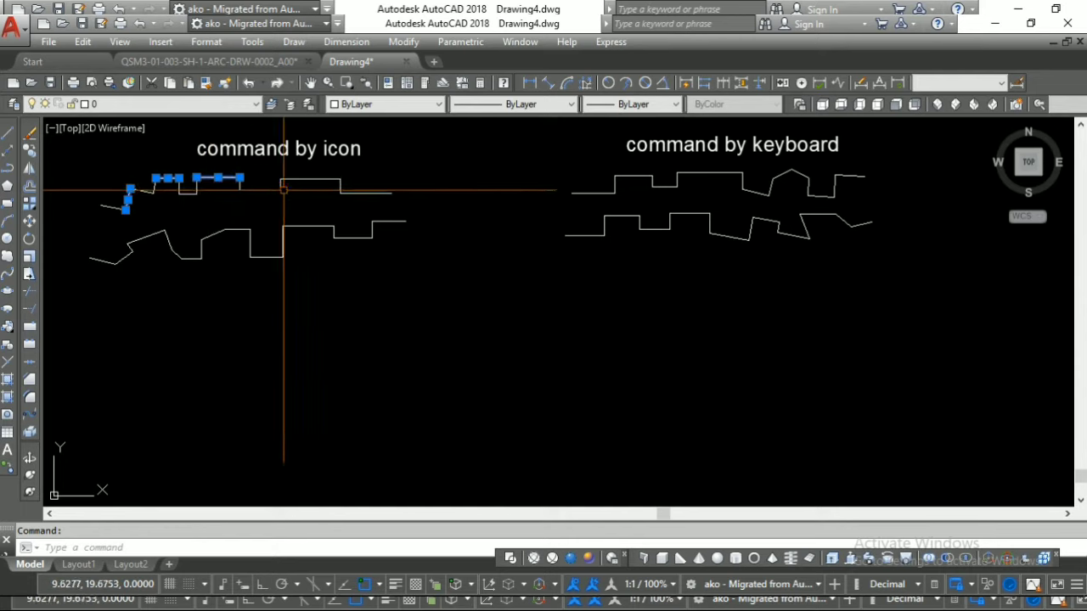
pyautogui.click(291, 179)
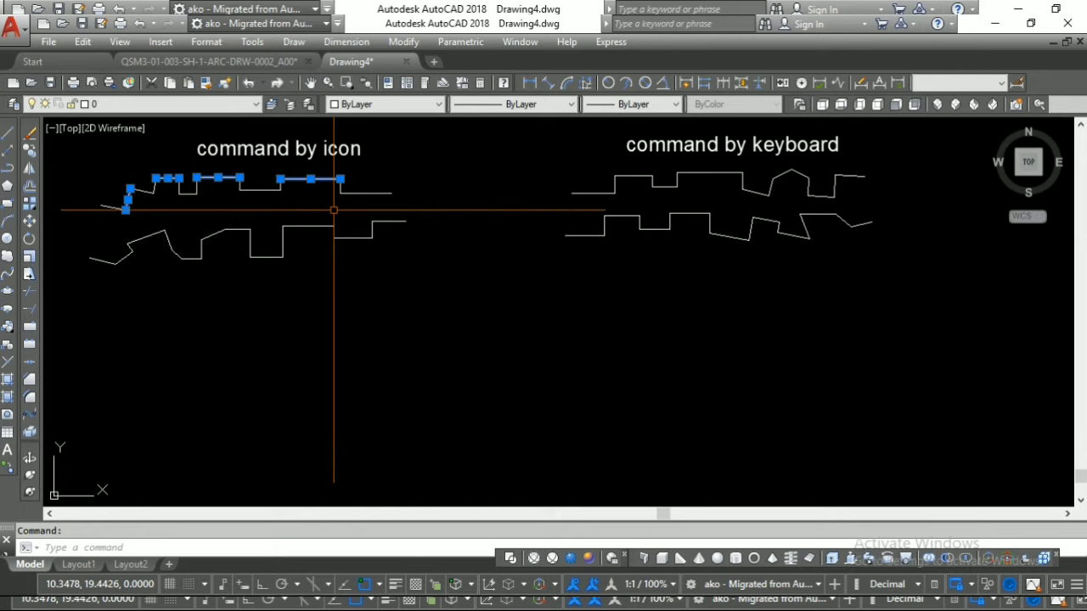
pyautogui.click(643, 176)
pyautogui.click(709, 172)
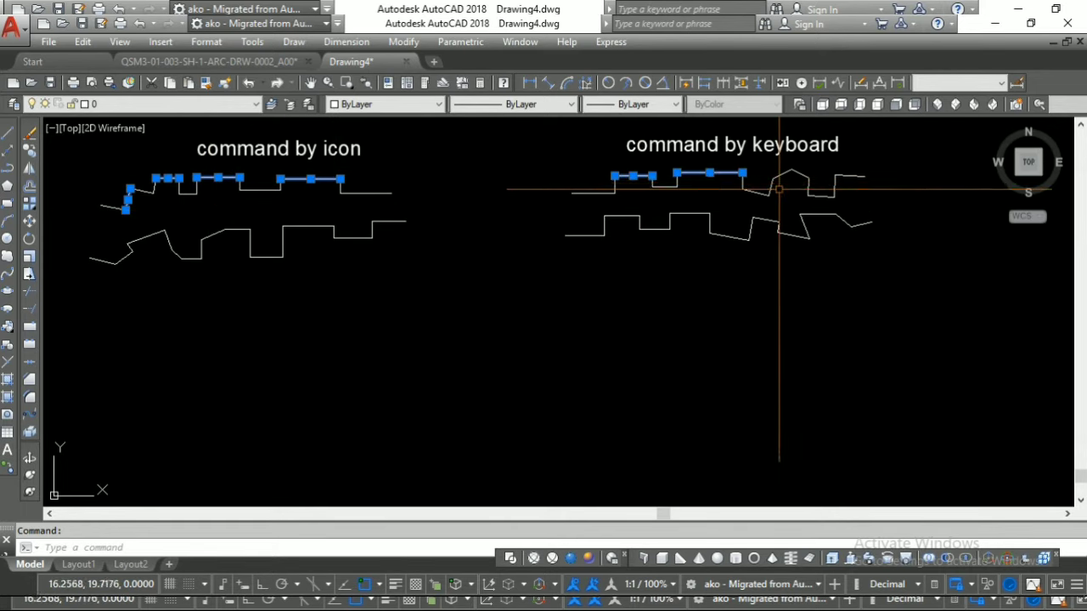
pyautogui.click(820, 196)
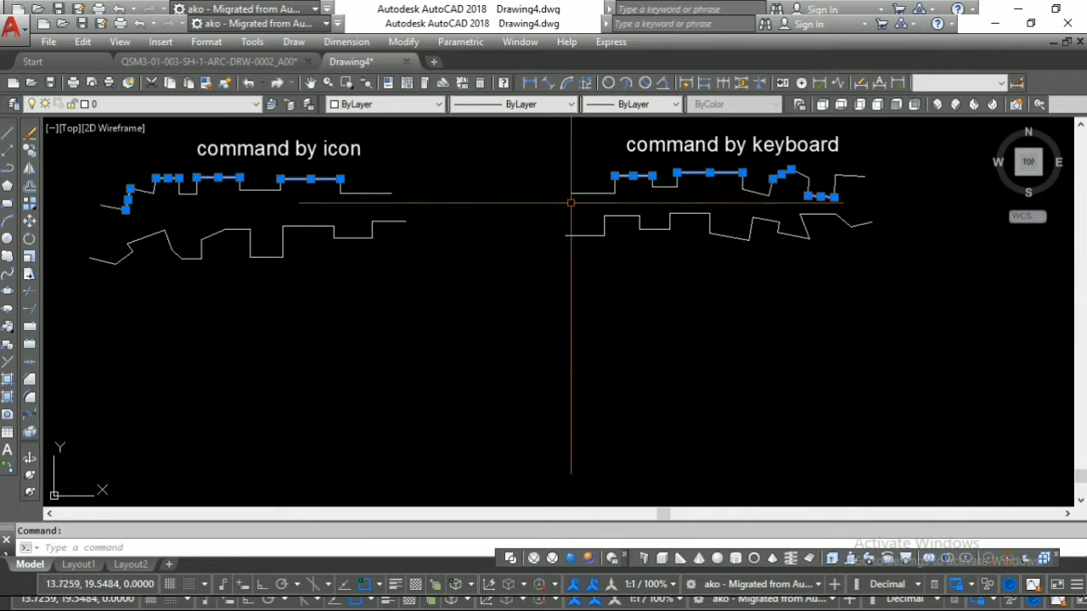
pyautogui.press('Escape')
# Select the two lower polylines to examine how polyline segments are grouped, and clear the selection
pyautogui.click(218, 235)
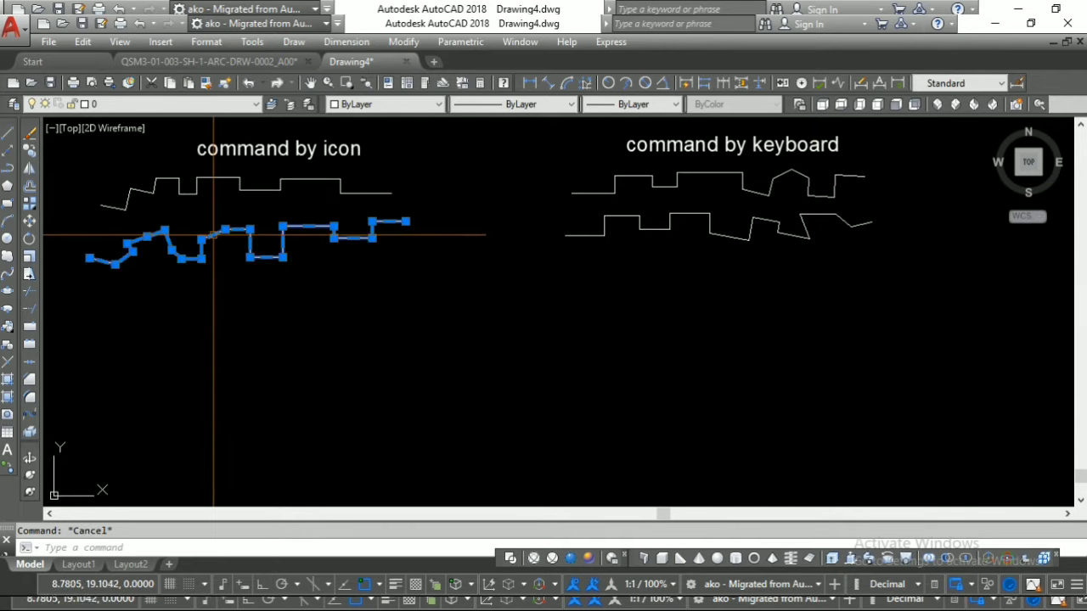
pyautogui.click(586, 236)
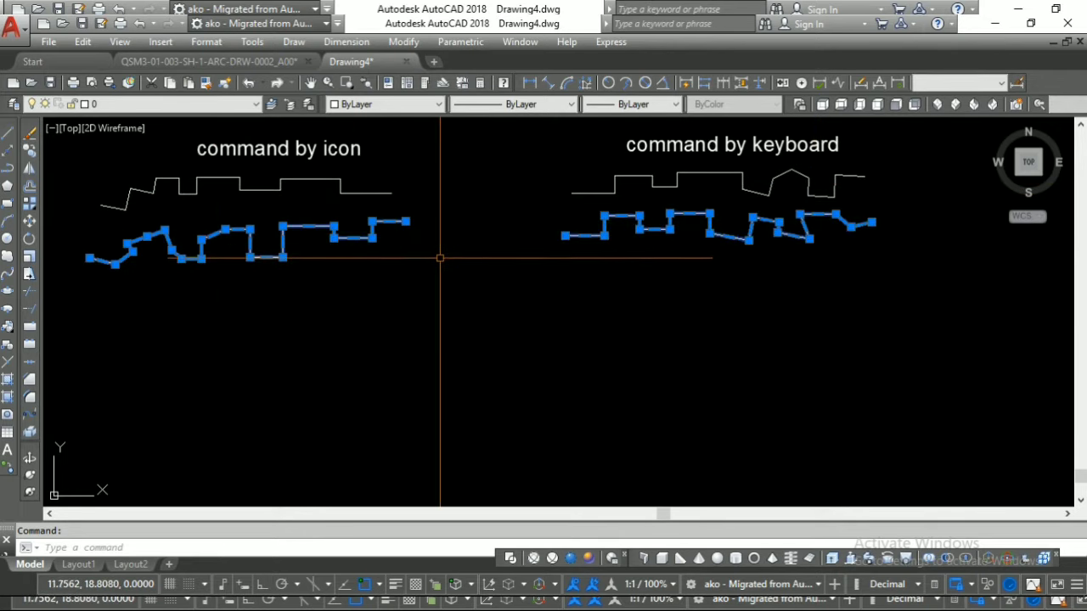
pyautogui.press('Escape')
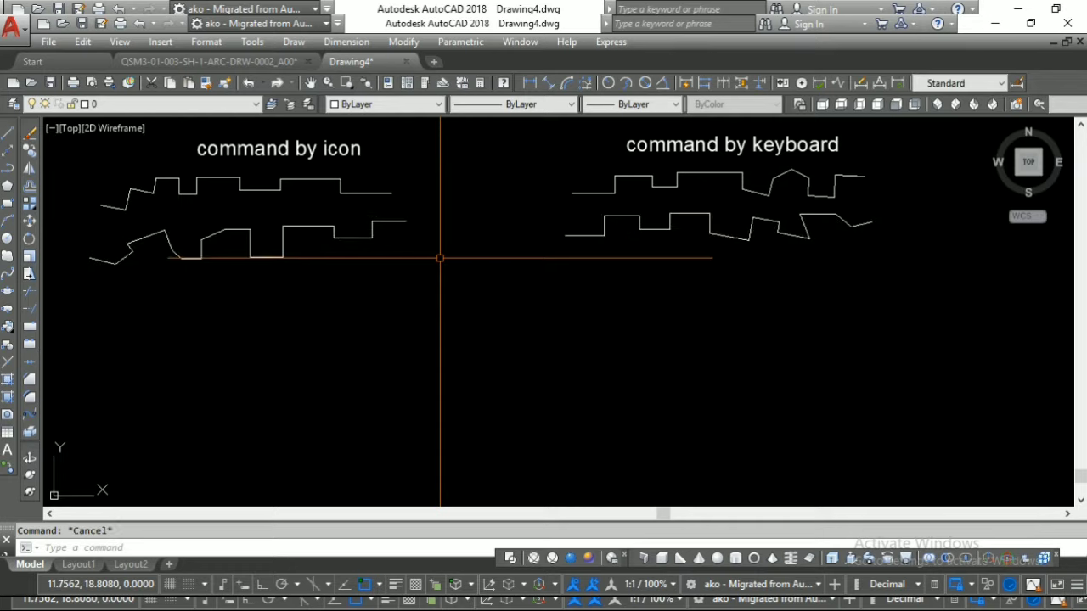
# Reselect separate segments of the upper line chains under both headings to compare how line objects select, and clear the selection
pyautogui.click(108, 207)
pyautogui.click(188, 193)
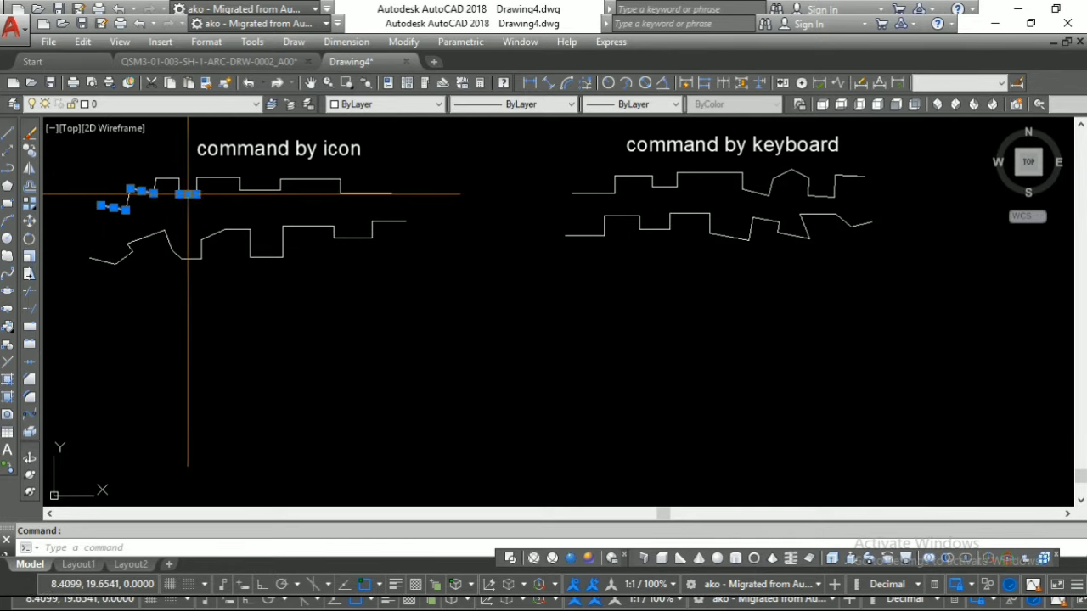
pyautogui.click(250, 190)
pyautogui.click(347, 193)
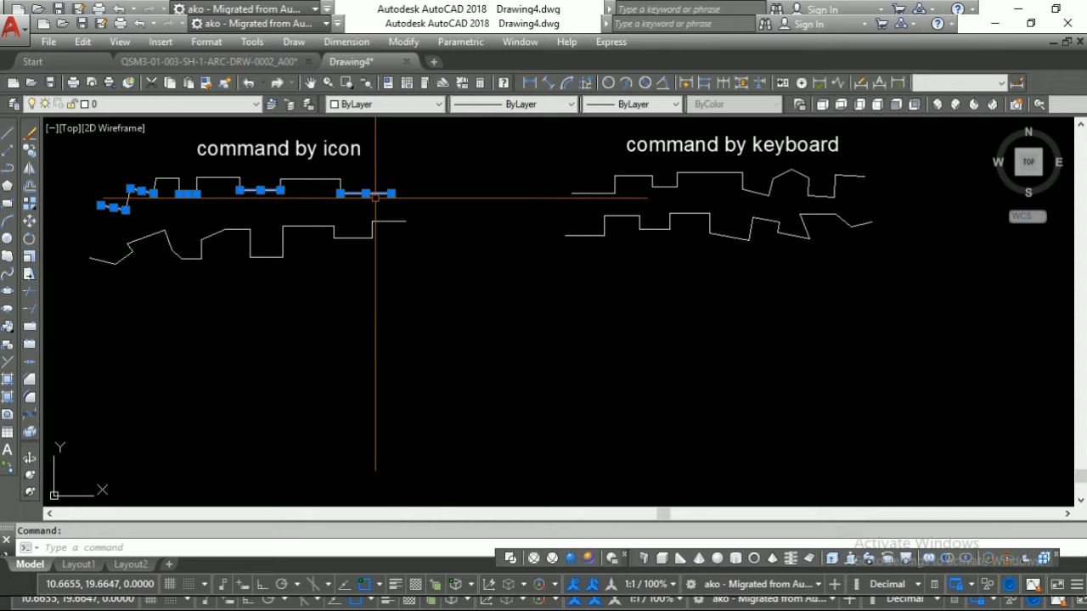
pyautogui.click(595, 194)
pyautogui.click(670, 187)
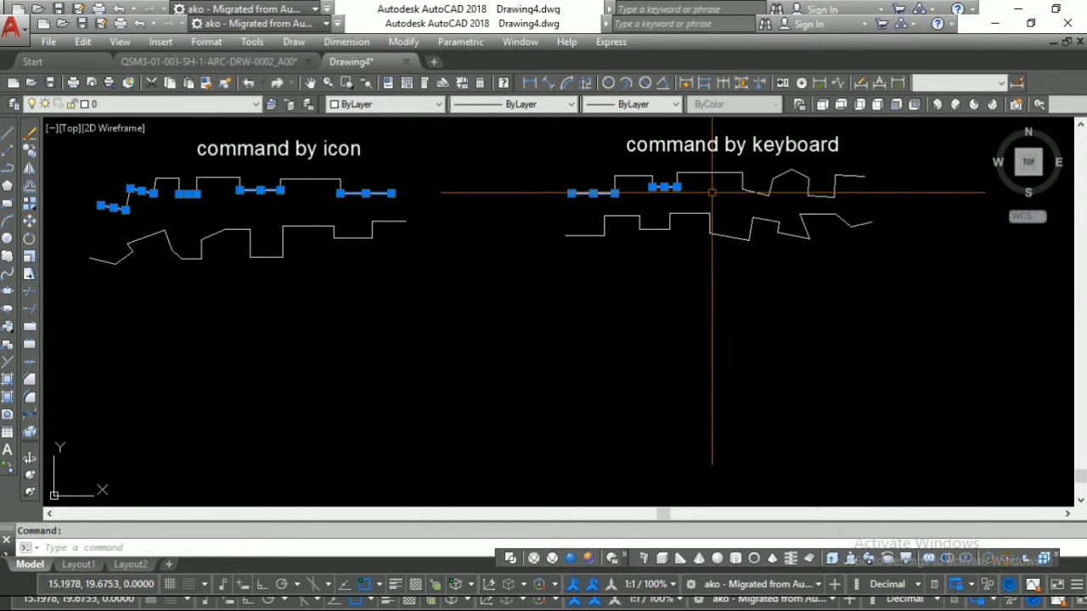
pyautogui.click(822, 196)
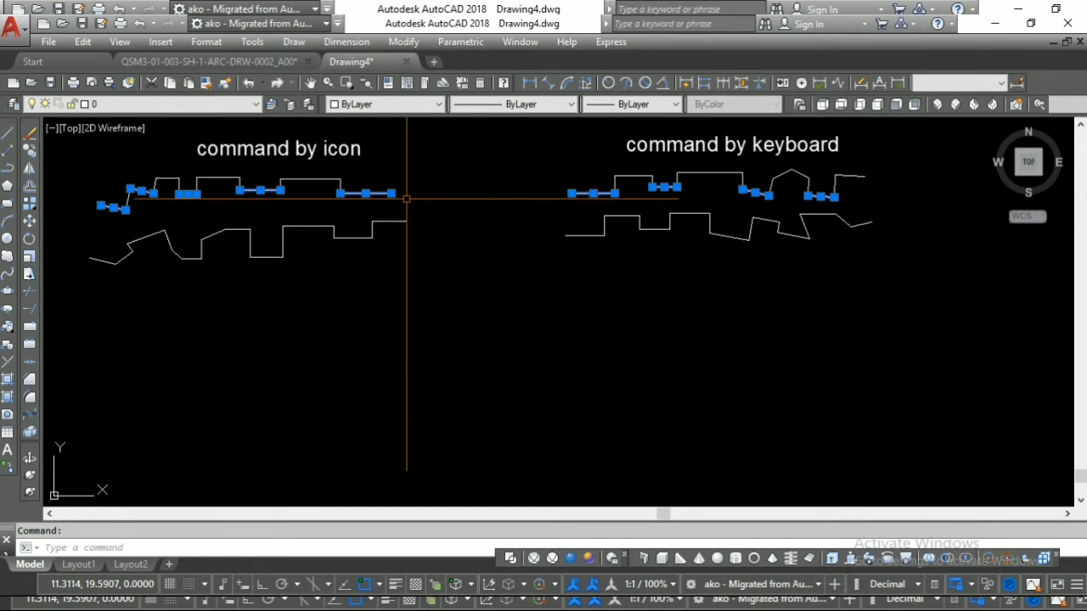
pyautogui.press('Escape')
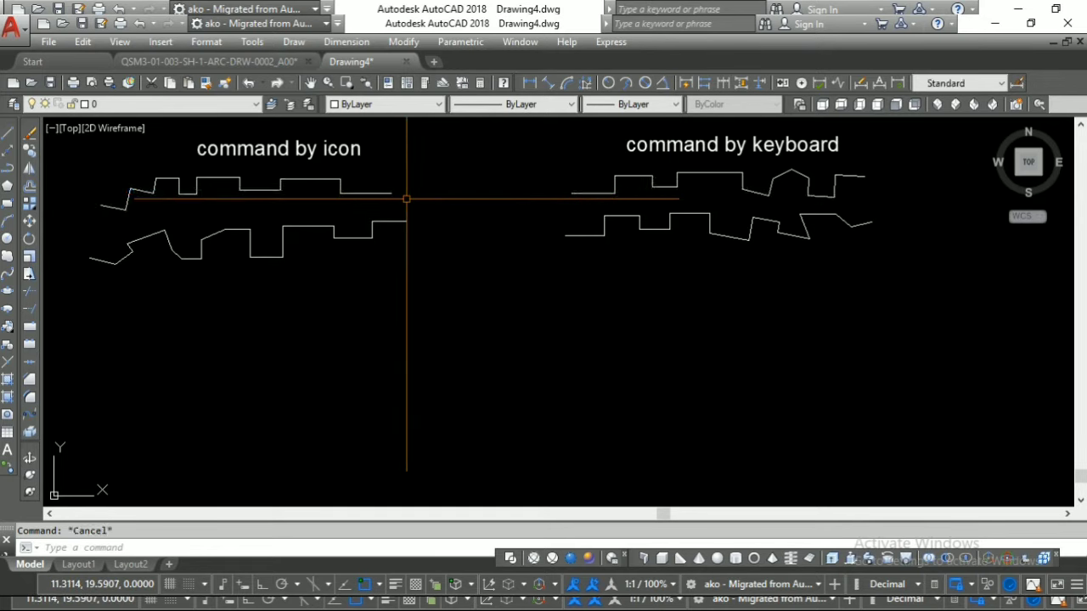
# Reselect the polylines under both headings to compare them with the line chains, and clear the selection
pyautogui.click(114, 265)
pyautogui.click(595, 235)
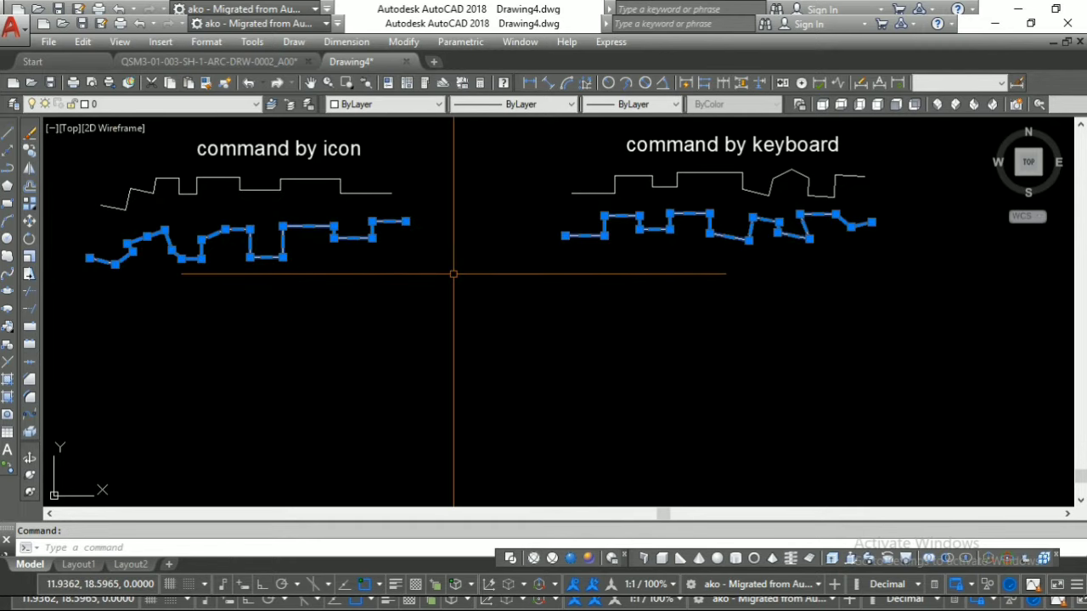
pyautogui.press('Escape')
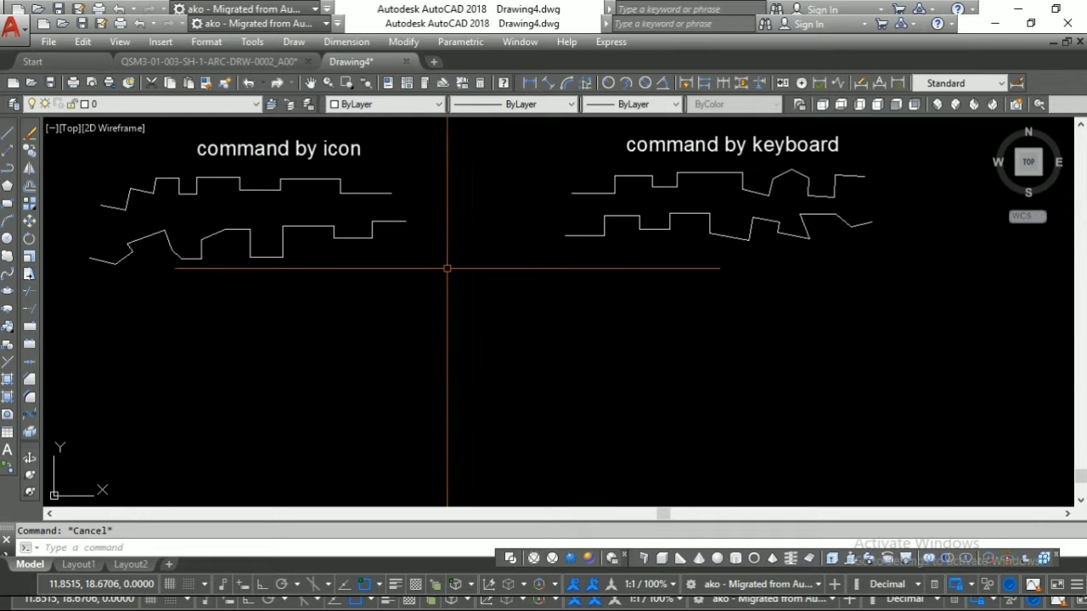
# Draw two rectangles side by side below the polyline under "command by icon", the second one smaller
pyautogui.click(10, 210)
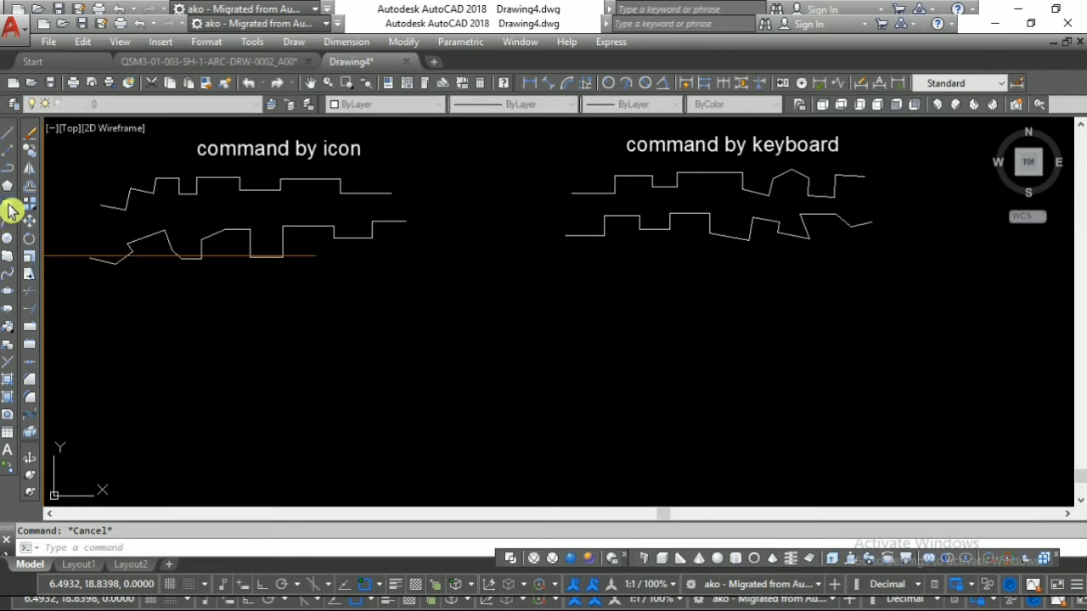
pyautogui.click(134, 293)
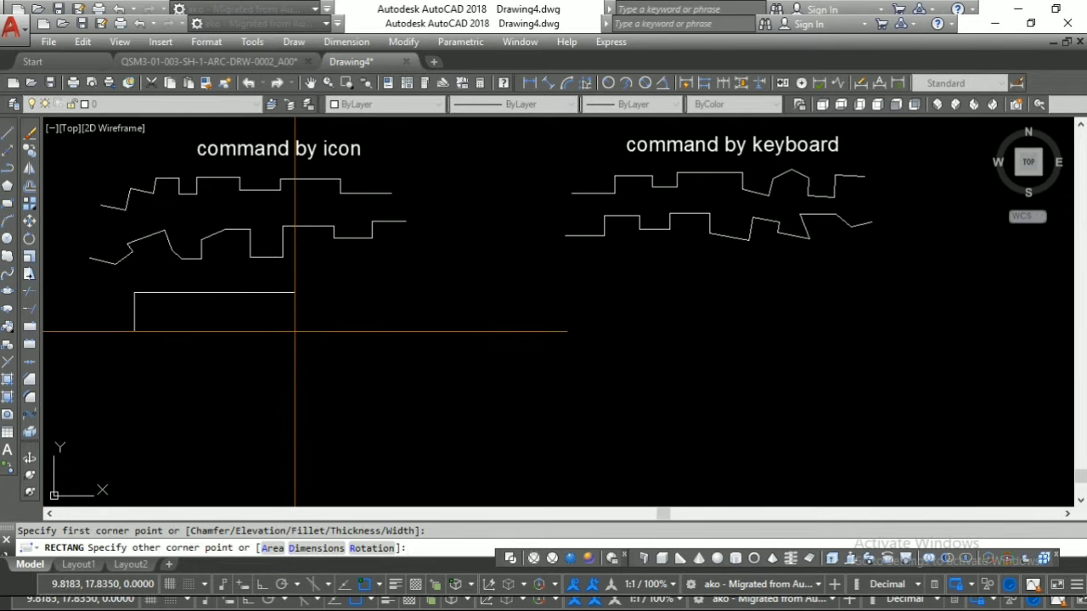
pyautogui.click(277, 338)
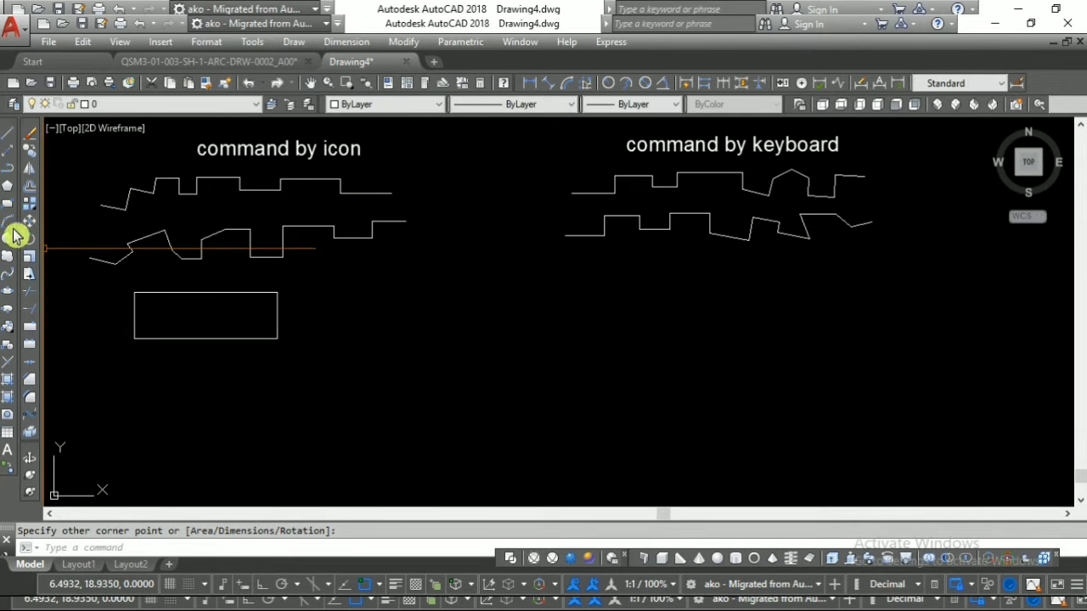
pyautogui.rightClick(303, 301)
pyautogui.click(374, 310)
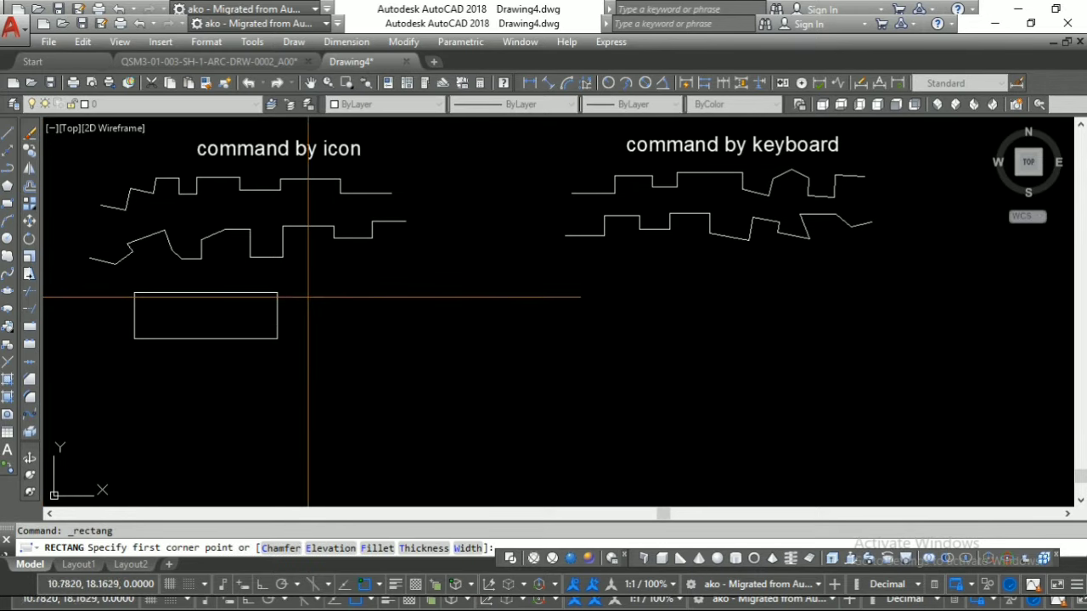
pyautogui.click(296, 298)
pyautogui.click(407, 329)
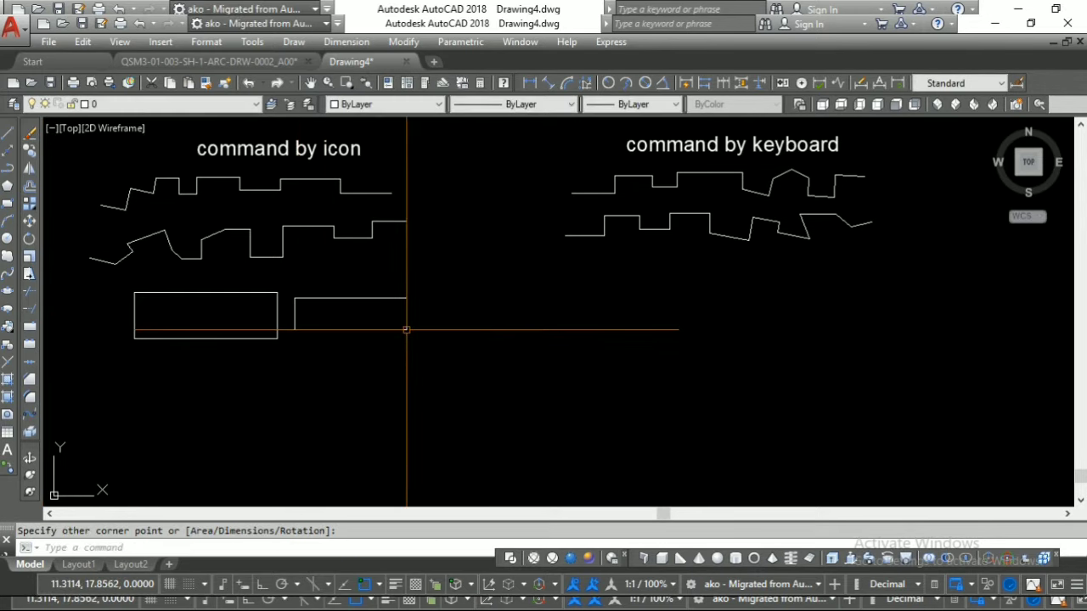
# Repeat the Rectangle command and draw a small rectangle overlapping the lower-left corner of the large icon-side rectangle
pyautogui.rightClick(206, 313)
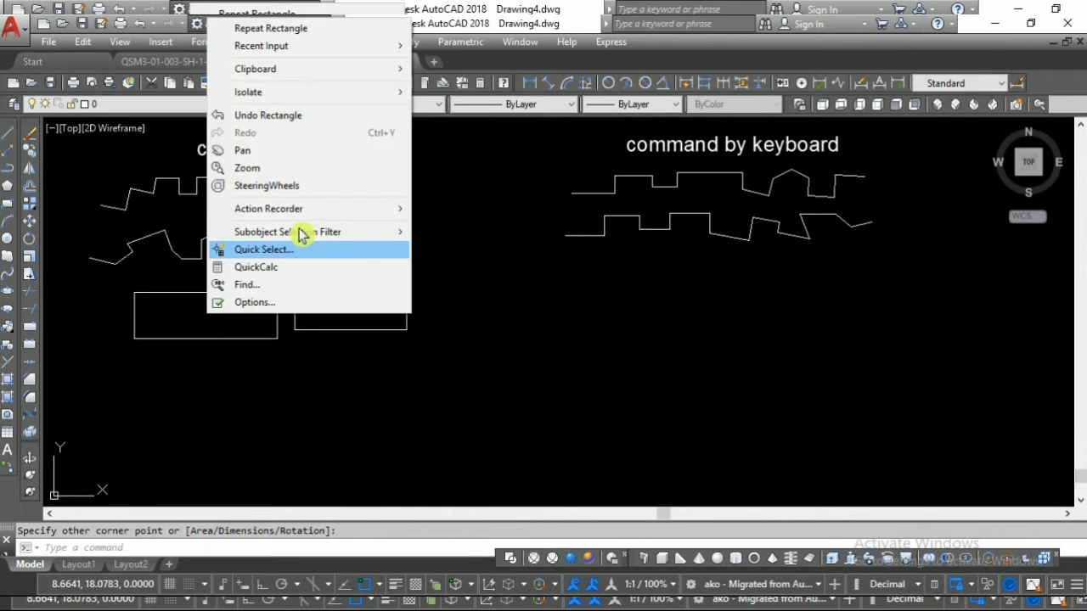
pyautogui.click(255, 26)
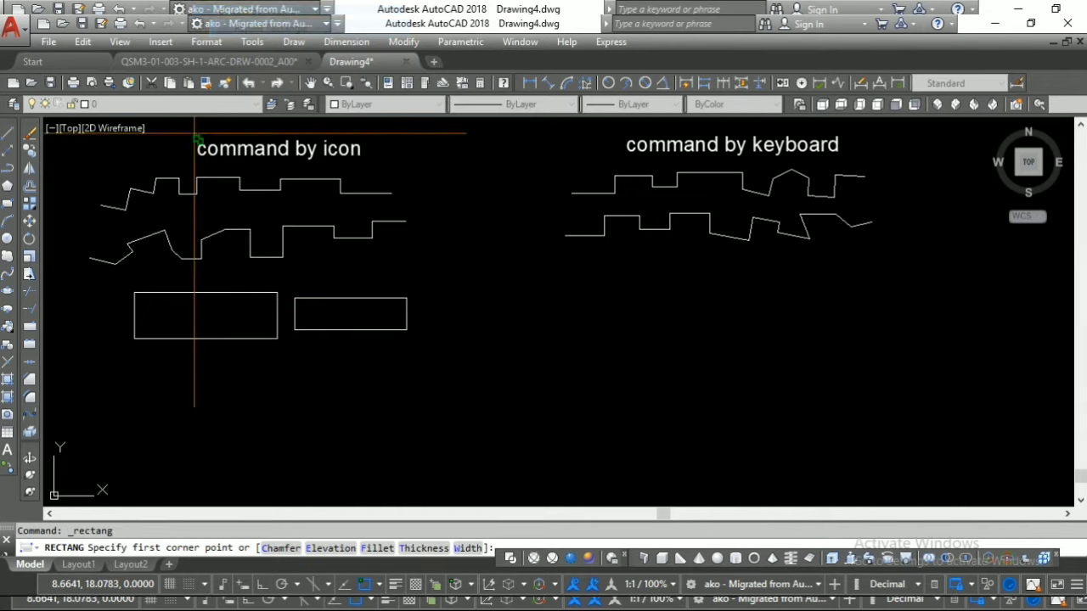
pyautogui.click(84, 317)
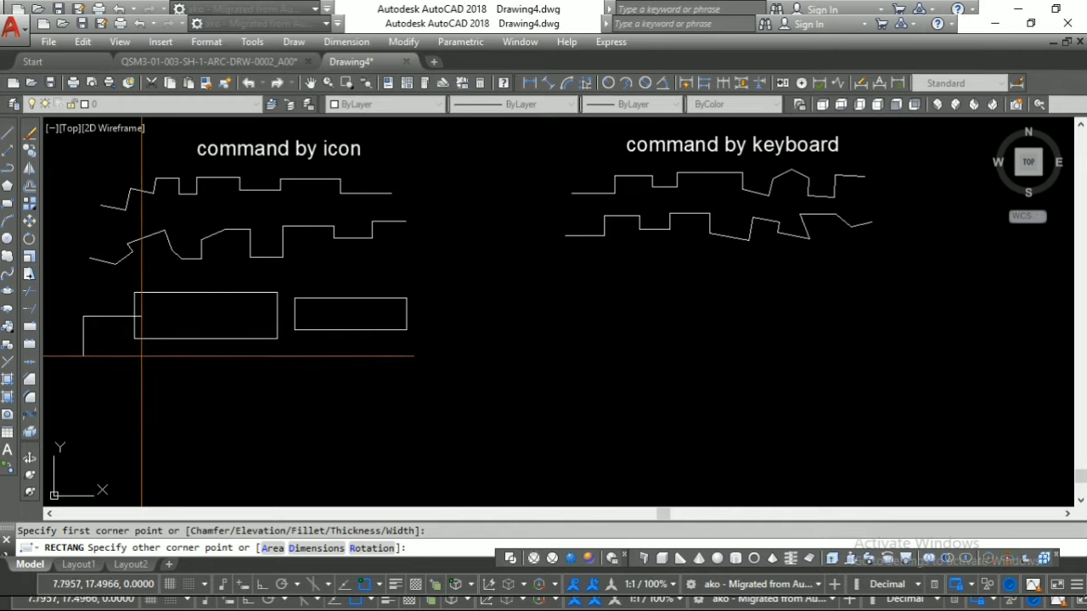
pyautogui.click(151, 352)
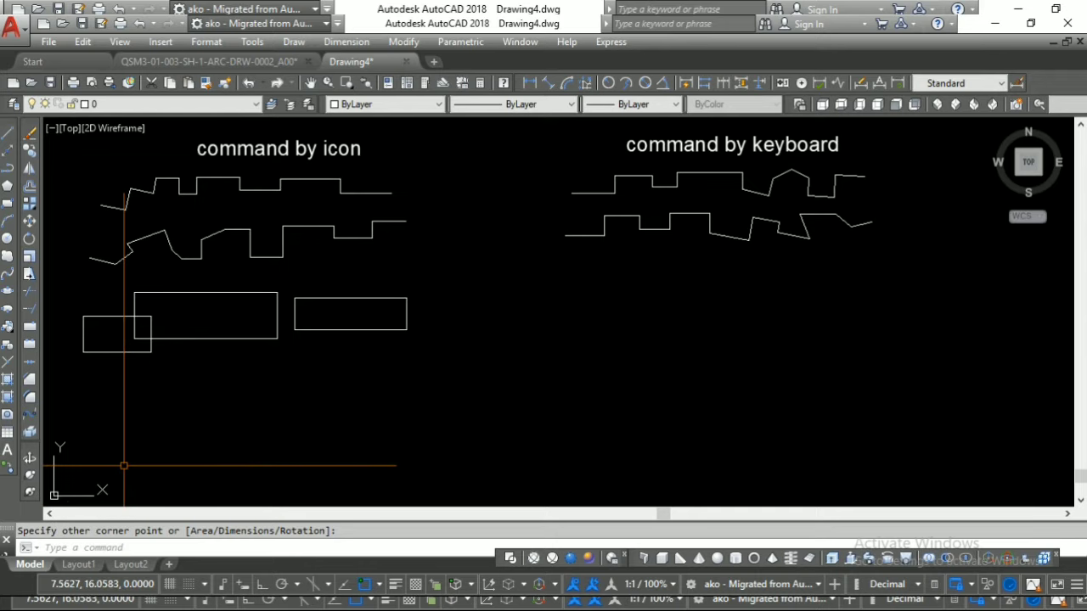
# Start the Rectangle command with REC and draw two rectangles side by side below the polyline under "command by keyboard"
pyautogui.write('e')
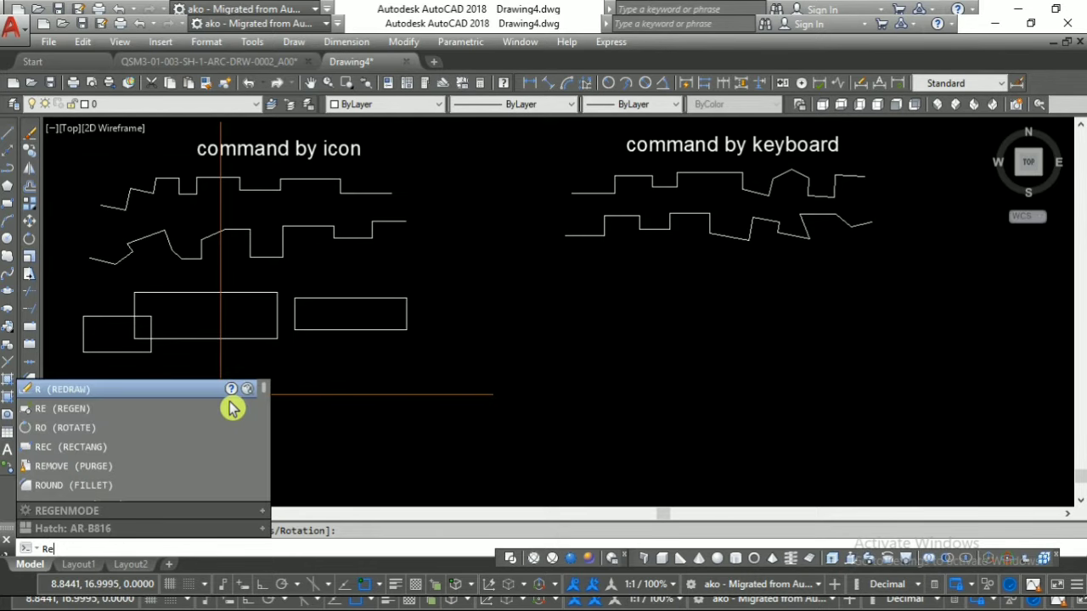
pyautogui.press('Return')
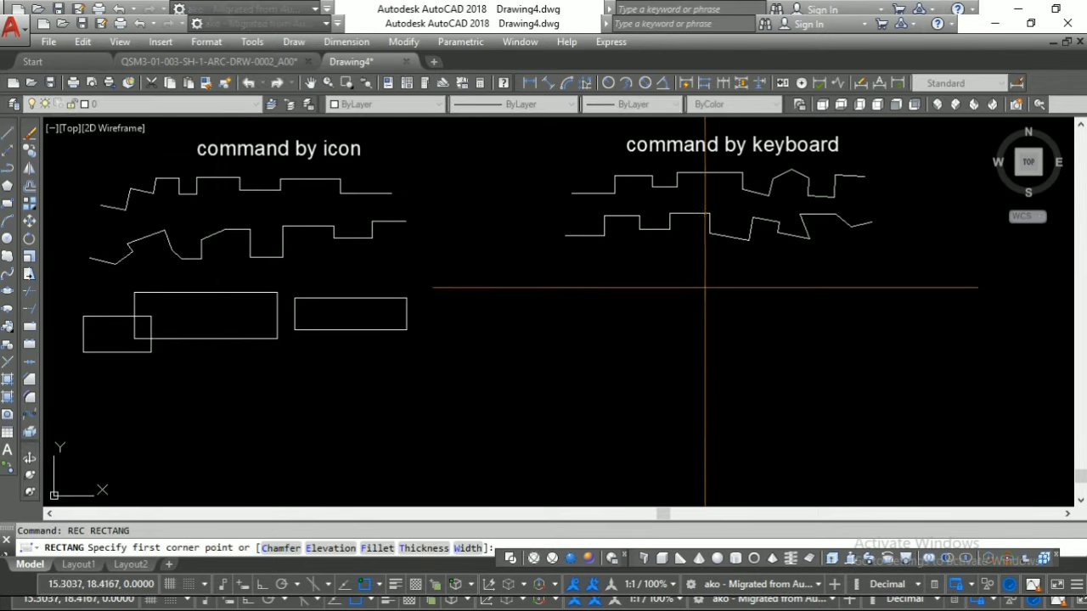
pyautogui.click(547, 278)
pyautogui.click(650, 319)
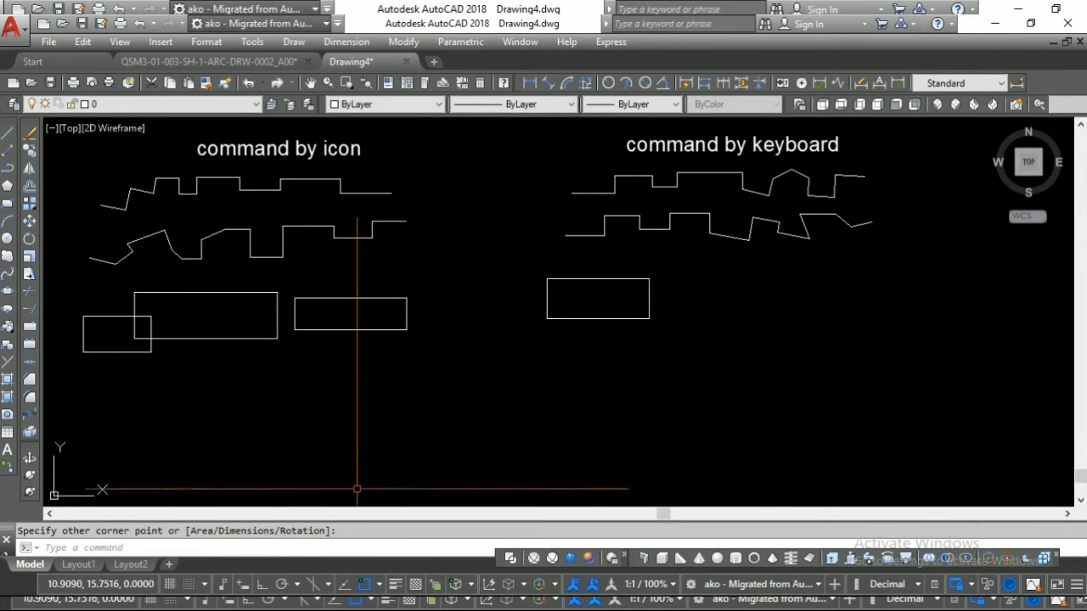
pyautogui.press('Return')
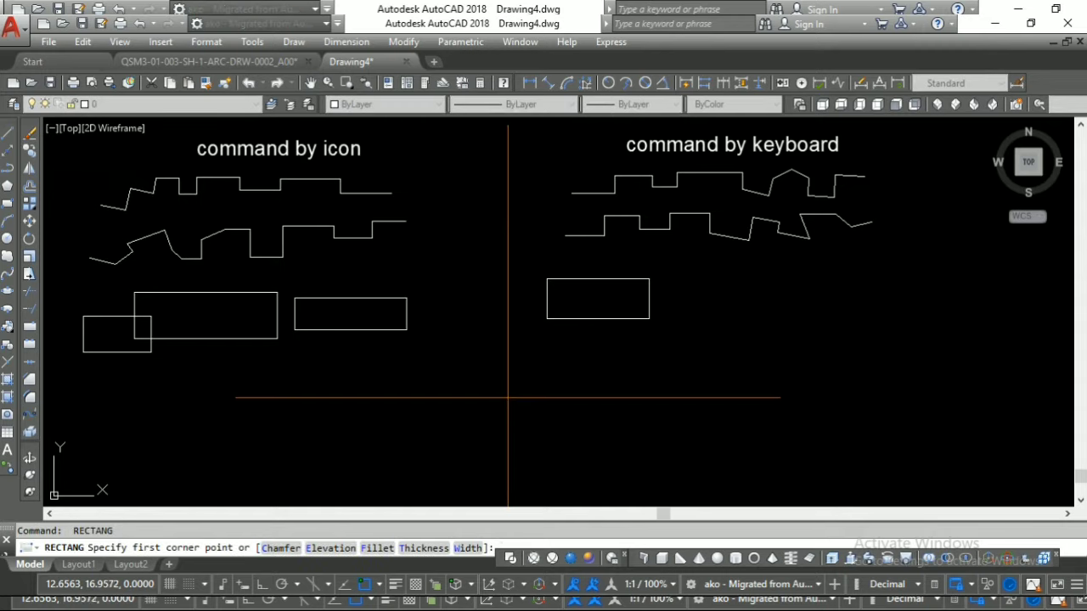
pyautogui.click(662, 285)
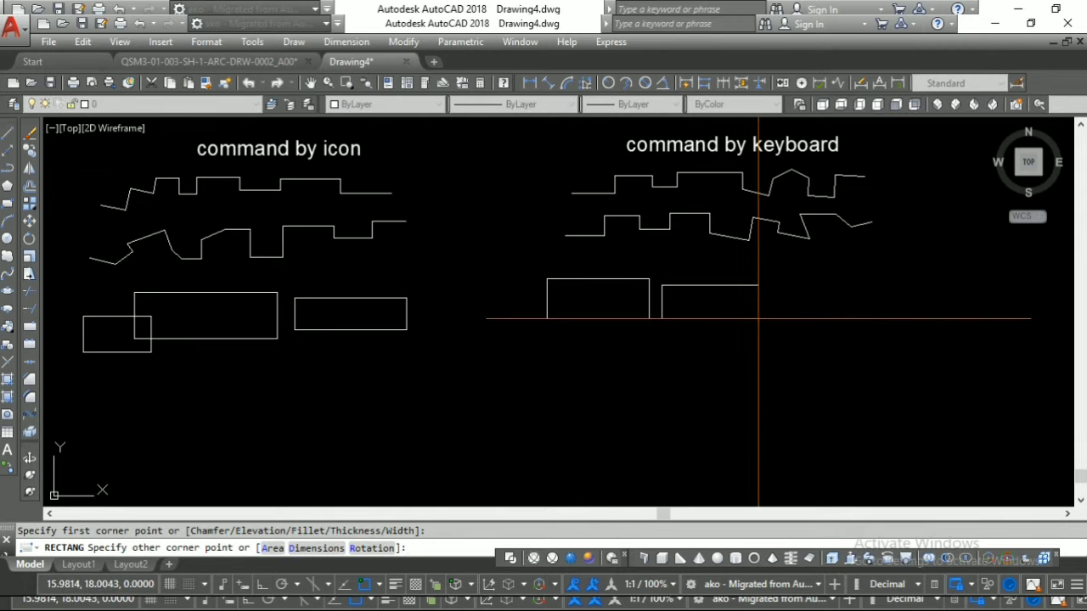
pyautogui.click(758, 318)
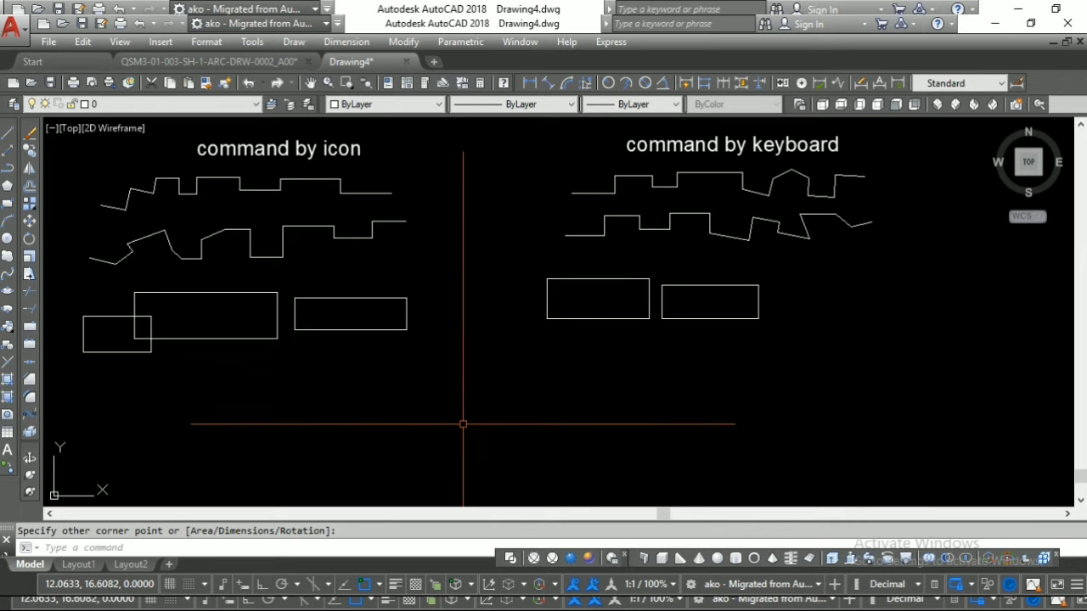
# Draw two more keyboard-side rectangles, one overlapping the second rectangle's upper-right corner and one overlapping that new rectangle's lower right
pyautogui.press('Return')
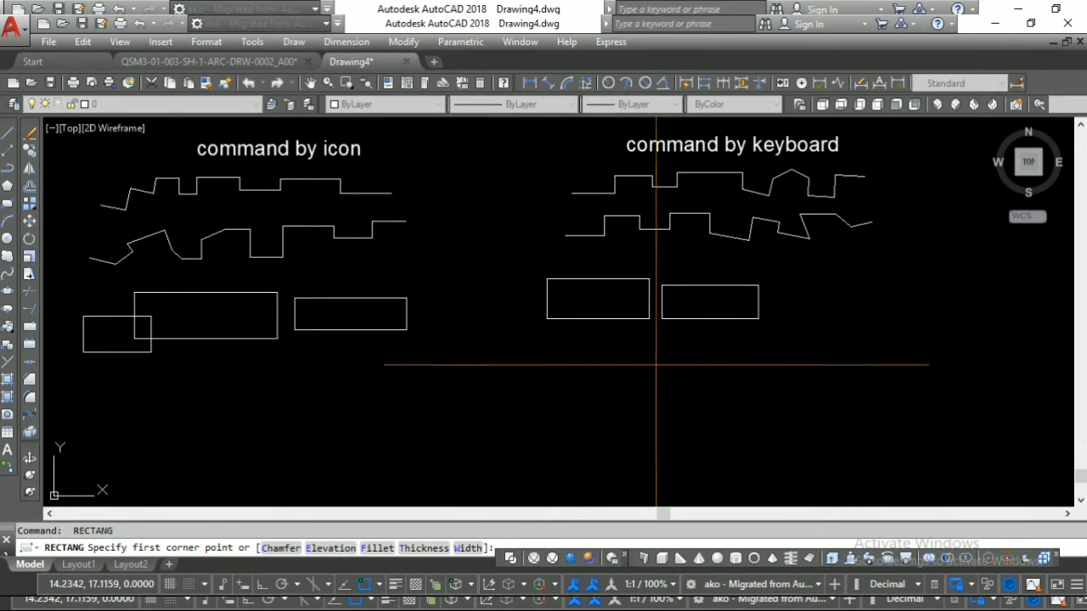
pyautogui.click(735, 268)
pyautogui.click(846, 303)
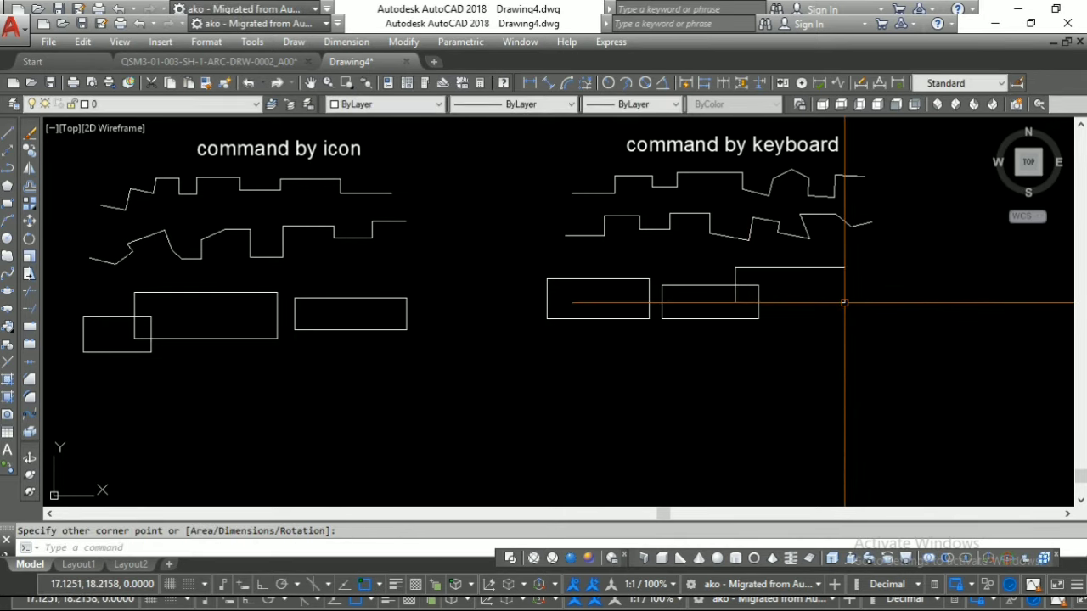
pyautogui.press('Return')
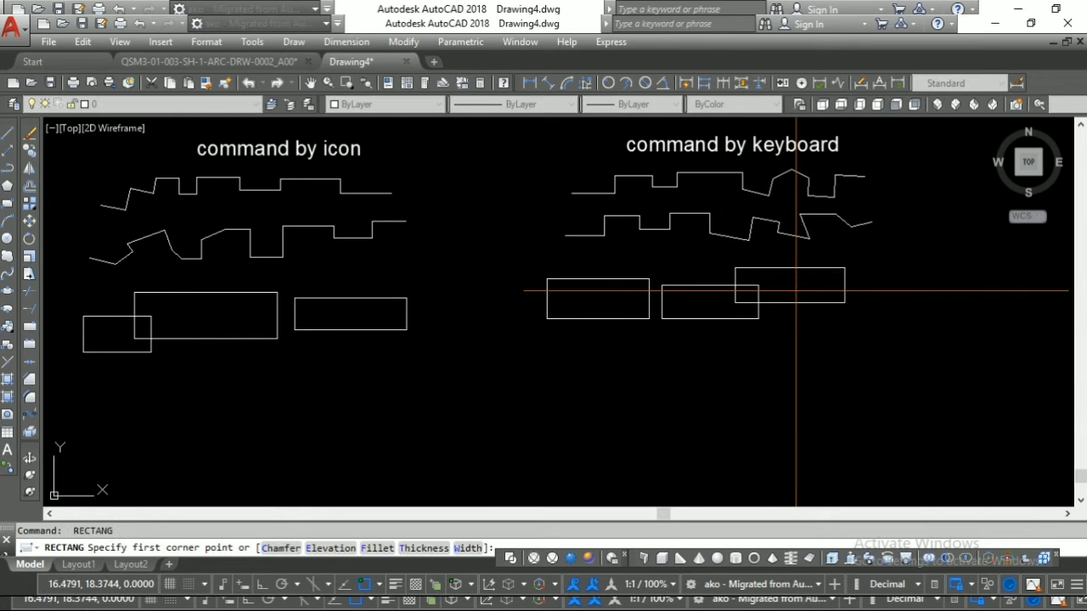
pyautogui.click(796, 290)
pyautogui.click(886, 323)
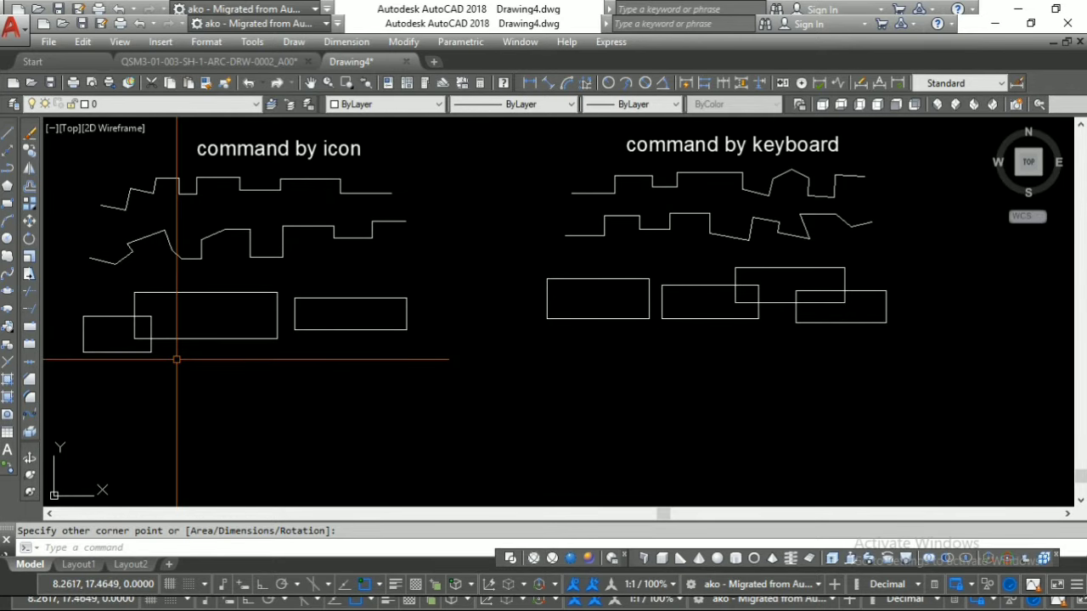
# Draw two small upward-bulging three-point arcs side by side below the rectangles under "command by icon"
pyautogui.click(8, 223)
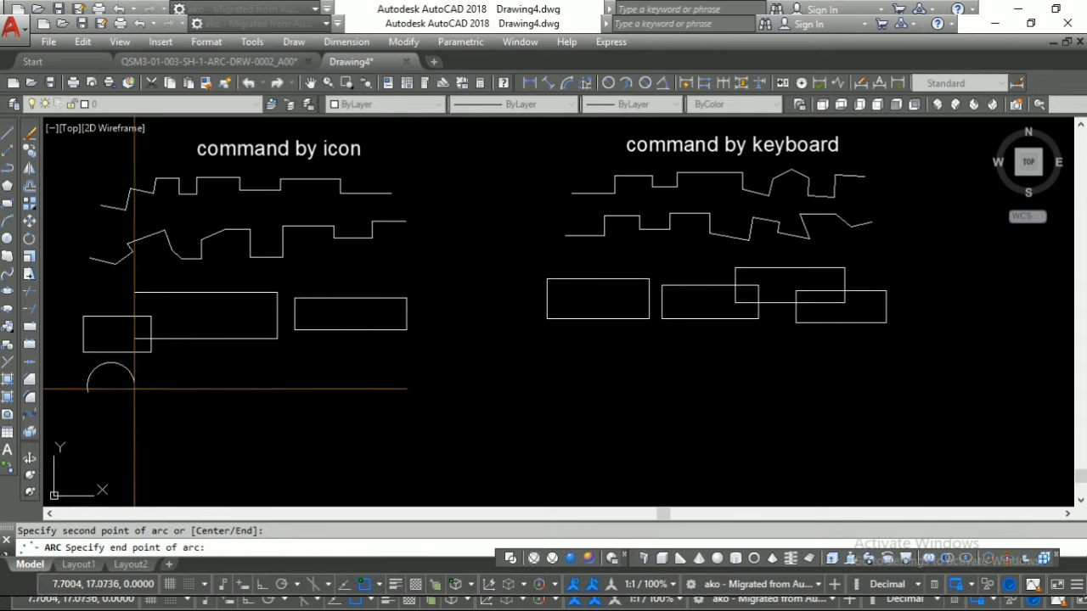
pyautogui.click(134, 389)
pyautogui.rightClick(164, 385)
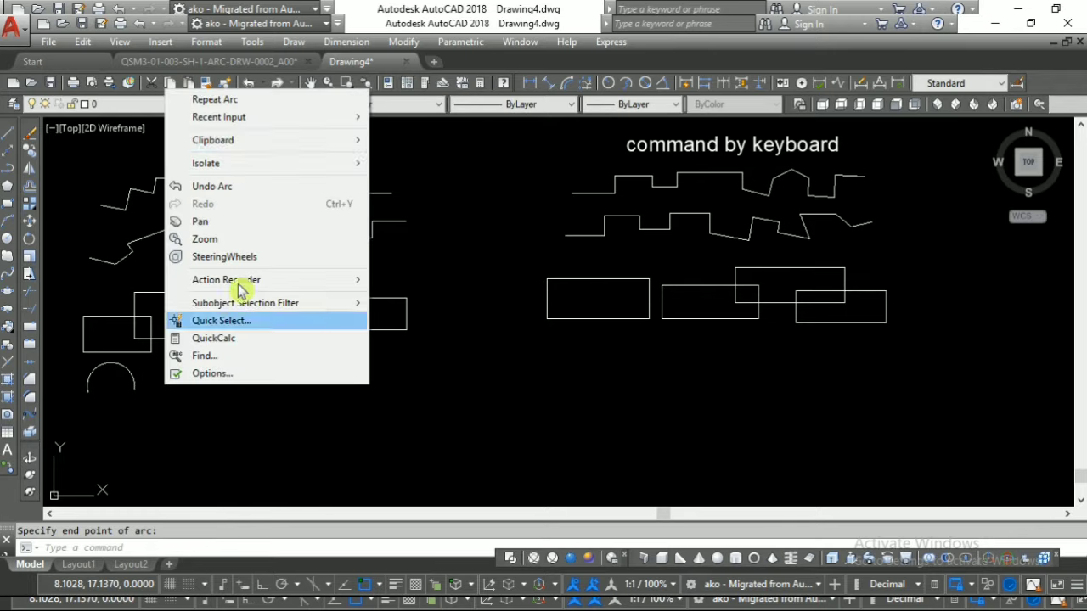
pyautogui.click(219, 98)
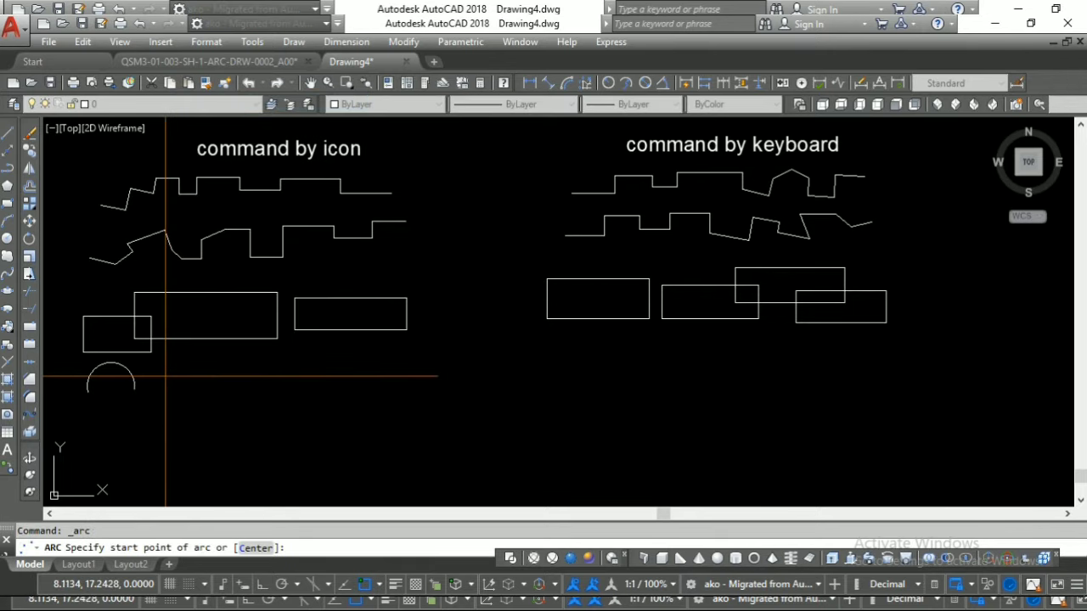
pyautogui.click(166, 374)
pyautogui.click(207, 363)
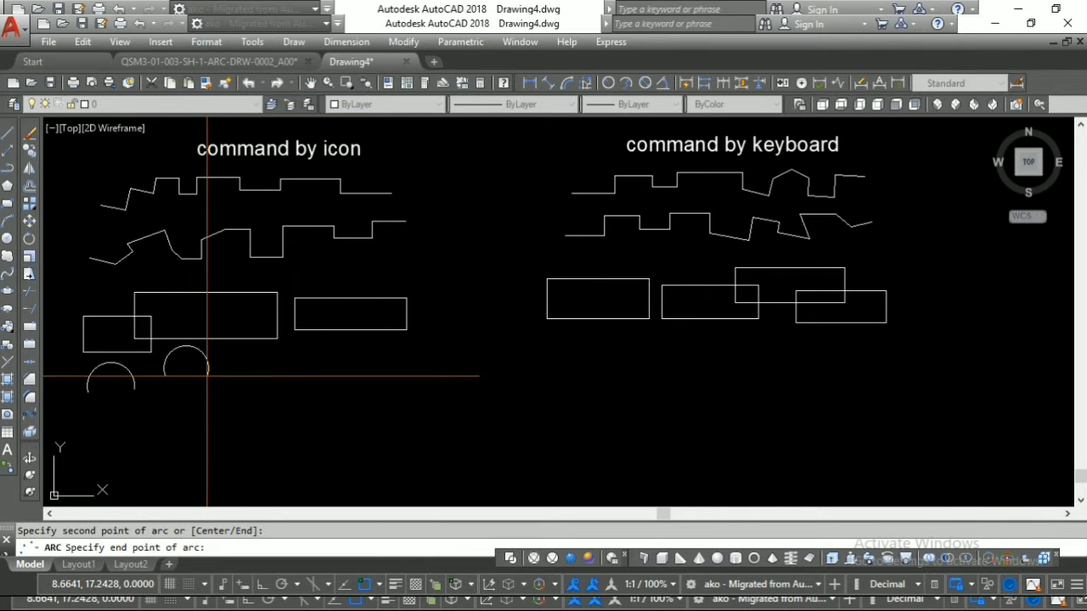
pyautogui.click(209, 375)
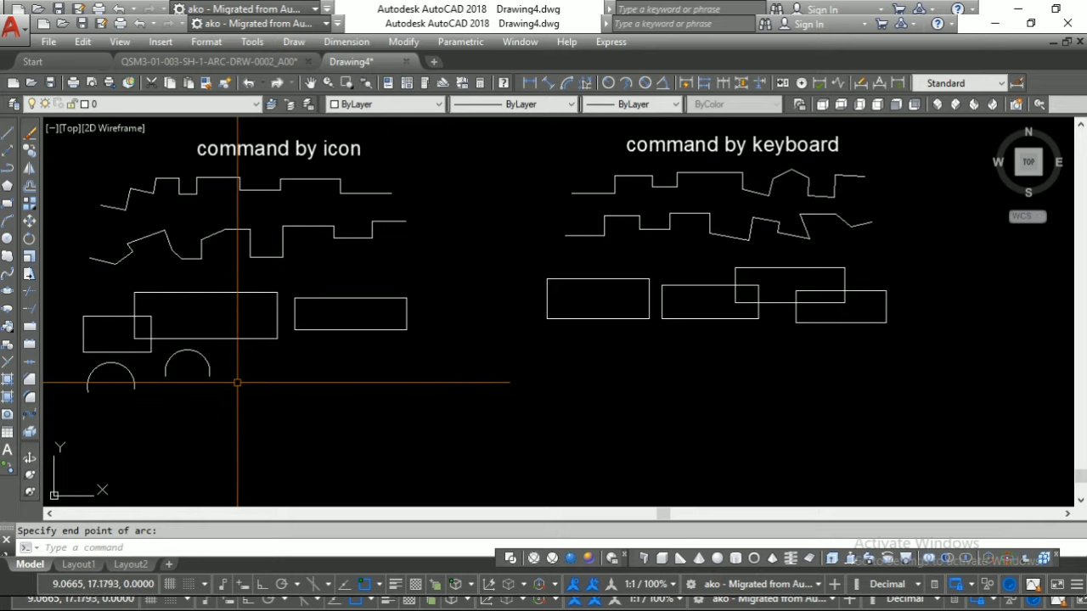
# Repeat the Arc command and draw a wider, flatter three-point arc beside the two small arcs
pyautogui.rightClick(237, 383)
pyautogui.click(286, 97)
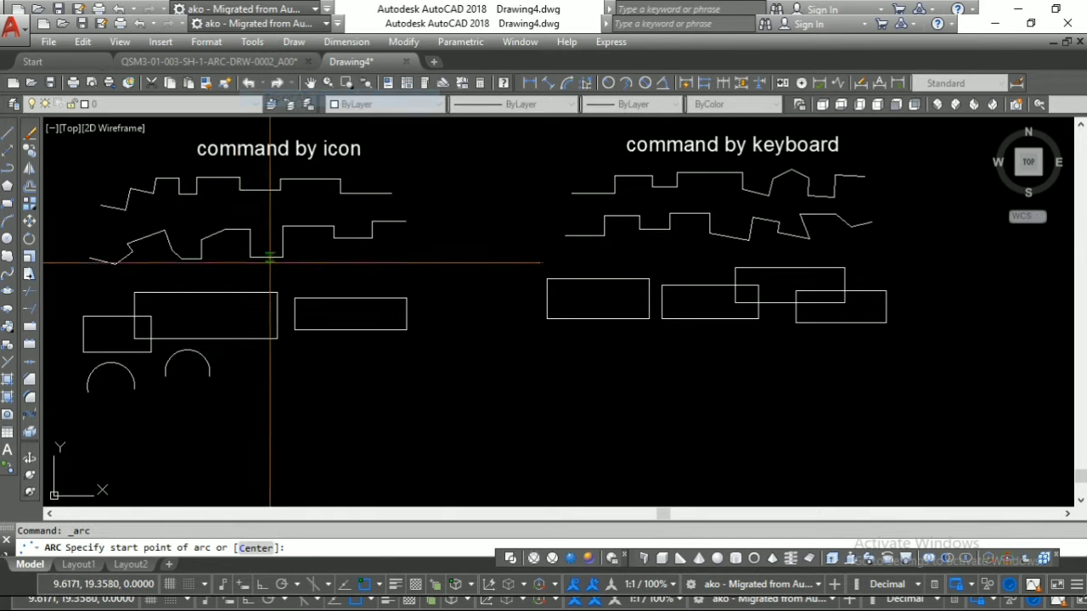
pyautogui.click(200, 385)
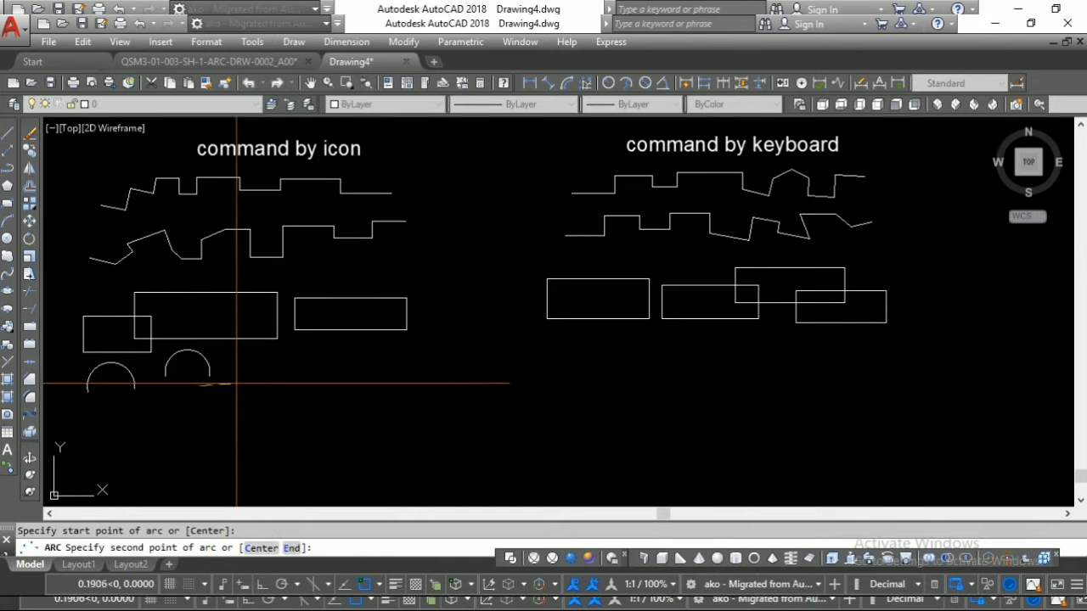
pyautogui.click(305, 375)
pyautogui.click(313, 383)
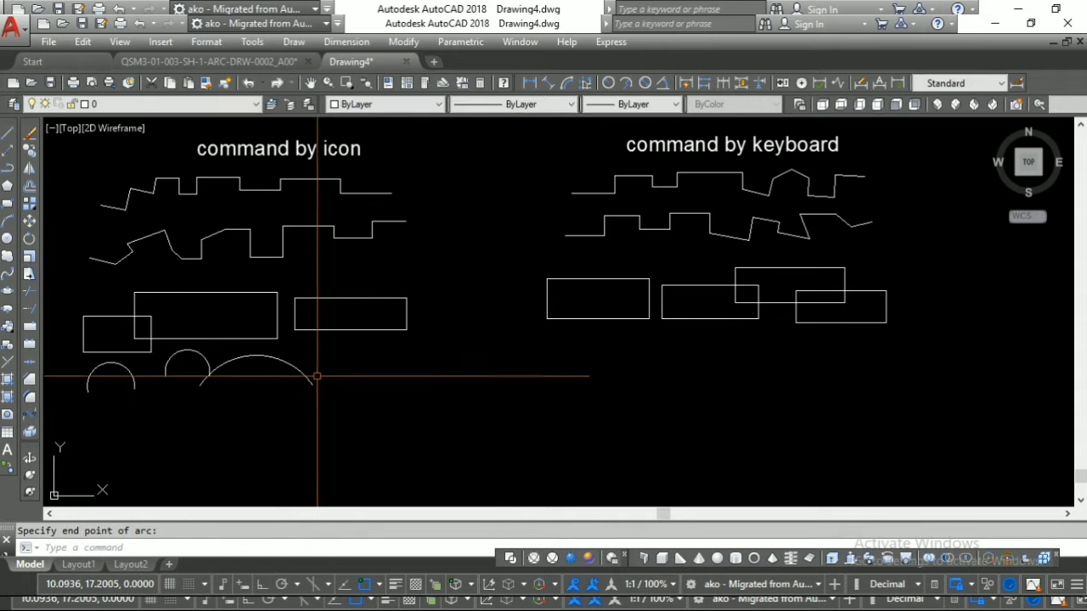
# Repeat the Arc command and draw a fourth flat three-point arc crossing the right end of the wide icon-side arc
pyautogui.rightClick(331, 378)
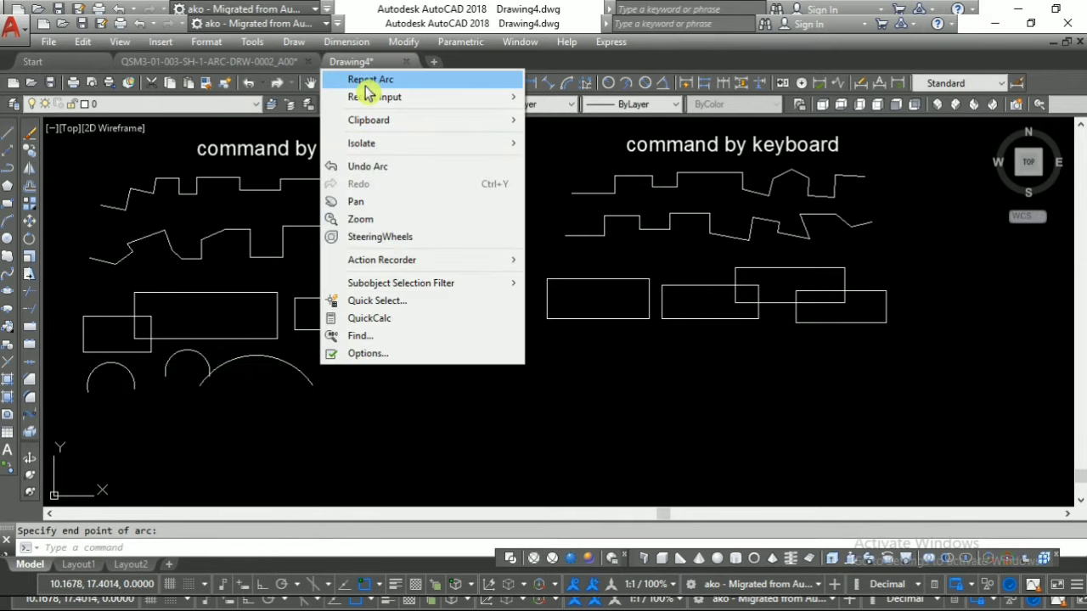
pyautogui.click(366, 80)
pyautogui.click(374, 362)
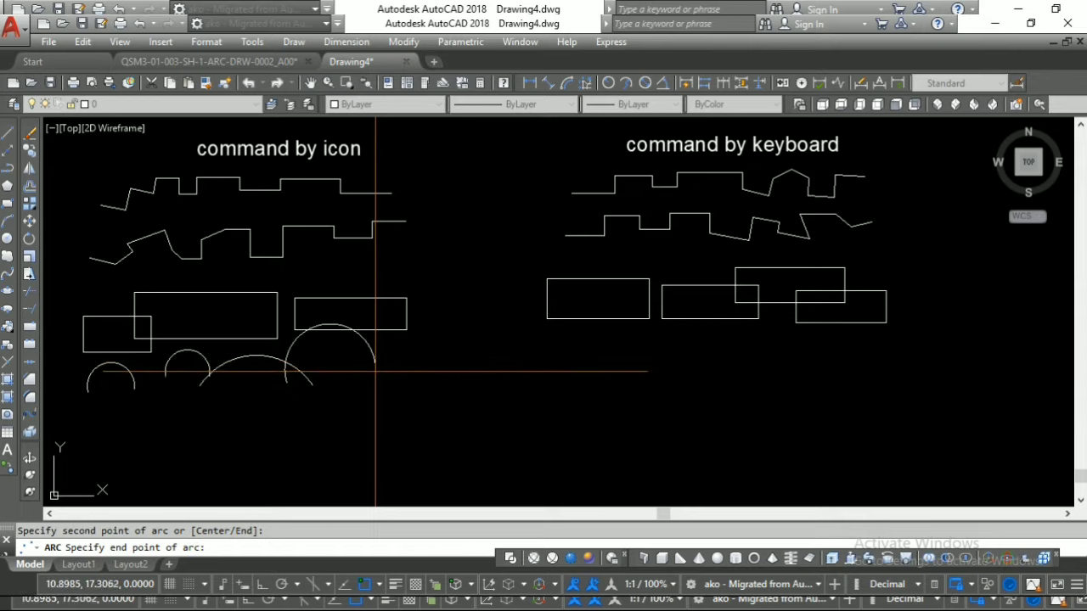
pyautogui.click(389, 371)
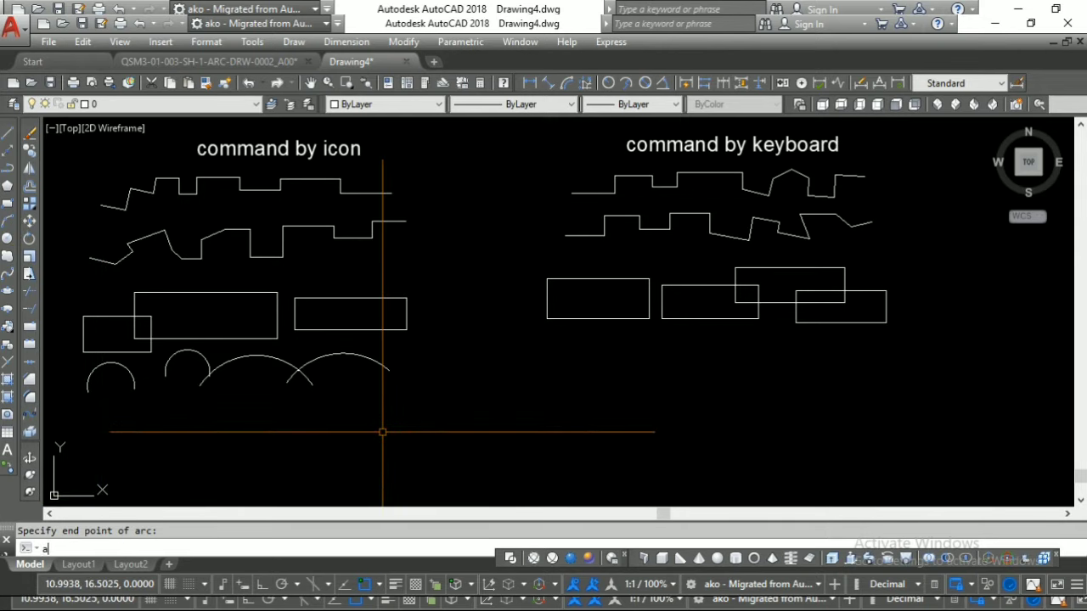
# Start the Arc command with A and draw two overlapping upward-bulging three-point arcs below the rectangles under "command by keyboard"
pyautogui.press('Return')
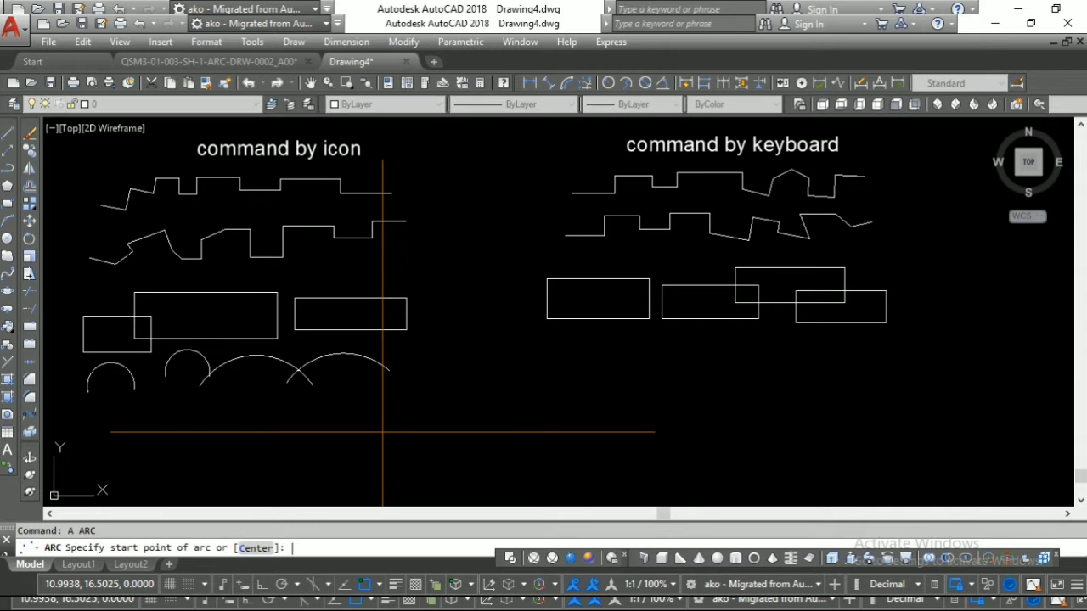
pyautogui.click(547, 371)
pyautogui.click(620, 350)
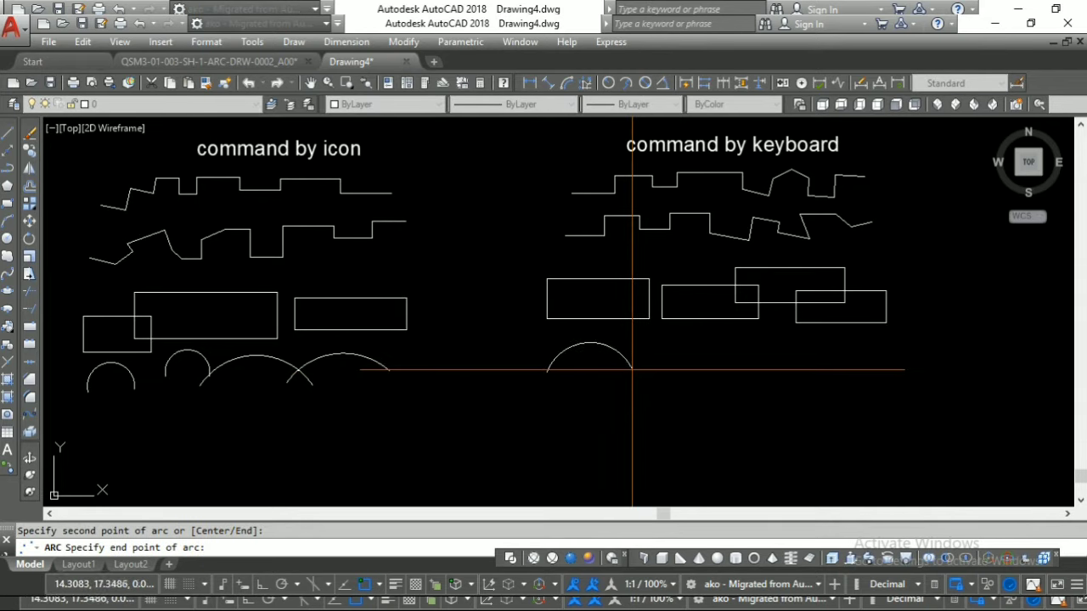
pyautogui.click(631, 369)
pyautogui.press('Return')
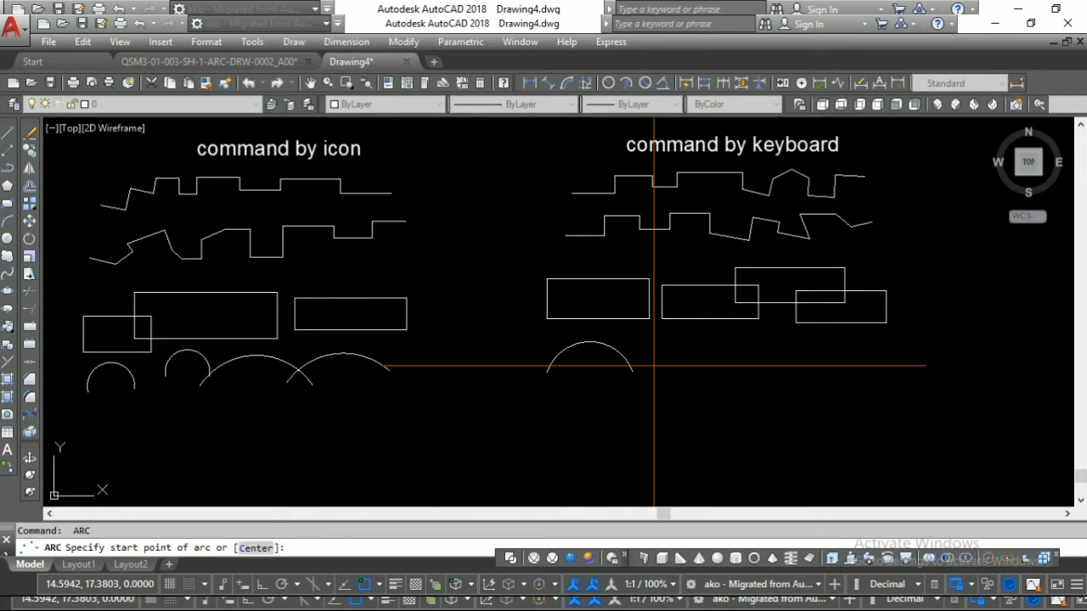
pyautogui.click(608, 366)
pyautogui.click(698, 354)
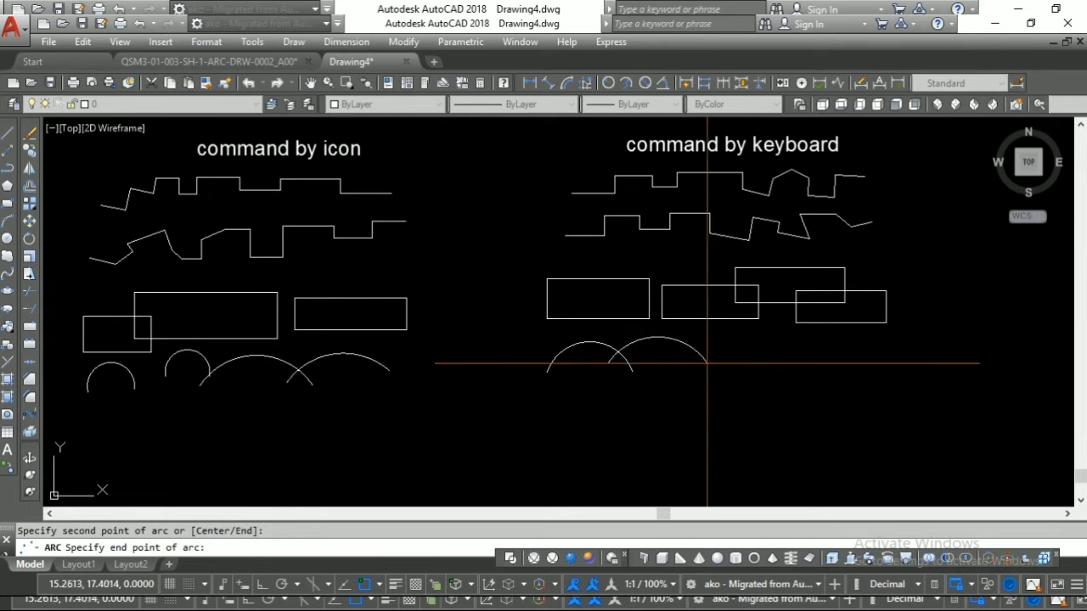
pyautogui.click(709, 368)
# Draw two more three-point arcs continuing the keyboard-side row to the right, each crossing the previous one, the last more rounded
pyautogui.press('Return')
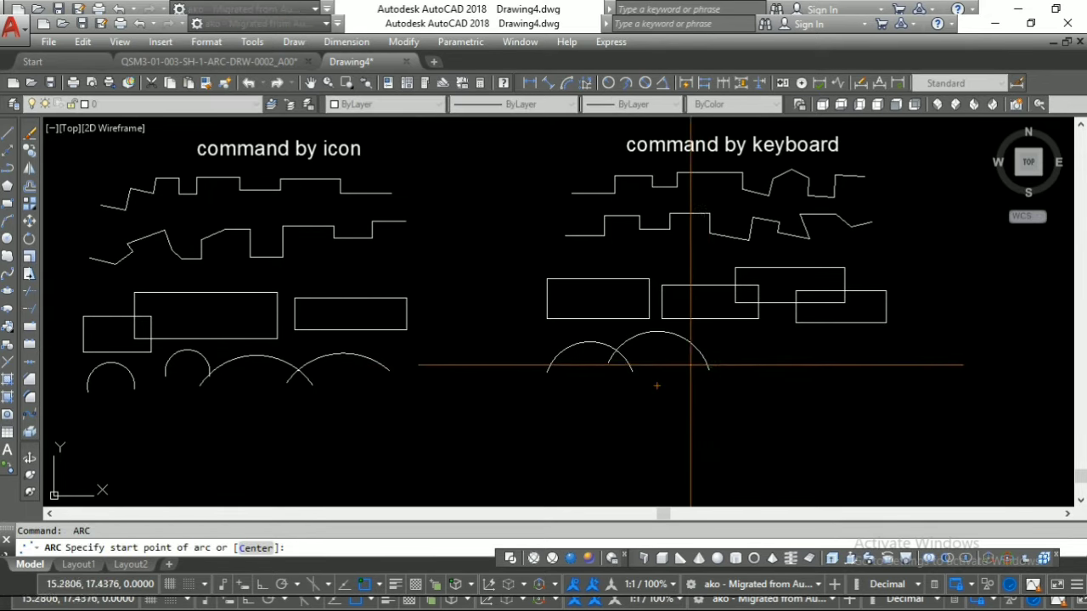
pyautogui.click(682, 368)
pyautogui.click(773, 350)
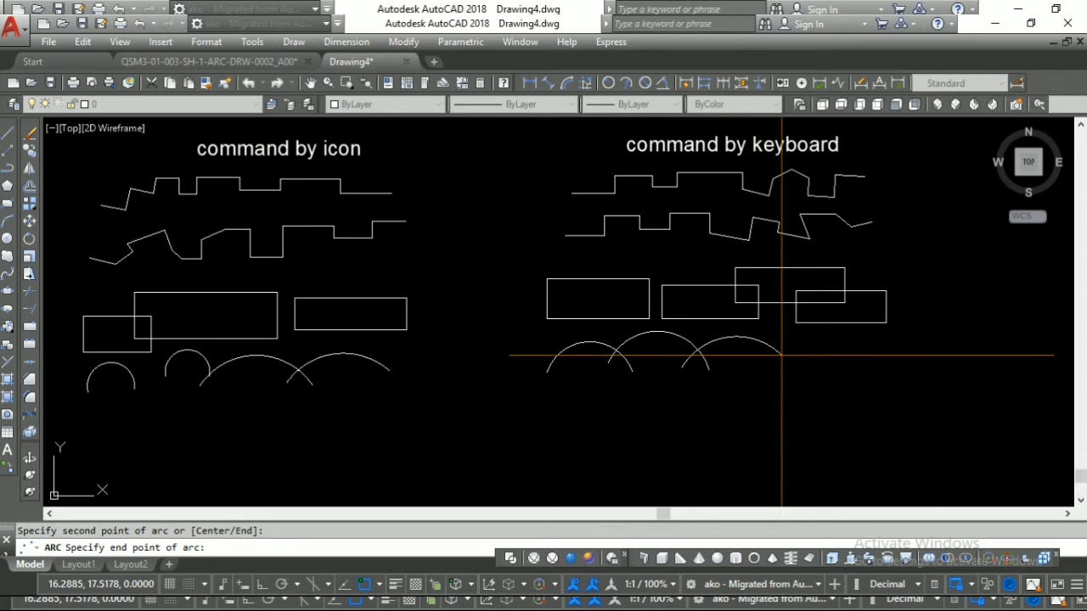
pyautogui.click(781, 356)
pyautogui.press('Return')
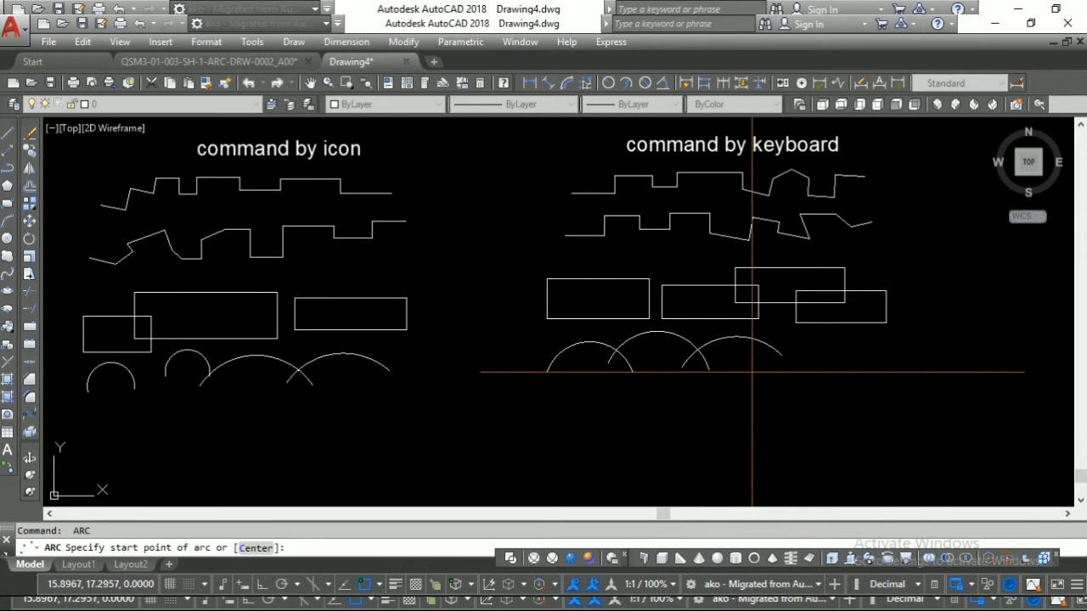
pyautogui.click(753, 371)
pyautogui.click(831, 378)
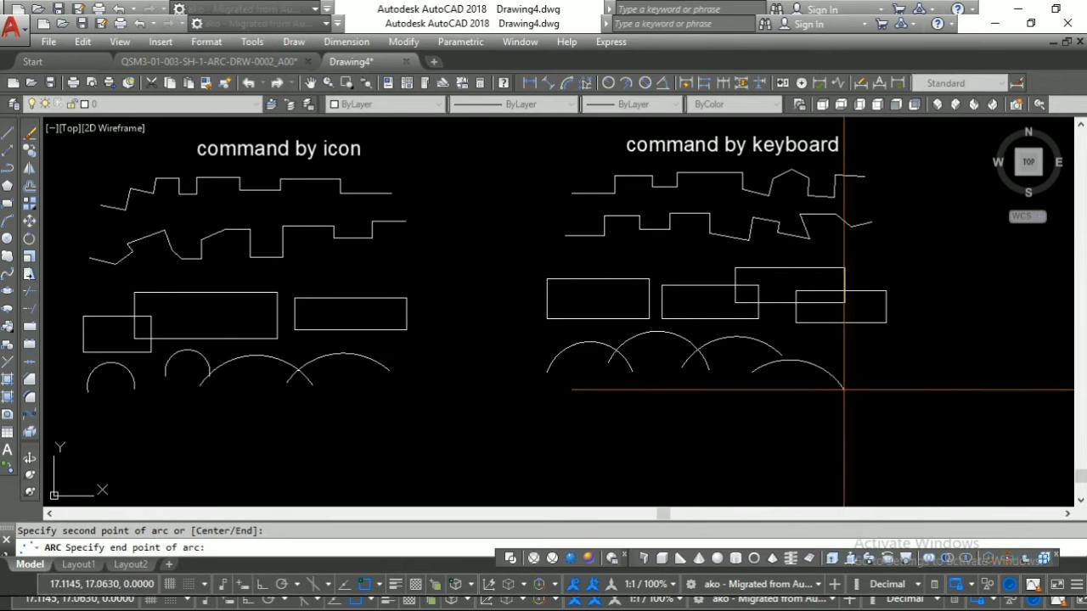
pyautogui.click(831, 391)
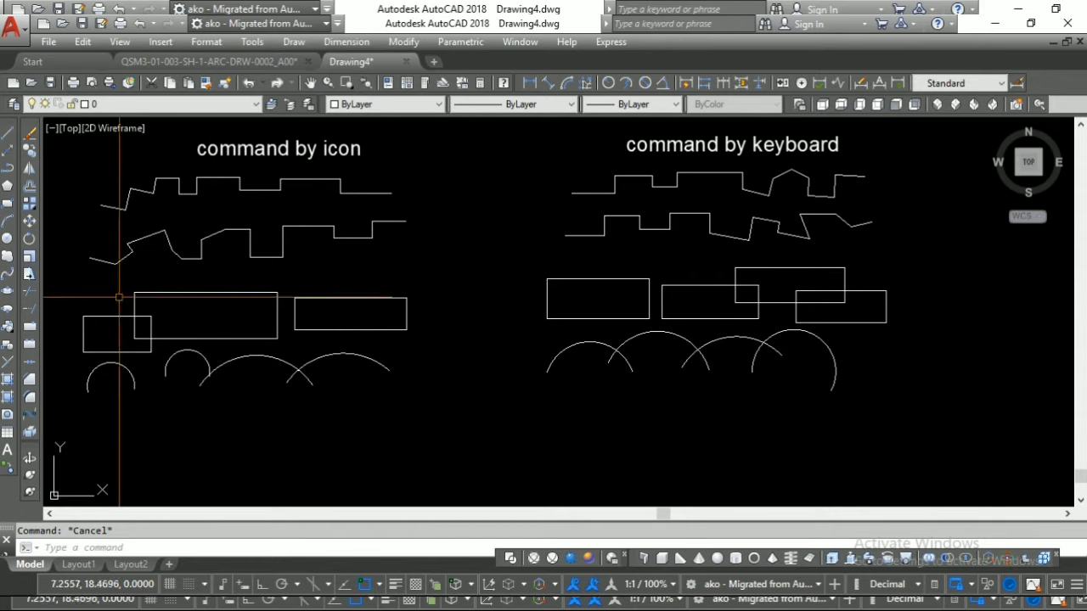
# Draw two circles side by side below the icon-side arcs, with radii of about 0.31 and 0.34
pyautogui.click(7, 240)
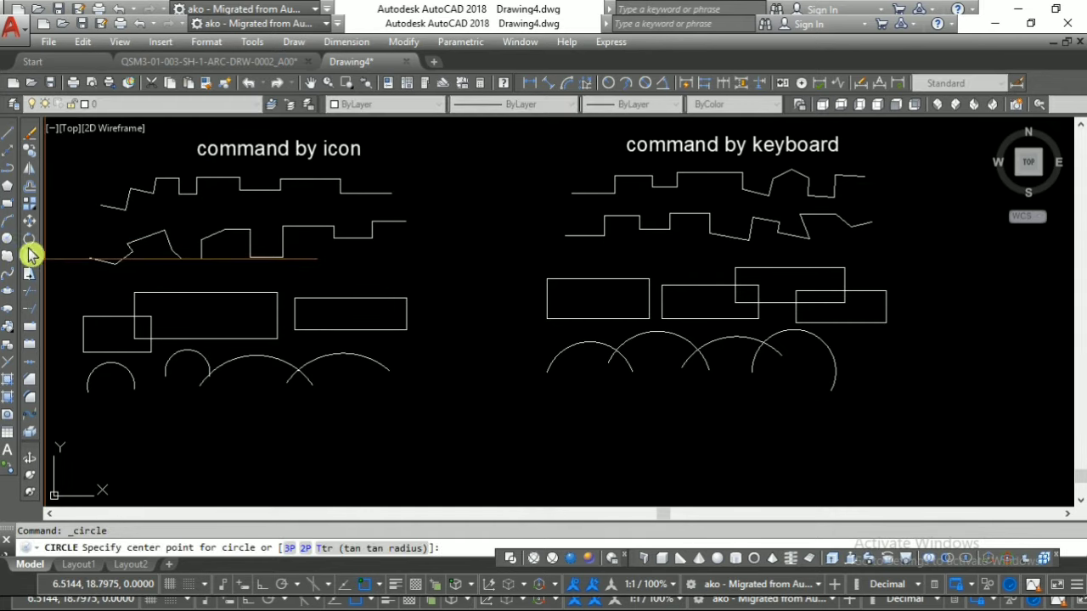
pyautogui.click(102, 437)
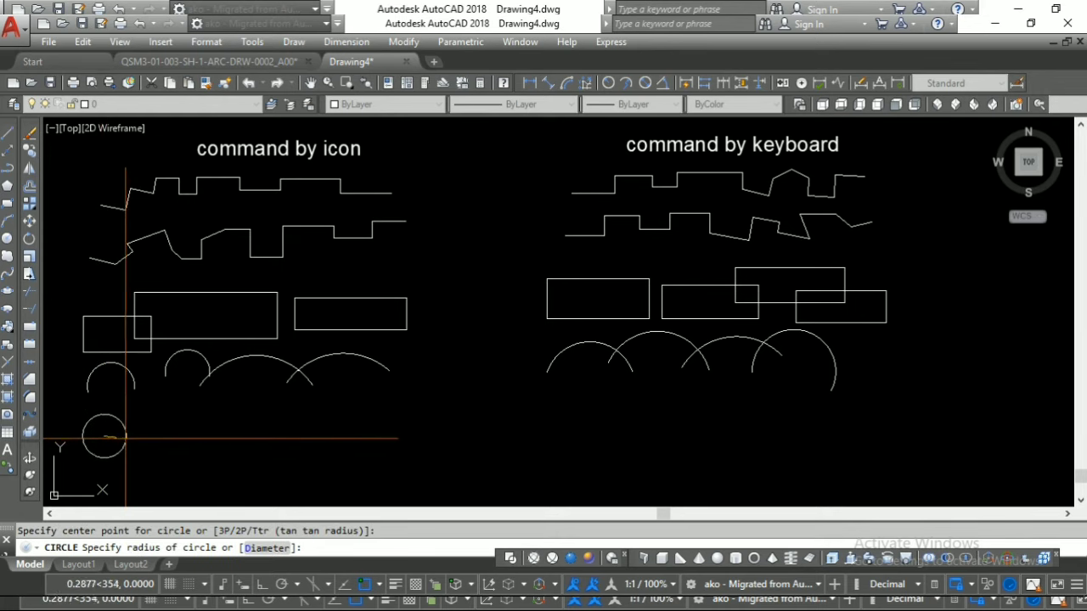
pyautogui.click(128, 437)
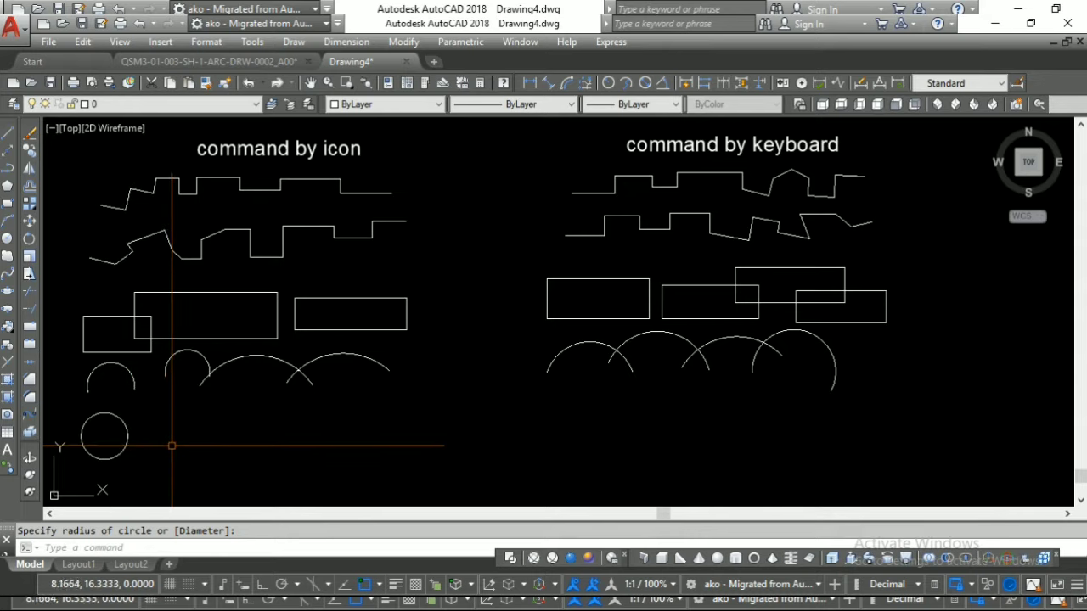
pyautogui.rightClick(166, 427)
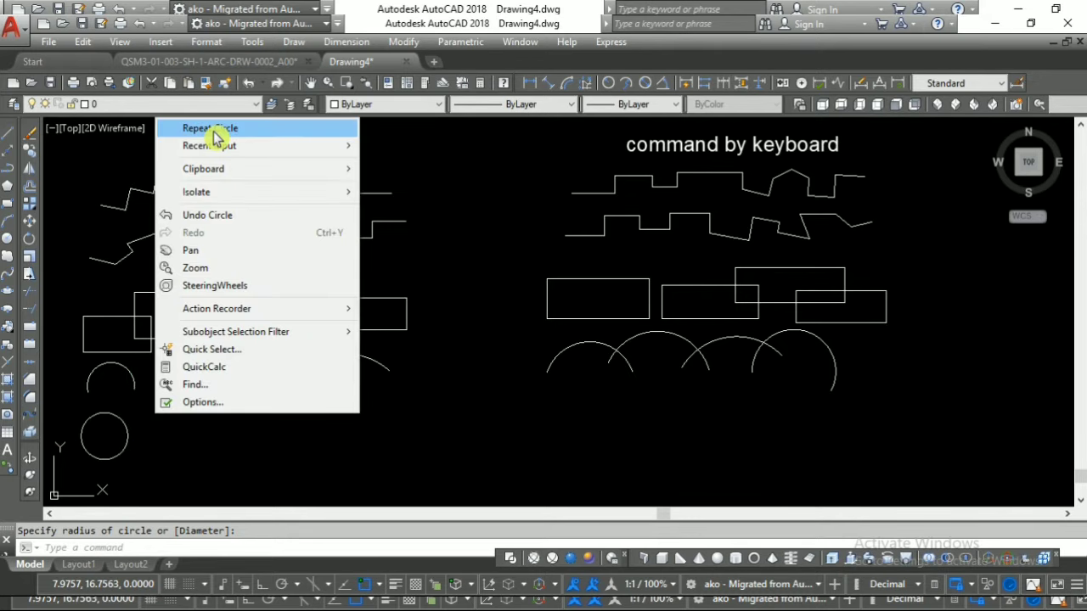
pyautogui.click(214, 129)
pyautogui.click(154, 427)
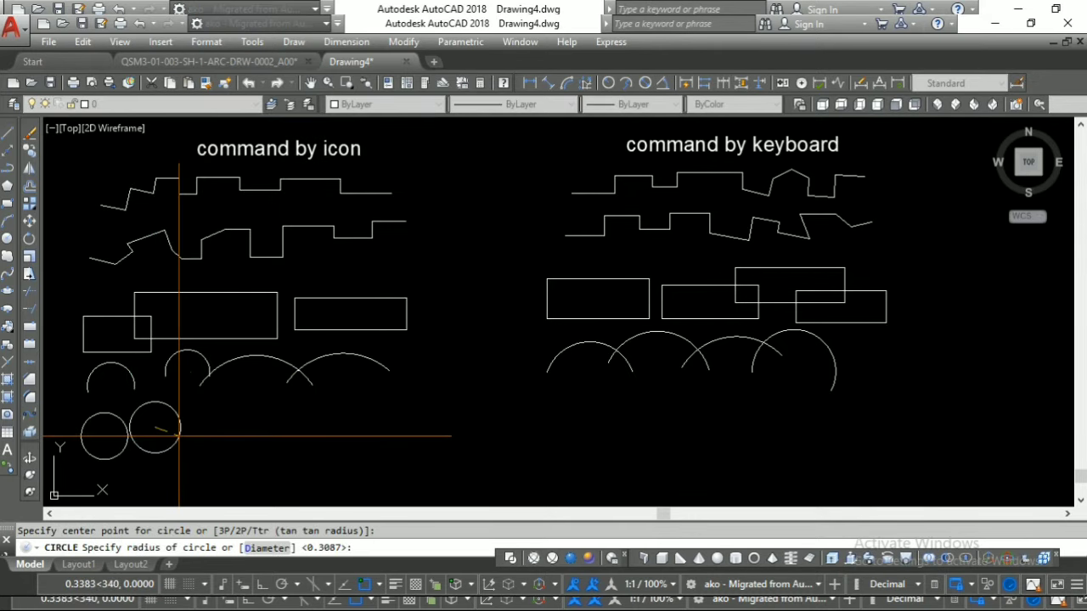
pyautogui.click(178, 437)
# Draw a third icon-side circle with a radius of about 0.46 just right of the first two
pyautogui.click(8, 241)
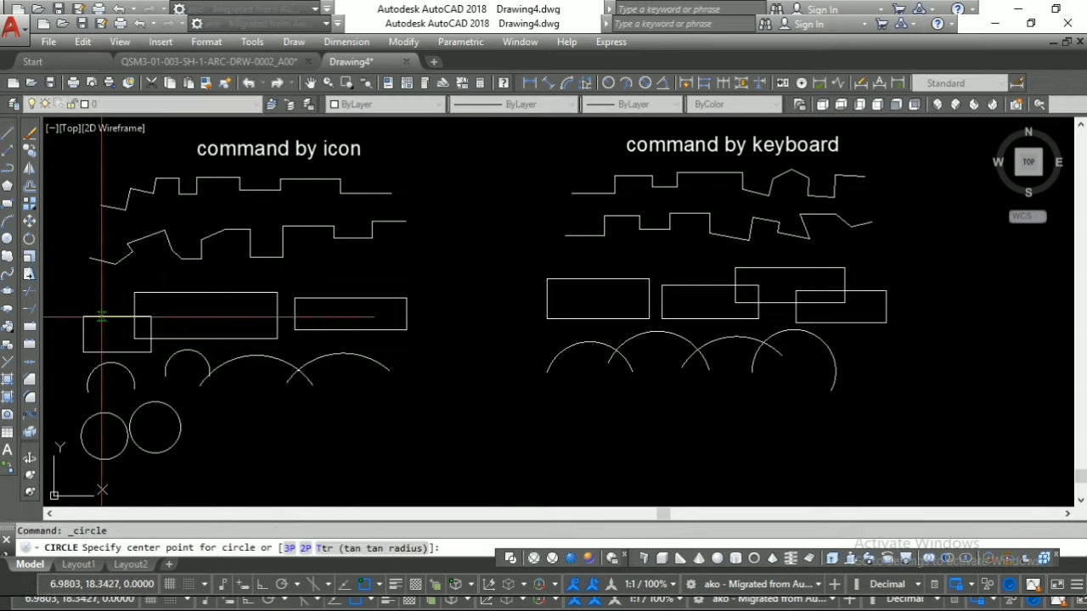
pyautogui.click(218, 427)
pyautogui.click(253, 427)
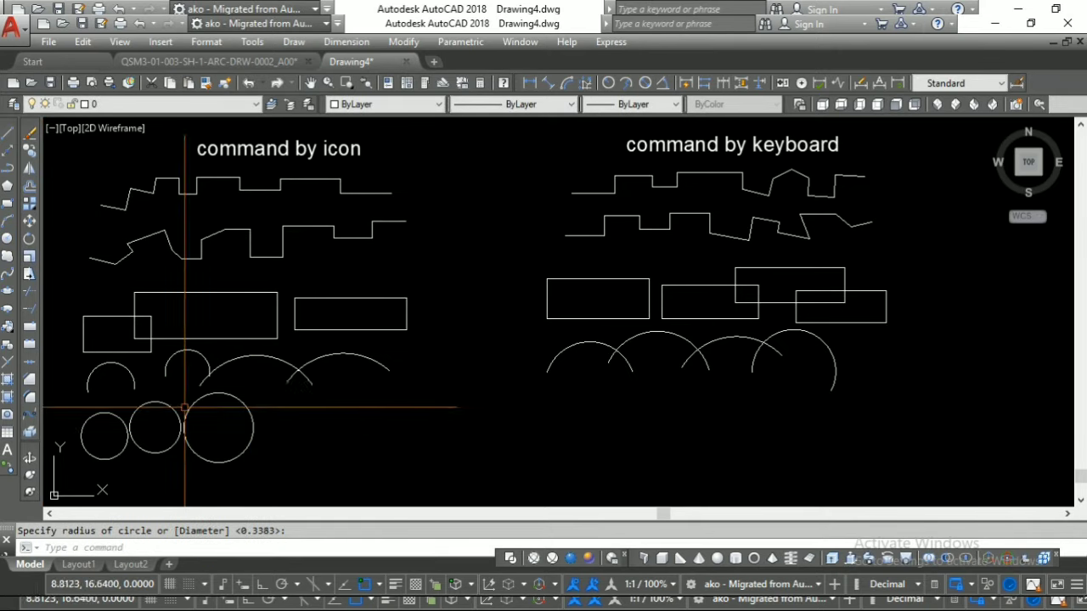
pyautogui.click(8, 221)
pyautogui.click(303, 431)
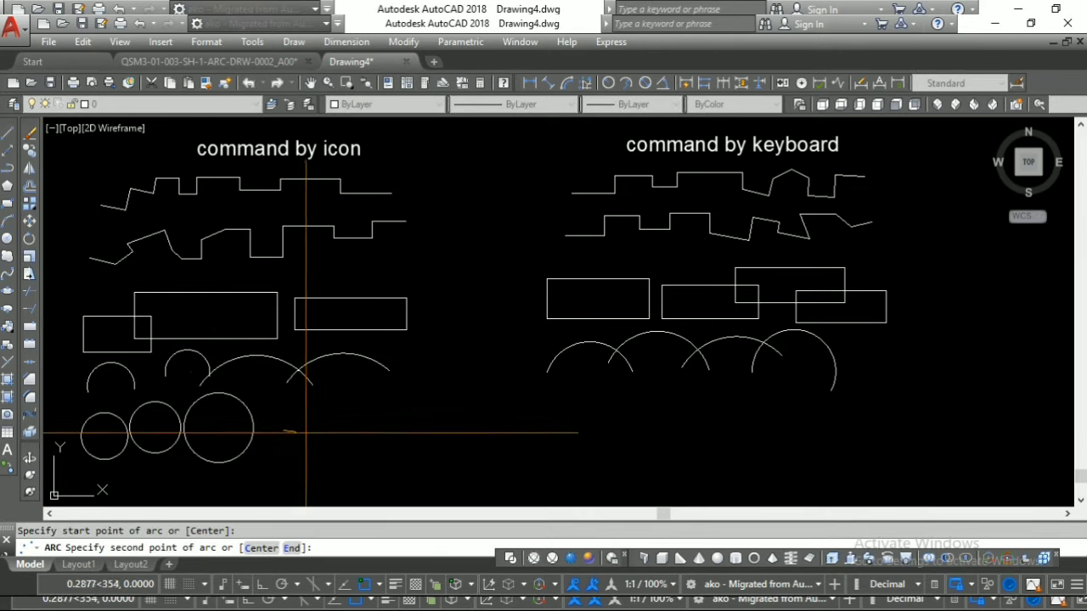
pyautogui.press('Escape')
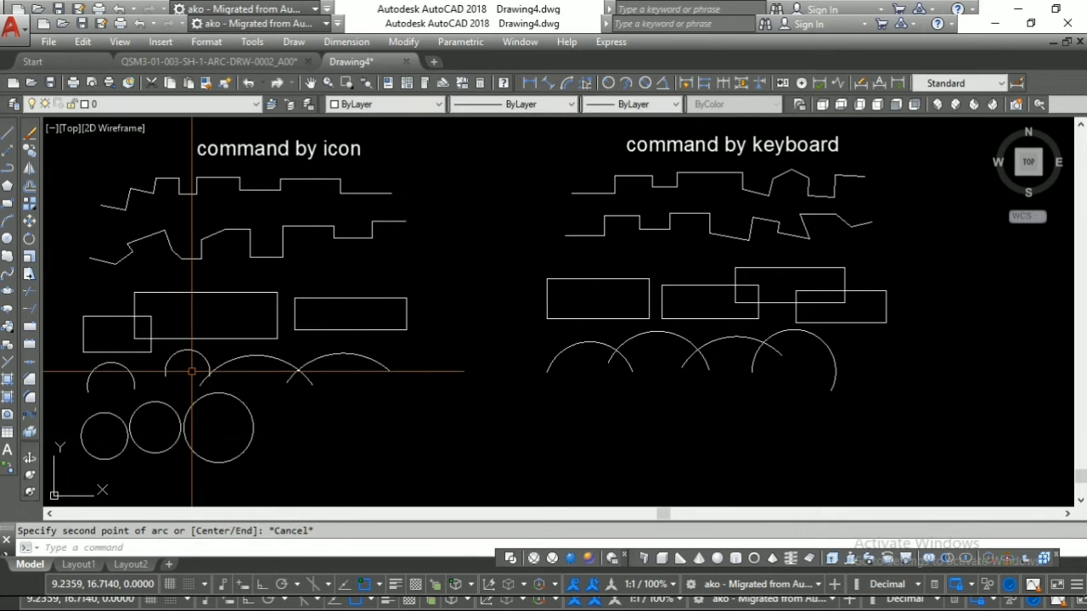
# Draw two more icon-side circles with radii of about 0.49 and 0.60, the first overlapping the third circle's right edge
pyautogui.click(9, 240)
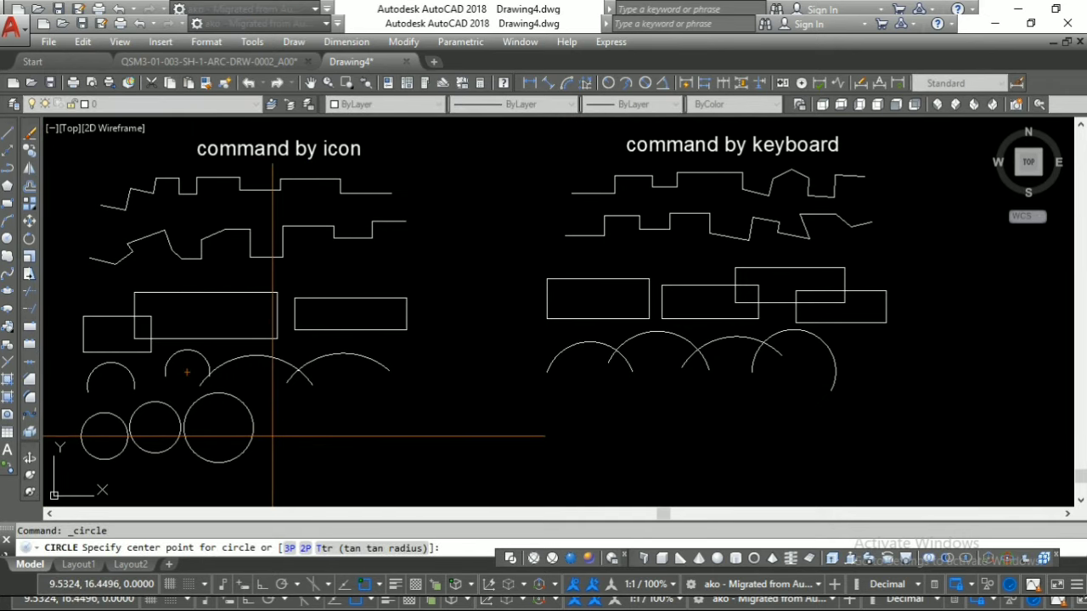
pyautogui.click(273, 435)
pyautogui.click(310, 435)
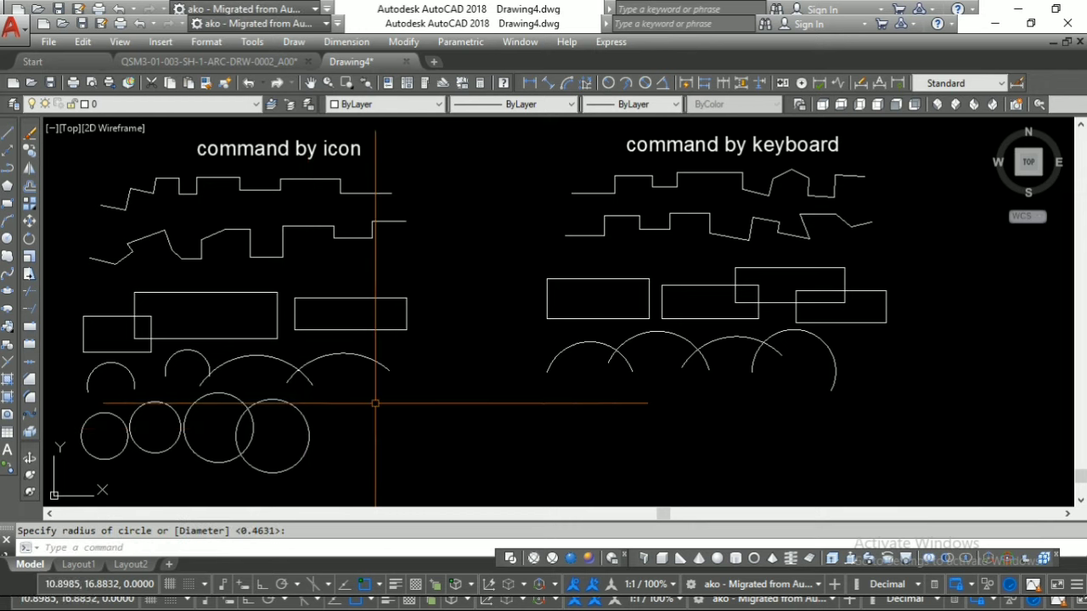
pyautogui.click(9, 240)
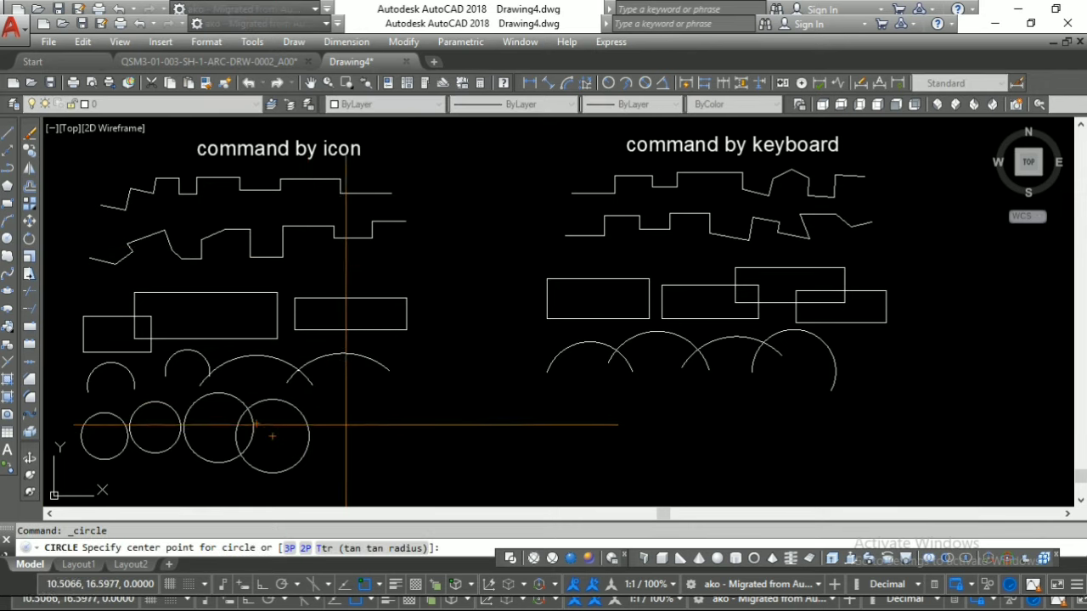
pyautogui.click(349, 434)
pyautogui.click(395, 422)
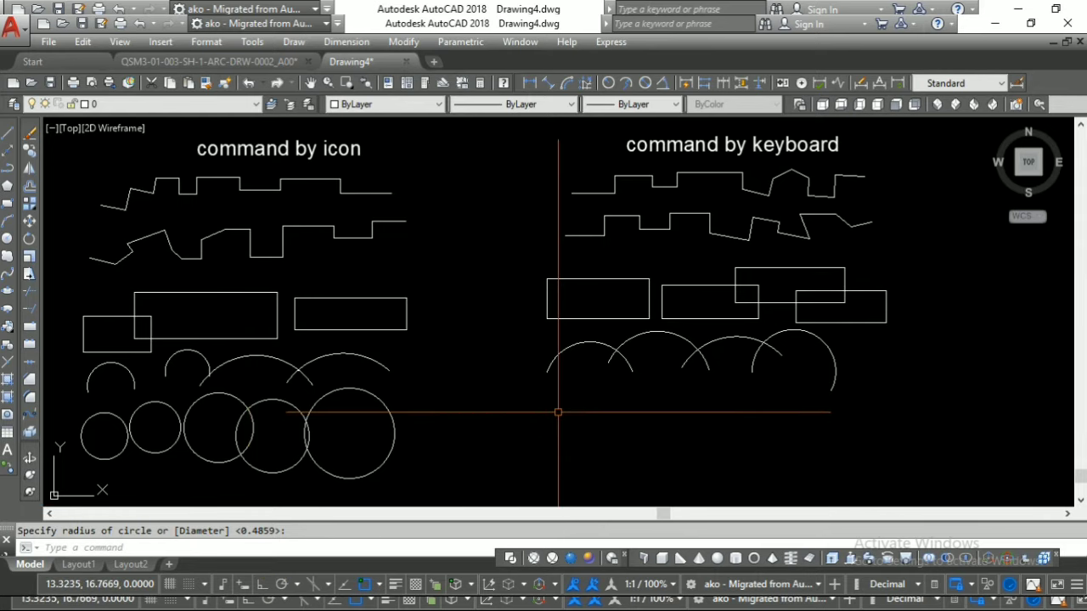
# Start the Circle command with C and draw a large circle and a smaller one touching its right edge below the keyboard-side arcs
pyautogui.press('Return')
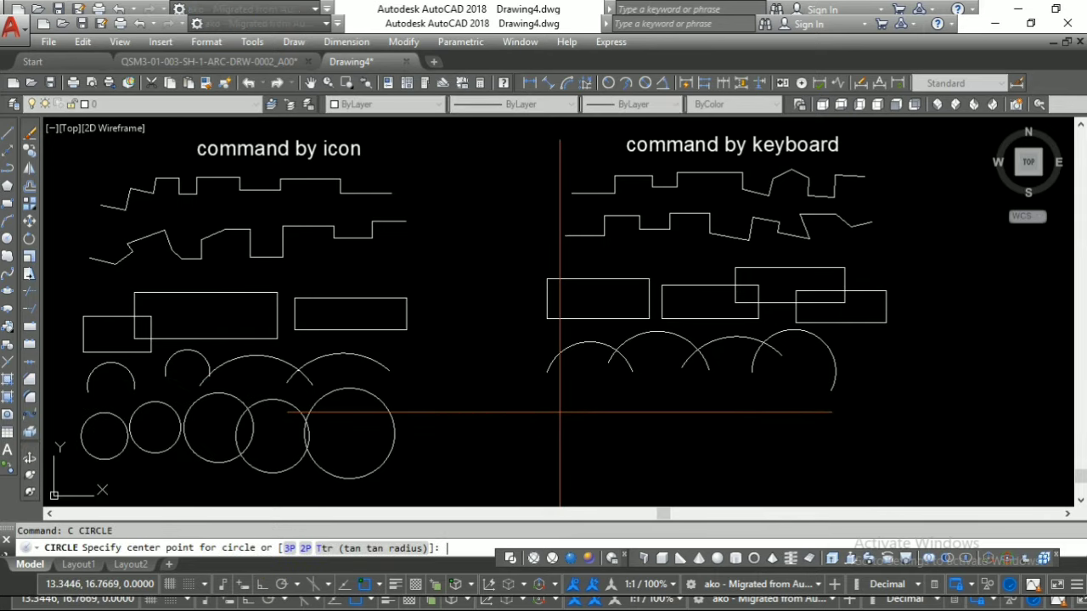
pyautogui.click(565, 423)
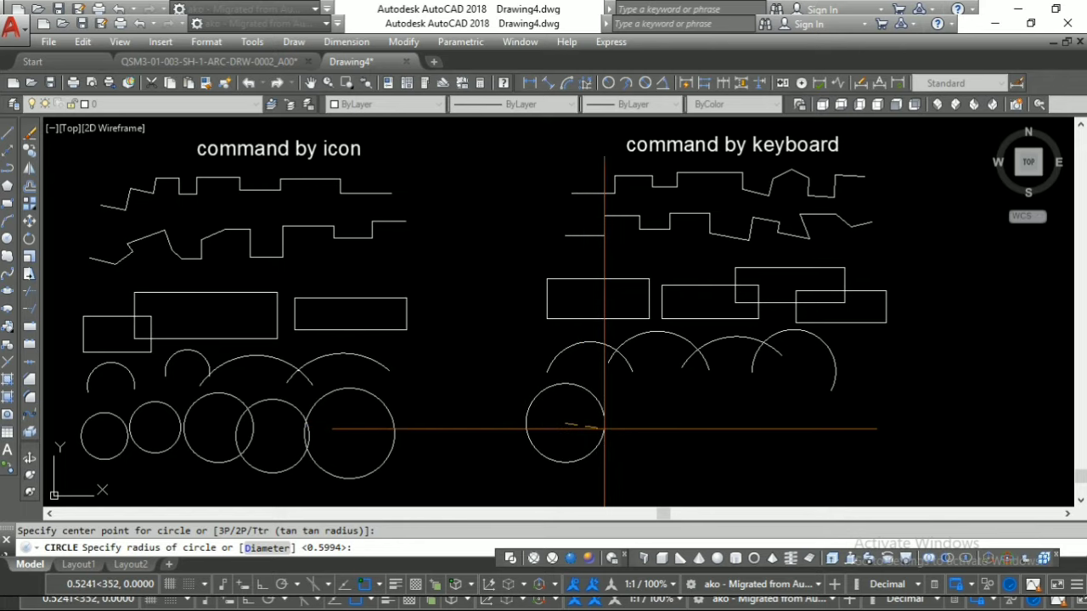
pyautogui.click(605, 429)
pyautogui.press('Return')
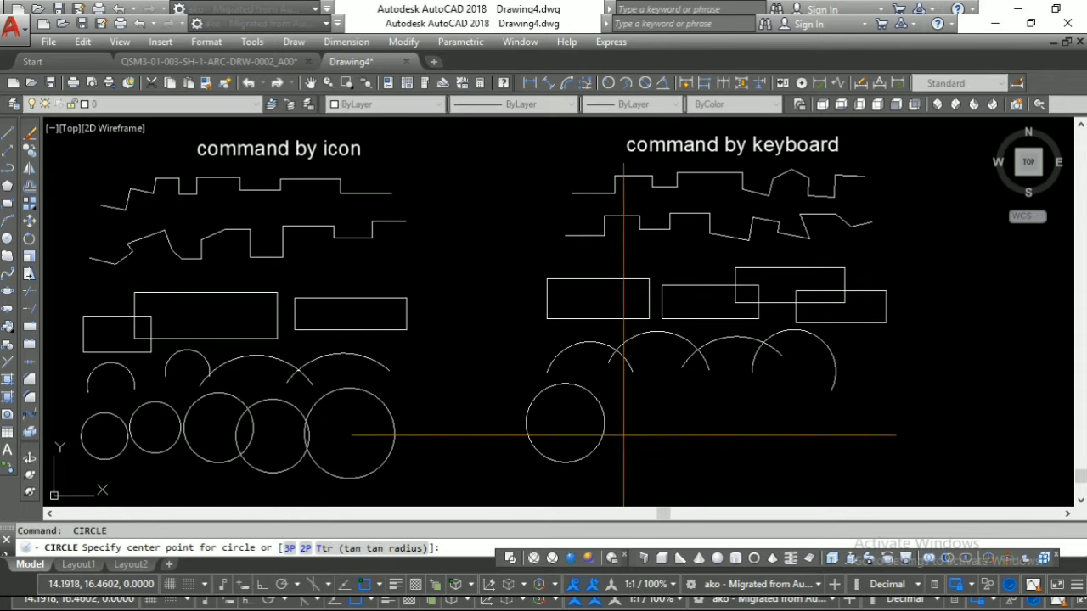
pyautogui.click(624, 434)
pyautogui.click(647, 433)
# Draw two more keyboard-side circles with radii of about 0.36 and 0.35, the second to the upper right of the first
pyautogui.press('Return')
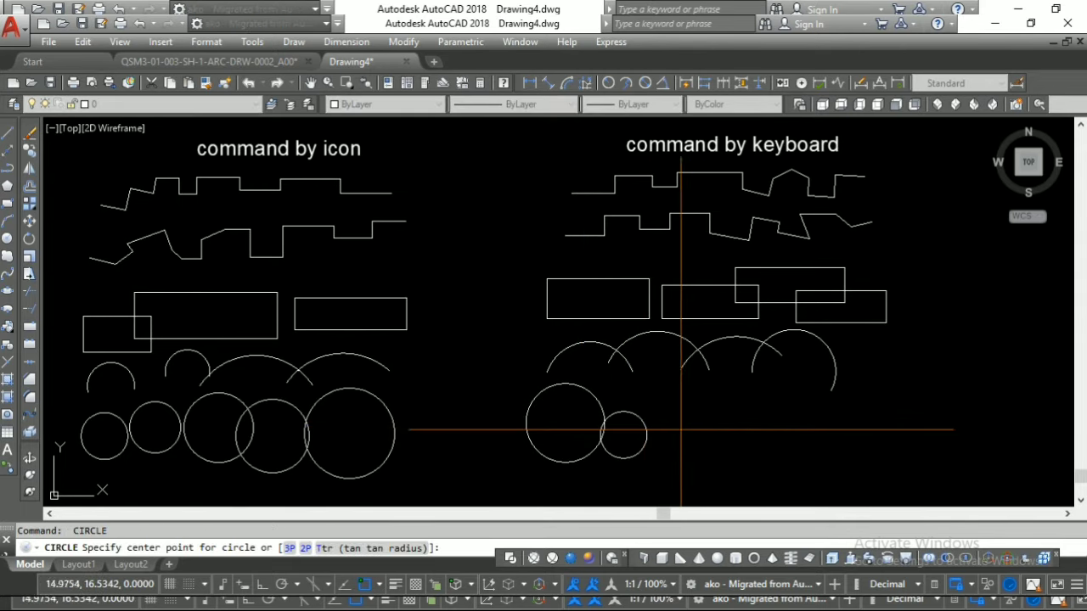
pyautogui.click(677, 429)
pyautogui.click(703, 428)
pyautogui.press('Return')
pyautogui.click(730, 402)
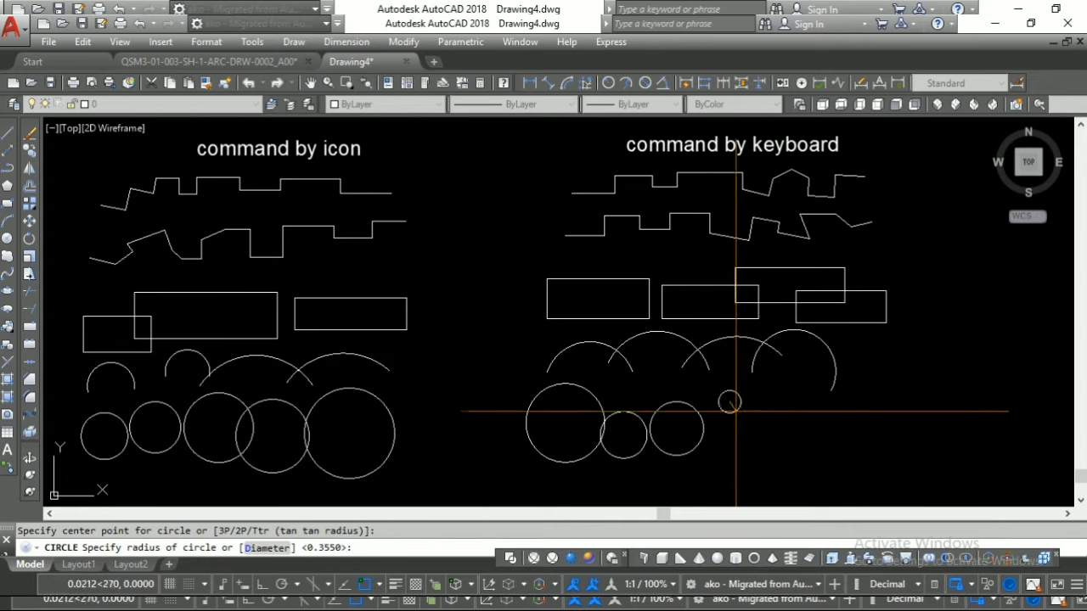
pyautogui.click(744, 423)
# Draw two keyboard-side circles of about 0.41 radius, one overlapping the upper circle from below and one to the right of both
pyautogui.press('Return')
pyautogui.click(734, 442)
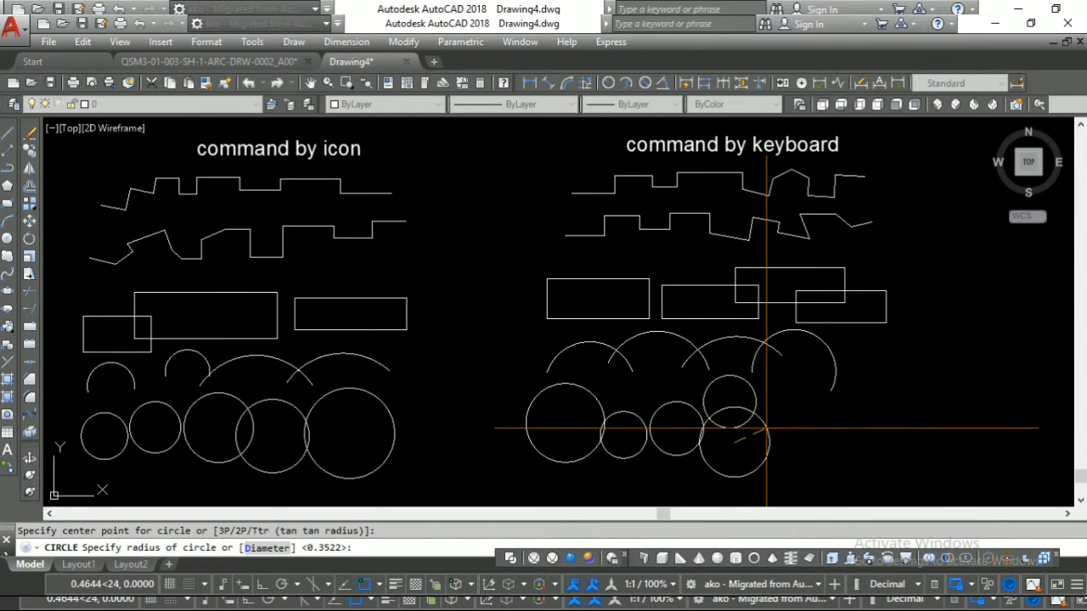
pyautogui.click(763, 430)
pyautogui.press('Return')
pyautogui.click(782, 417)
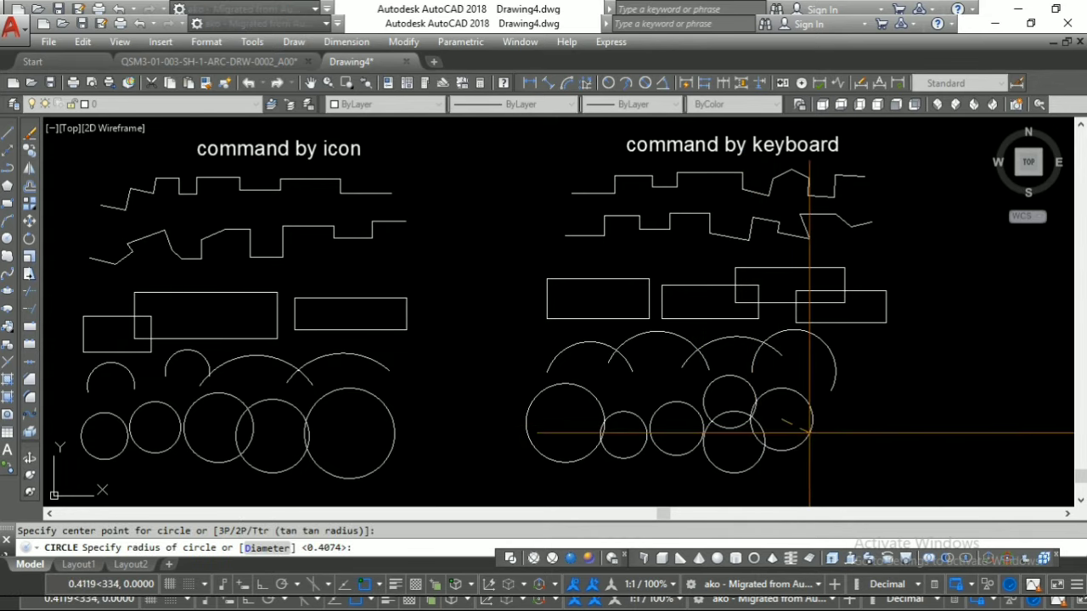
pyautogui.click(812, 423)
# Draw a last keyboard-side circle at the right end of the circle row
pyautogui.press('Return')
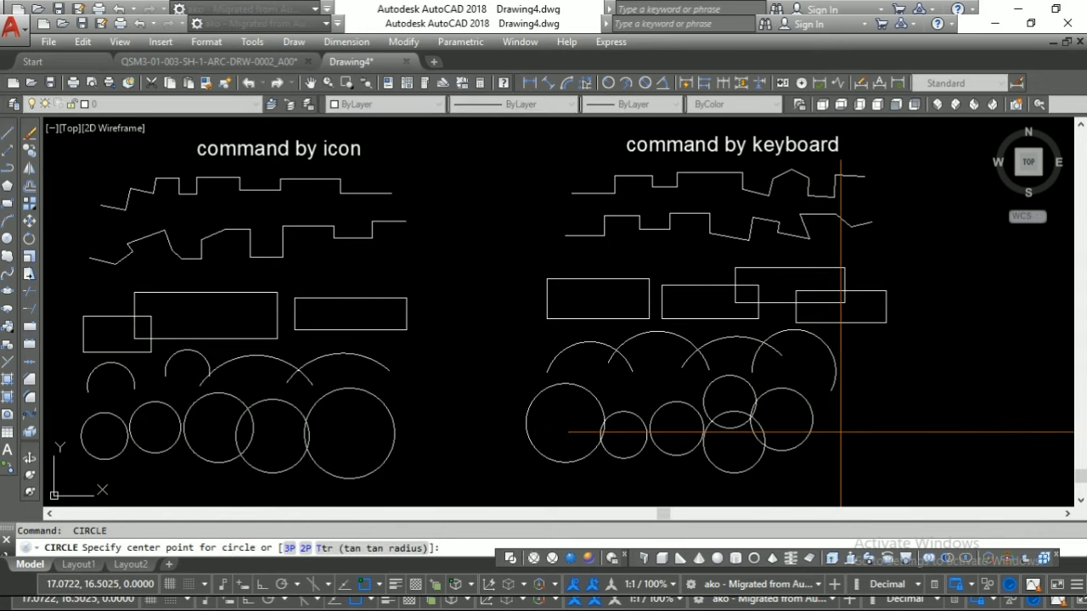
pyautogui.click(841, 432)
pyautogui.click(870, 433)
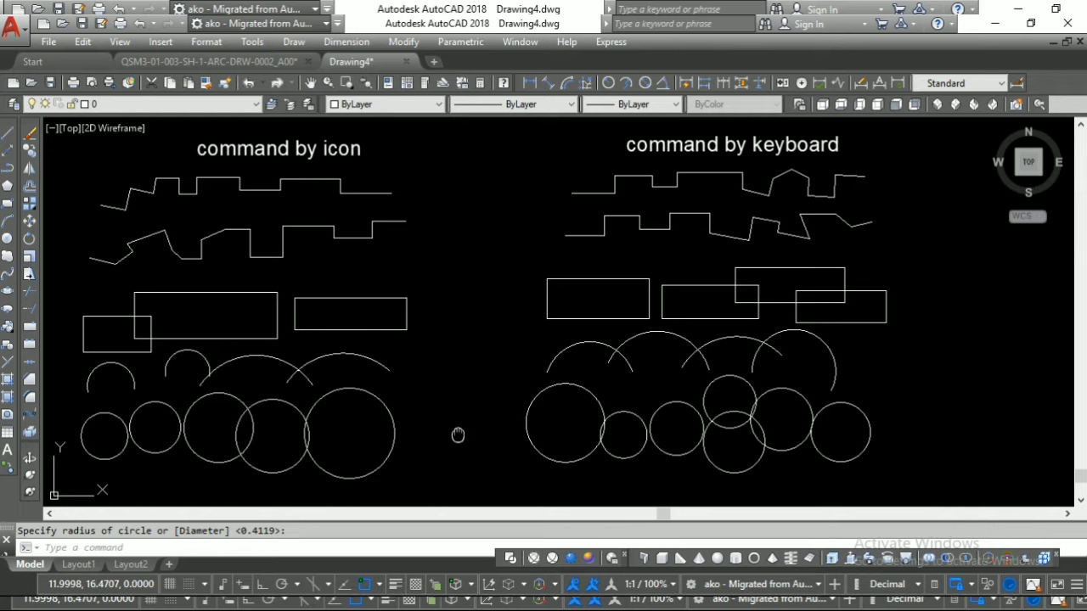
pyautogui.moveTo(458, 434); pyautogui.dragTo(478, 325, button='middle')
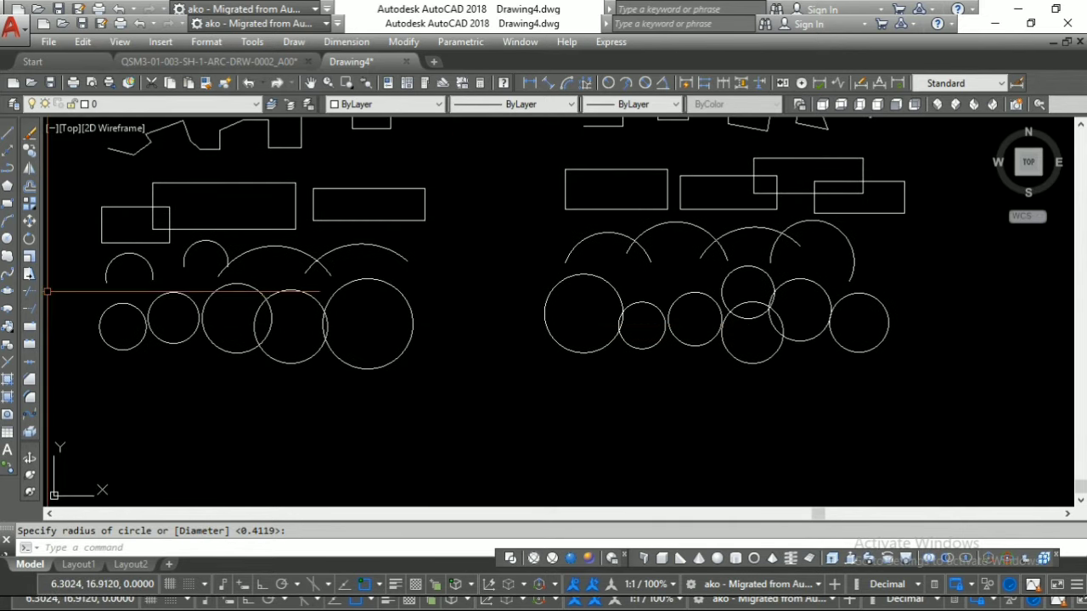
# Draw a flat horizontal ellipse with the Ellipse command below the first circle on the icon side
pyautogui.click(9, 295)
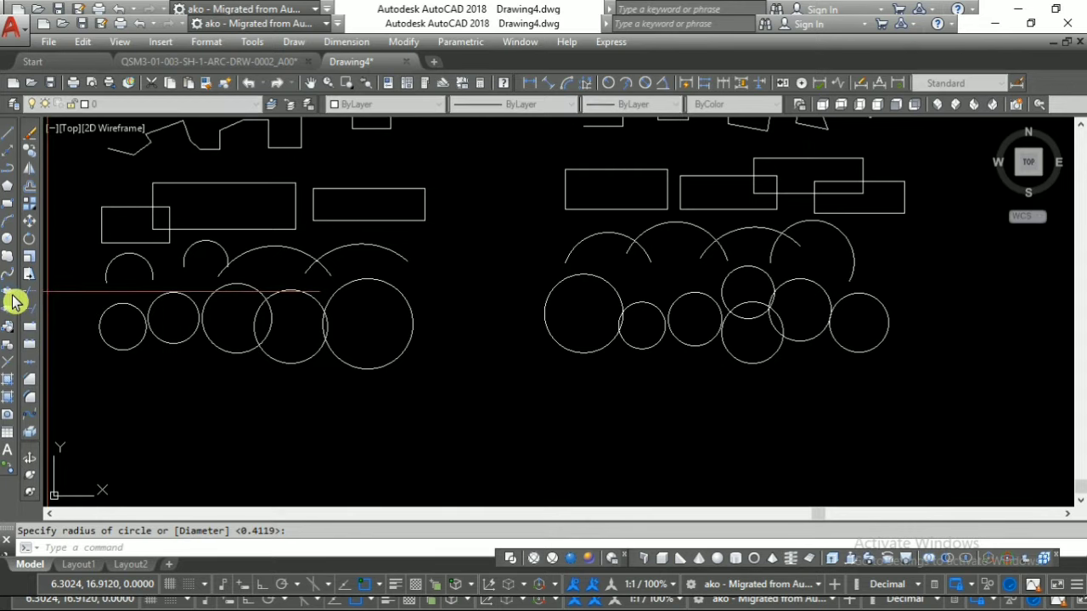
pyautogui.click(91, 393)
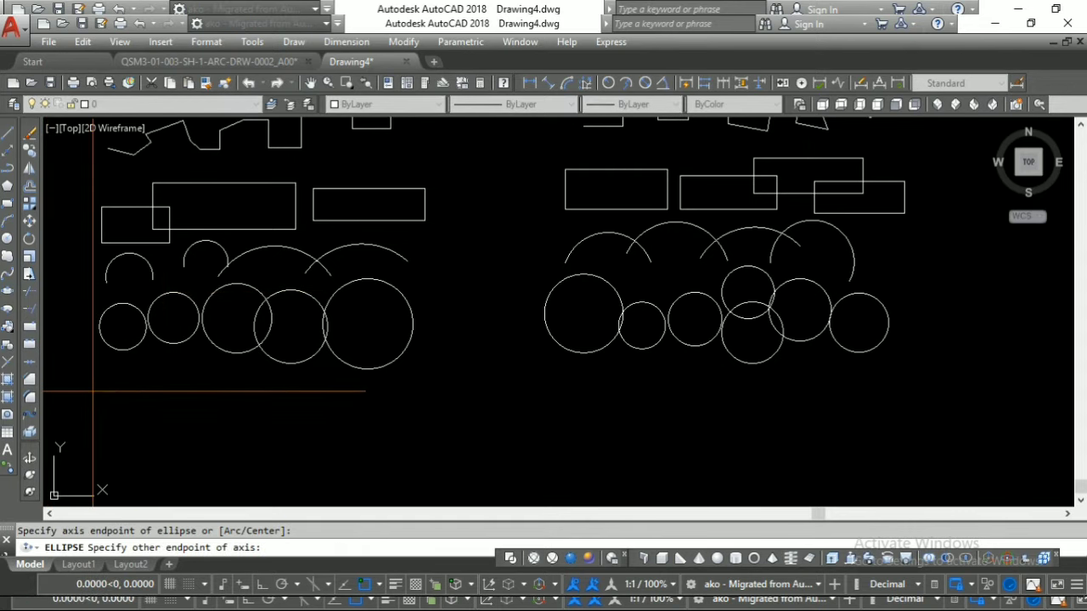
pyautogui.click(157, 390)
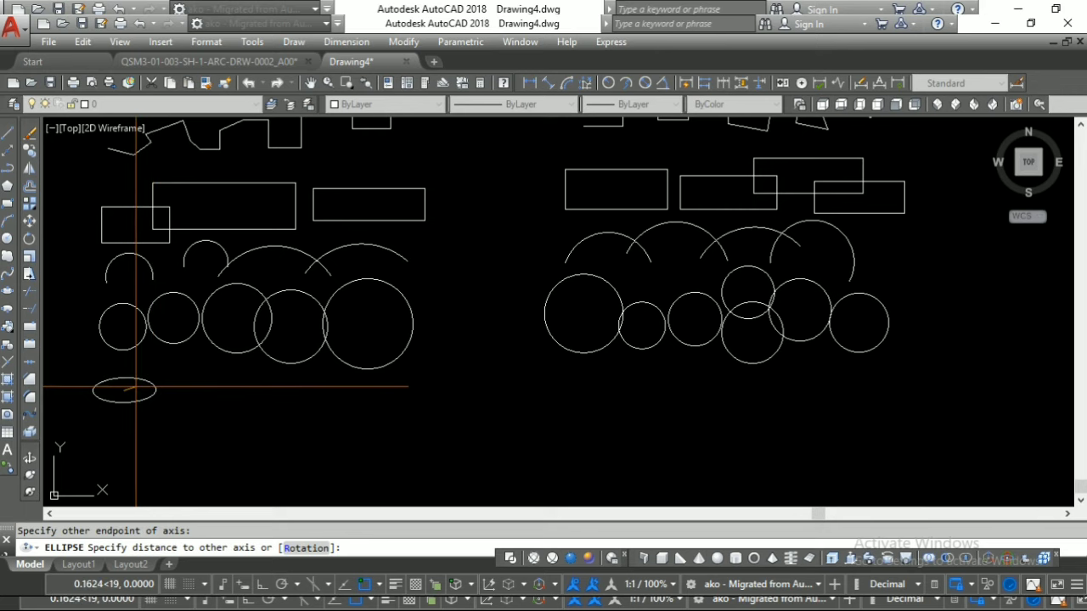
pyautogui.click(136, 387)
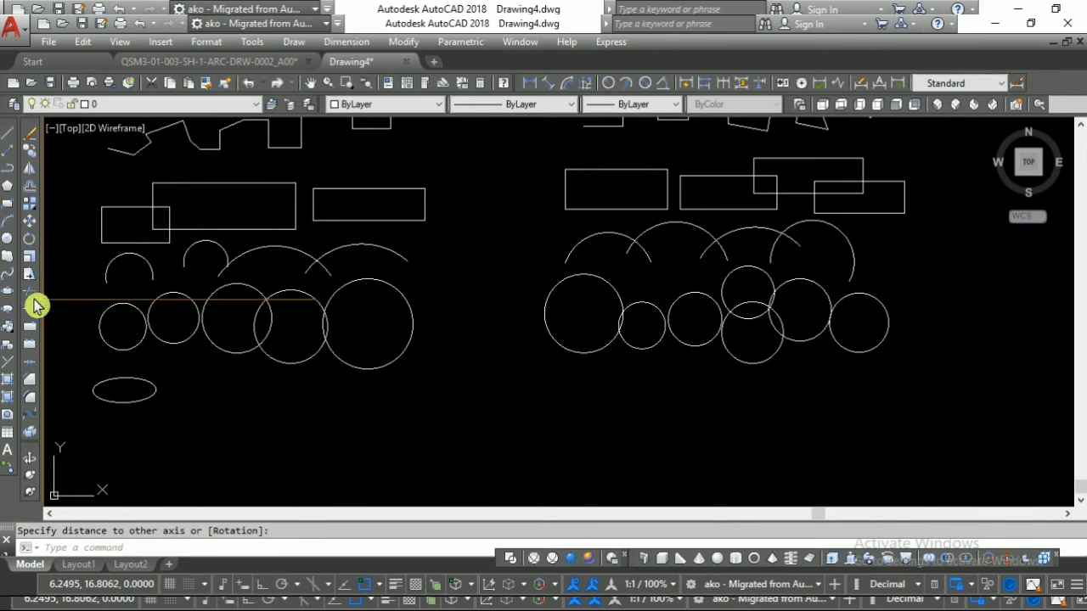
# Turn Ortho on and draw a flat ellipse with an axis of about 0.57, plus a small upright ellipse beside it
pyautogui.click(13, 296)
pyautogui.press('F8')
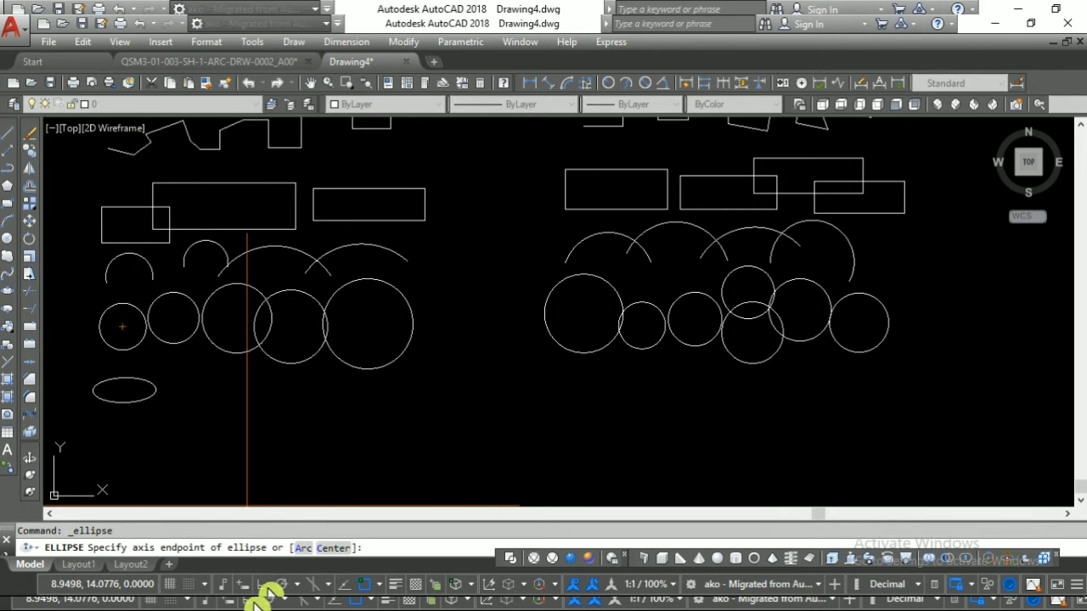
pyautogui.click(183, 394)
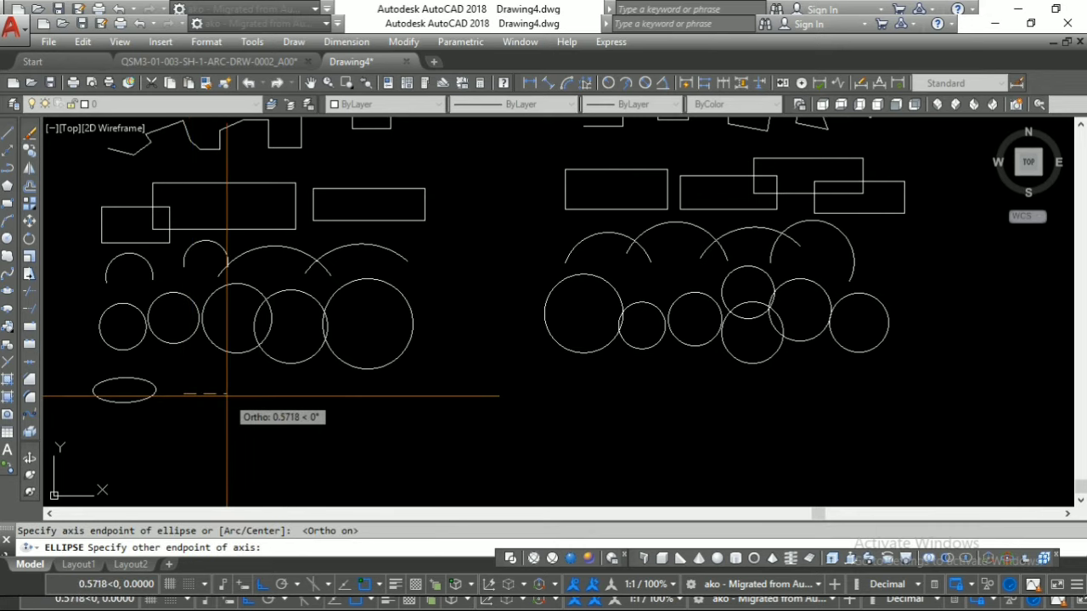
pyautogui.click(227, 393)
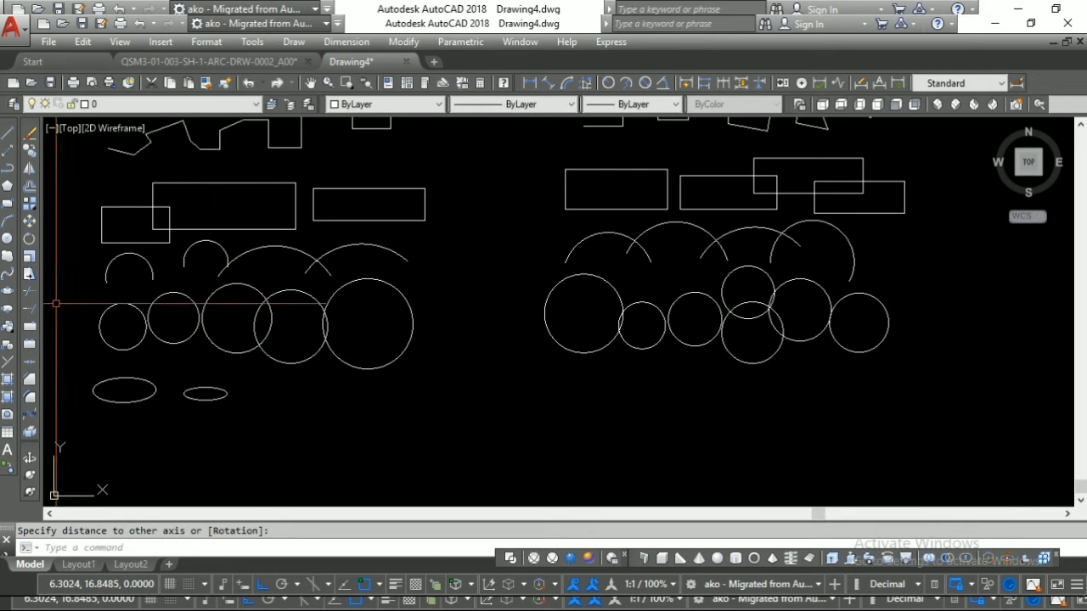
pyautogui.click(8, 293)
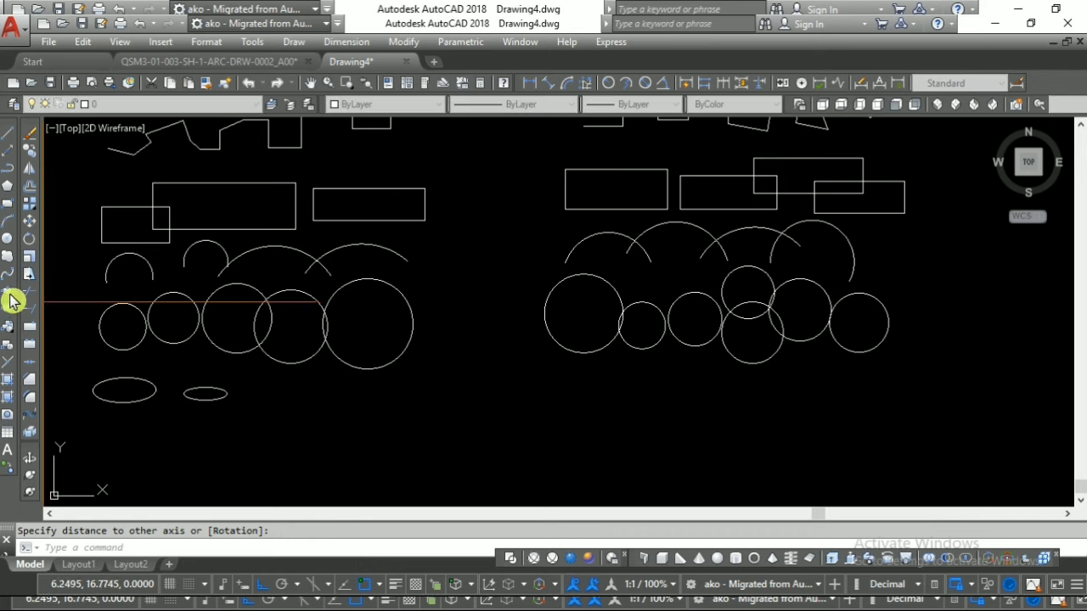
pyautogui.click(260, 382)
pyautogui.click(268, 406)
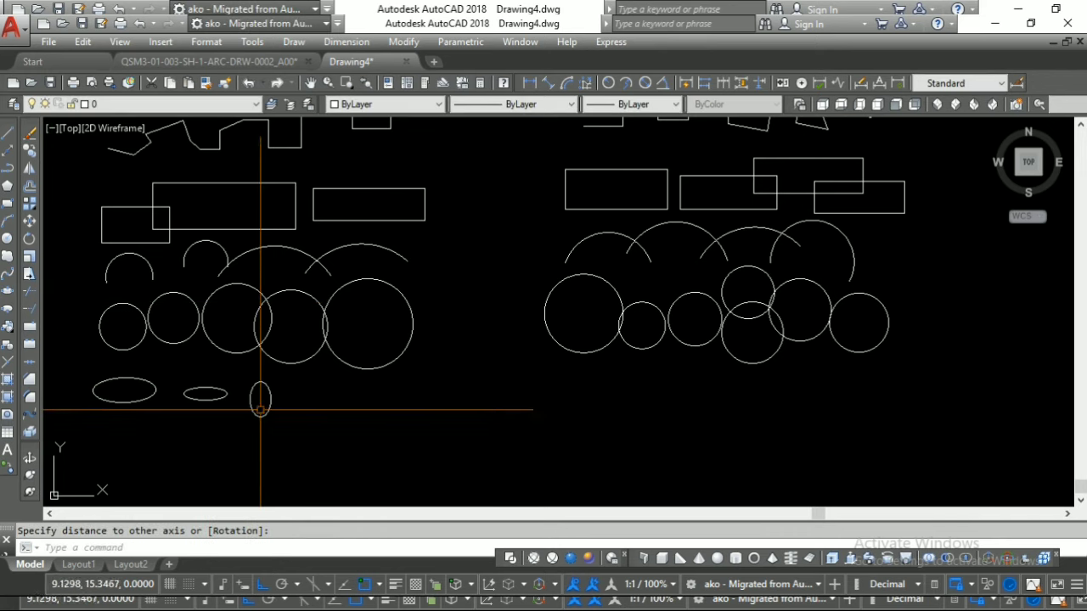
# Repeat the Ellipse command to add two horizontal ellipses at the right end of the icon-side ellipse row
pyautogui.rightClick(314, 394)
pyautogui.click(407, 121)
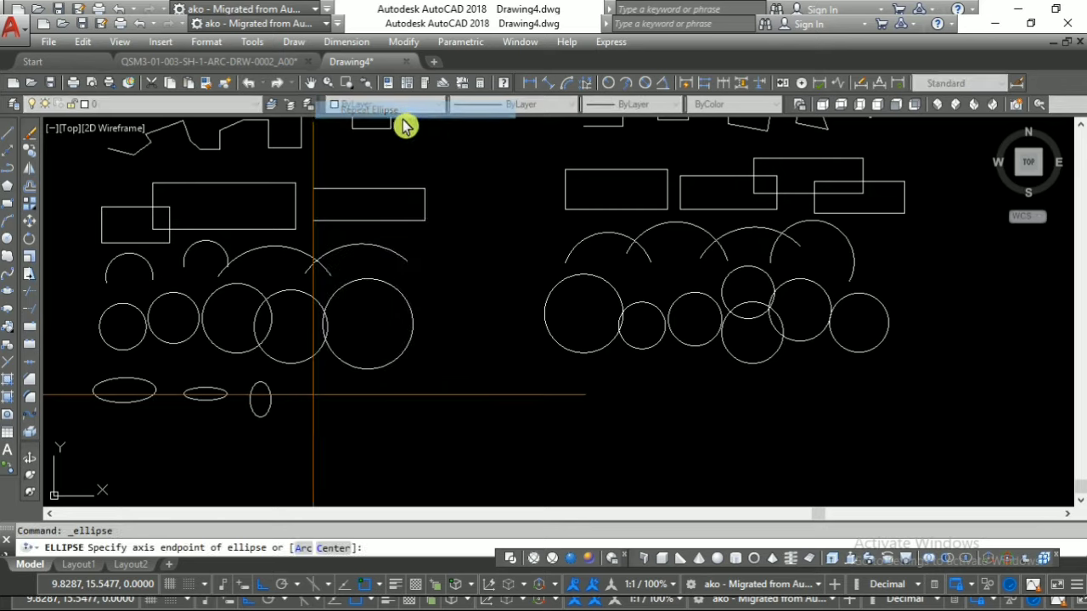
pyautogui.click(293, 396)
pyautogui.click(347, 395)
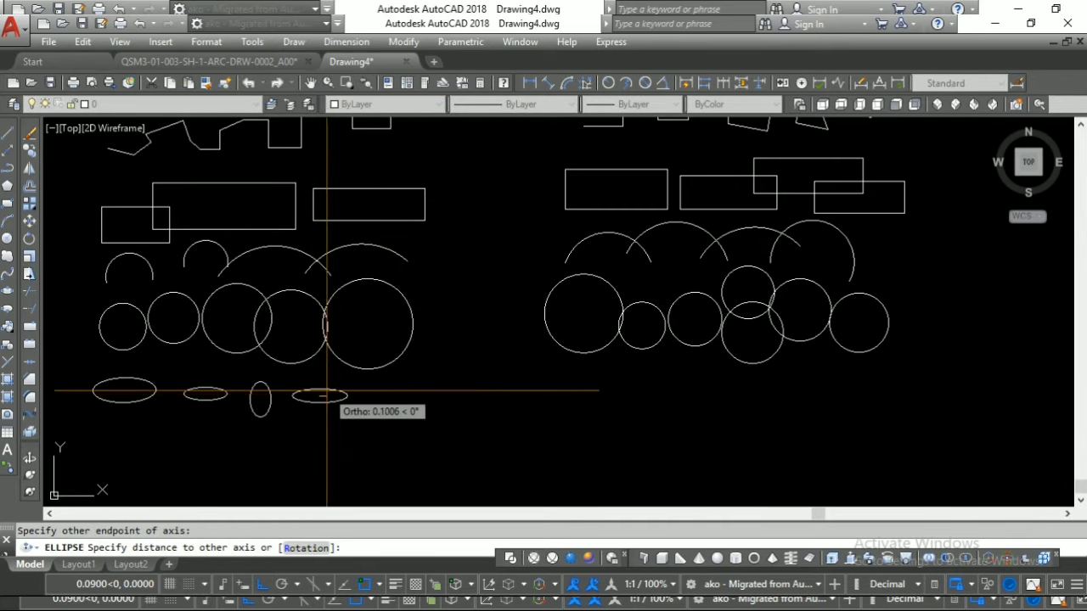
pyautogui.click(332, 391)
pyautogui.rightClick(381, 391)
pyautogui.click(444, 100)
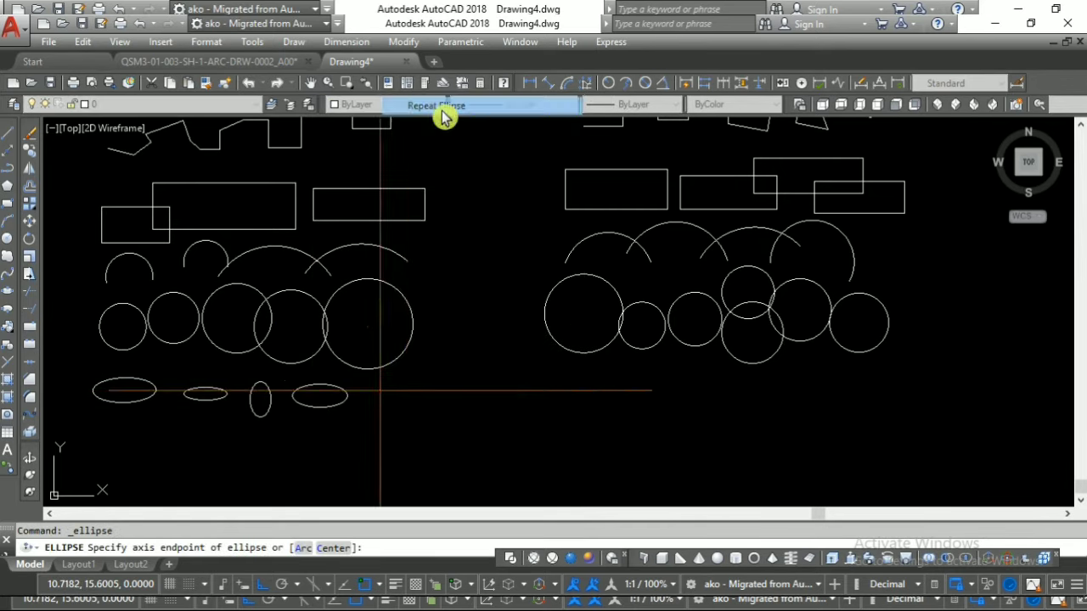
pyautogui.click(378, 393)
pyautogui.click(437, 393)
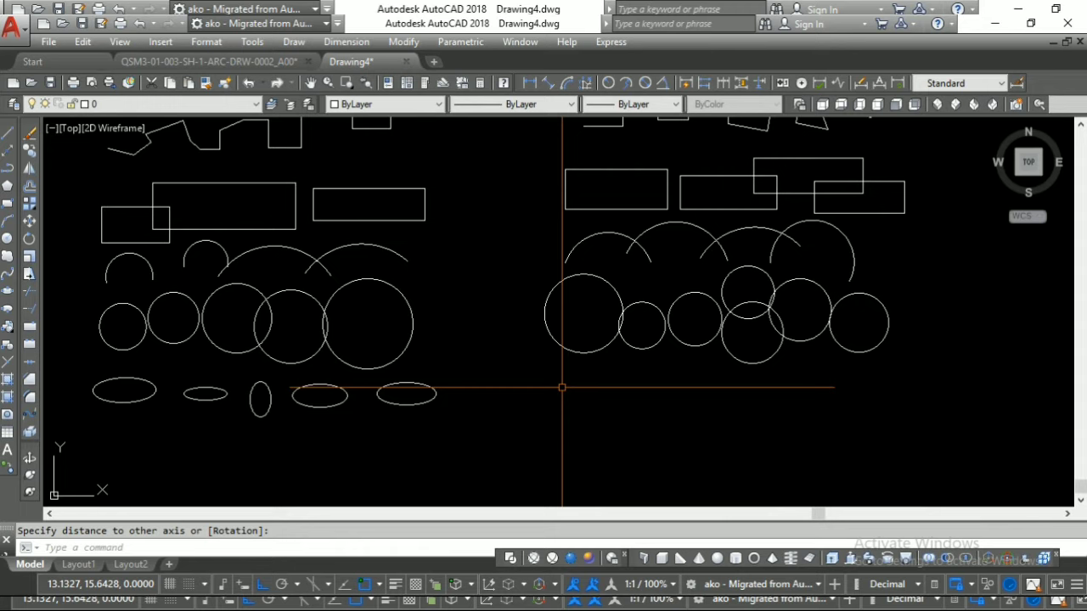
# Start the Ellipse command with EL and draw a horizontal ellipse below the large keyboard-side circle
pyautogui.write('l')
pyautogui.press('Return')
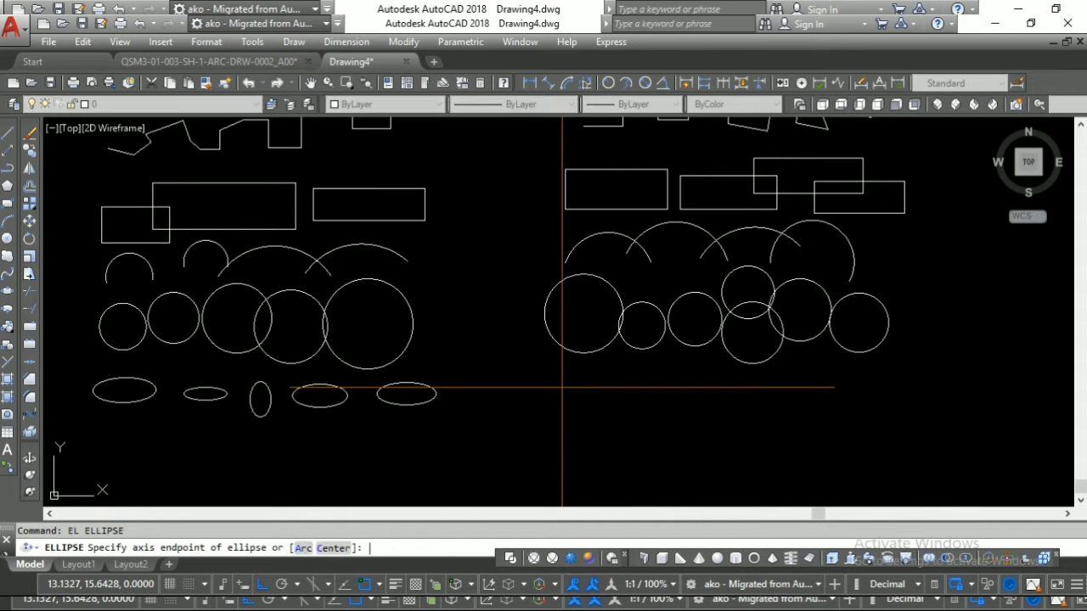
pyautogui.click(561, 388)
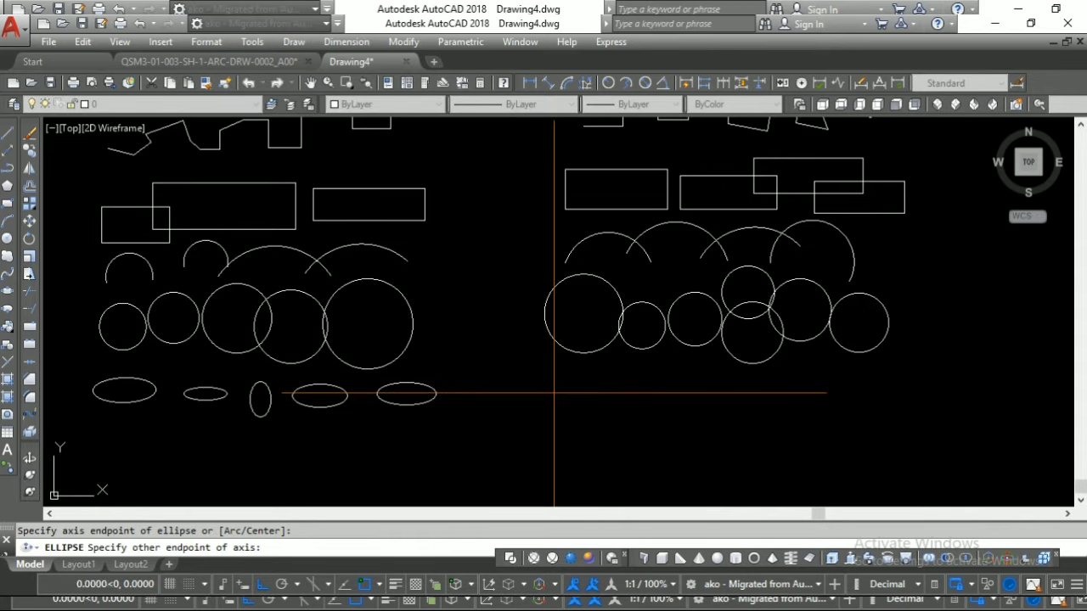
pyautogui.click(614, 391)
pyautogui.click(581, 381)
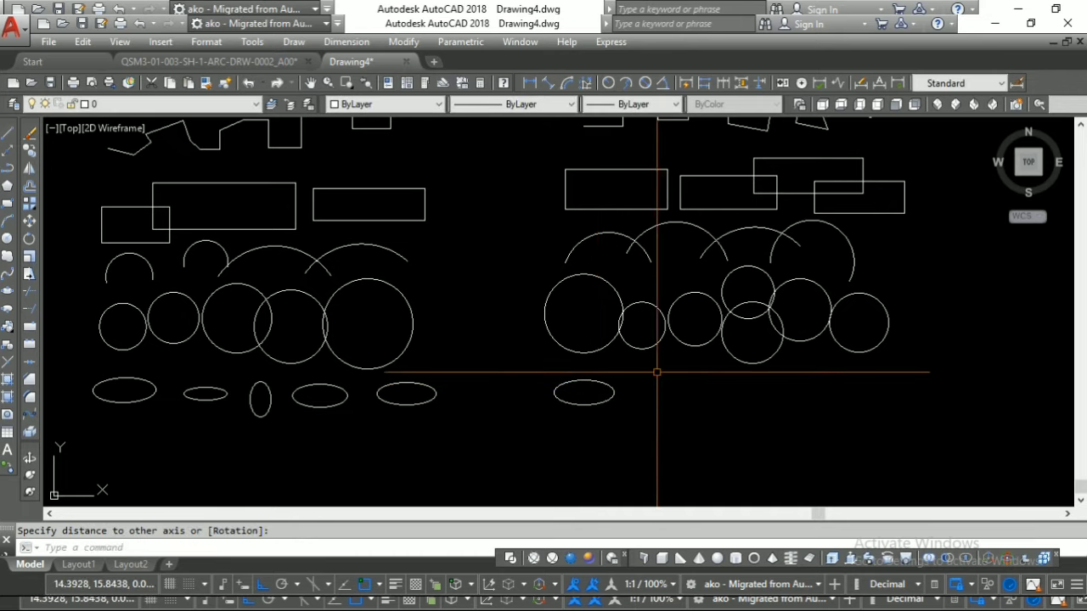
# Add an upright ellipse and a wider horizontal one with an axis of about 0.67 to the keyboard-side row
pyautogui.press('Return')
pyautogui.click(641, 367)
pyautogui.click(642, 407)
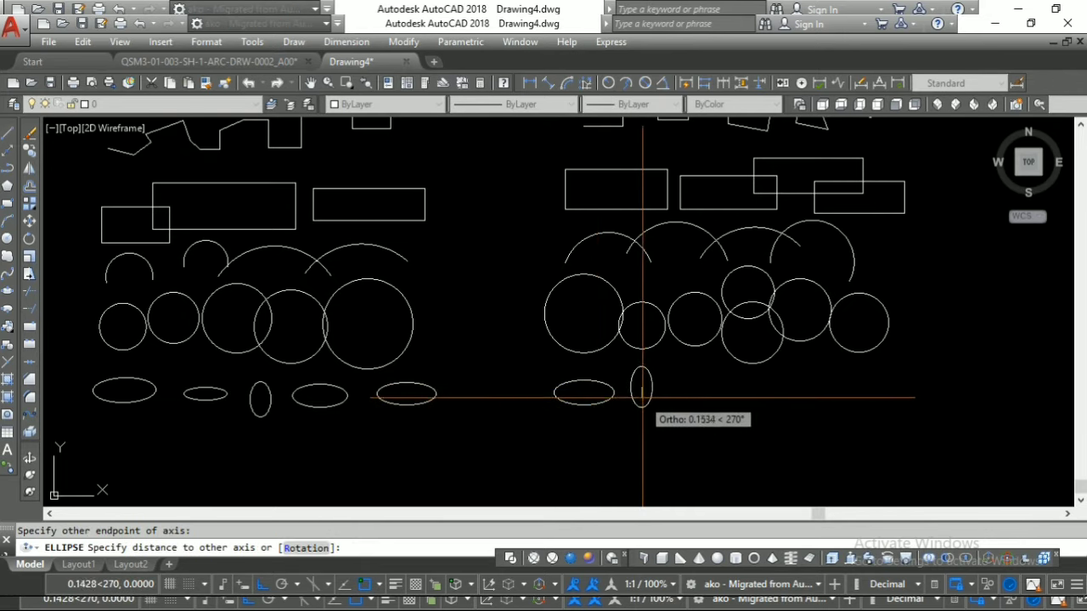
pyautogui.click(651, 396)
pyautogui.press('Return')
pyautogui.click(661, 390)
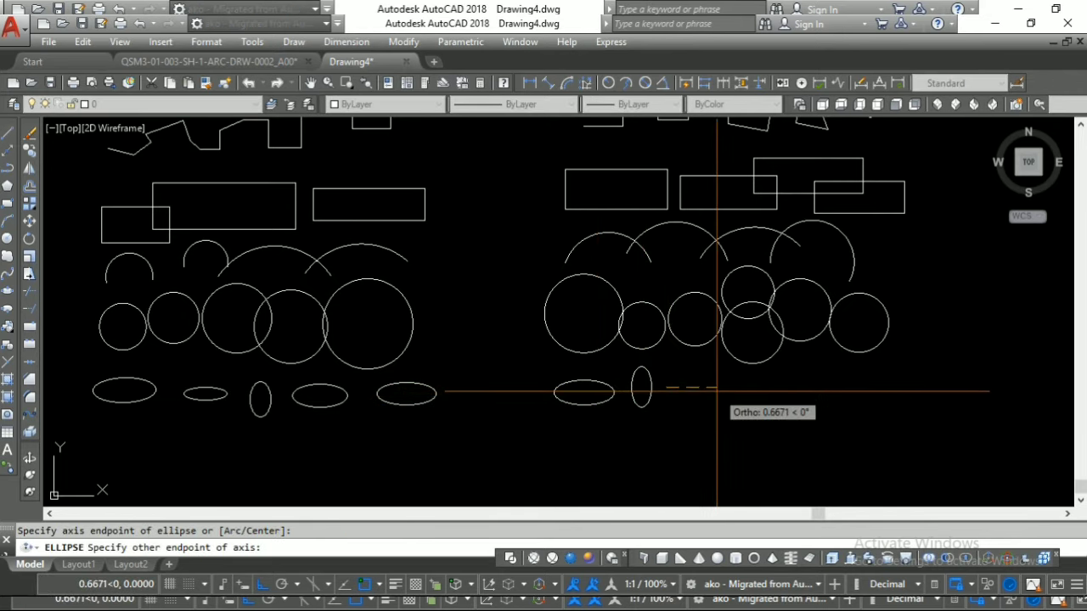
pyautogui.click(718, 392)
pyautogui.click(705, 376)
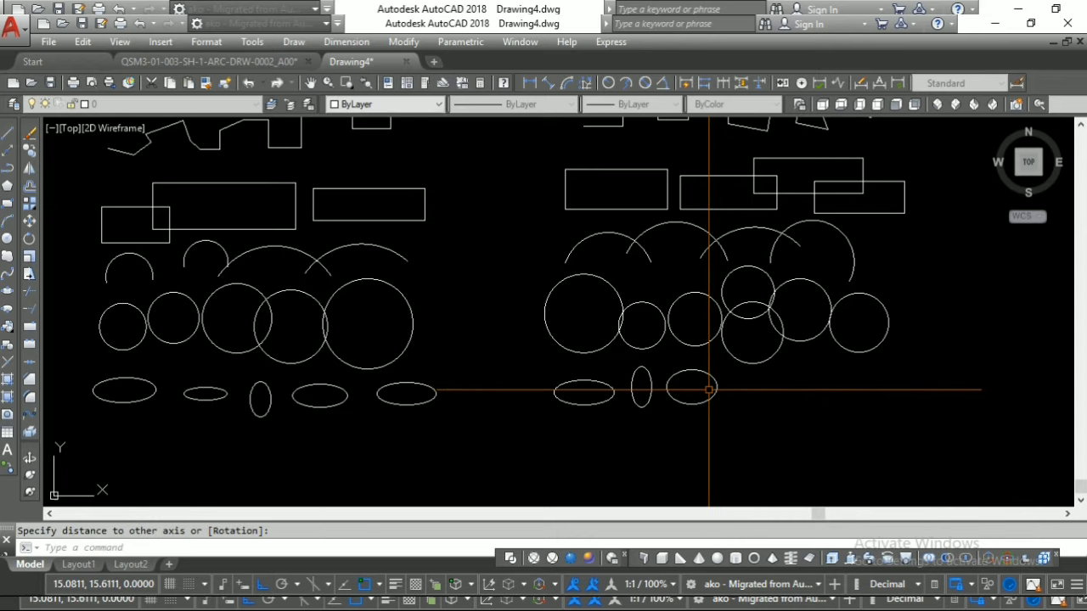
# Draw a large horizontal keyboard-side ellipse and another with an axis of about 0.77 overlapping its right end
pyautogui.press('Return')
pyautogui.click(754, 388)
pyautogui.click(830, 388)
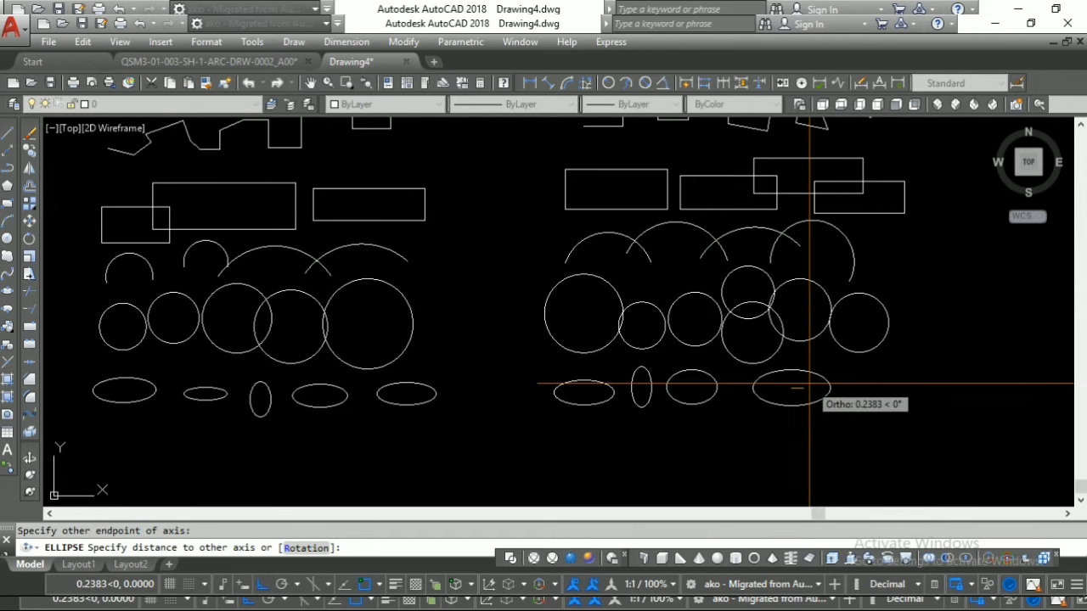
pyautogui.click(810, 384)
pyautogui.press('Return')
pyautogui.click(823, 384)
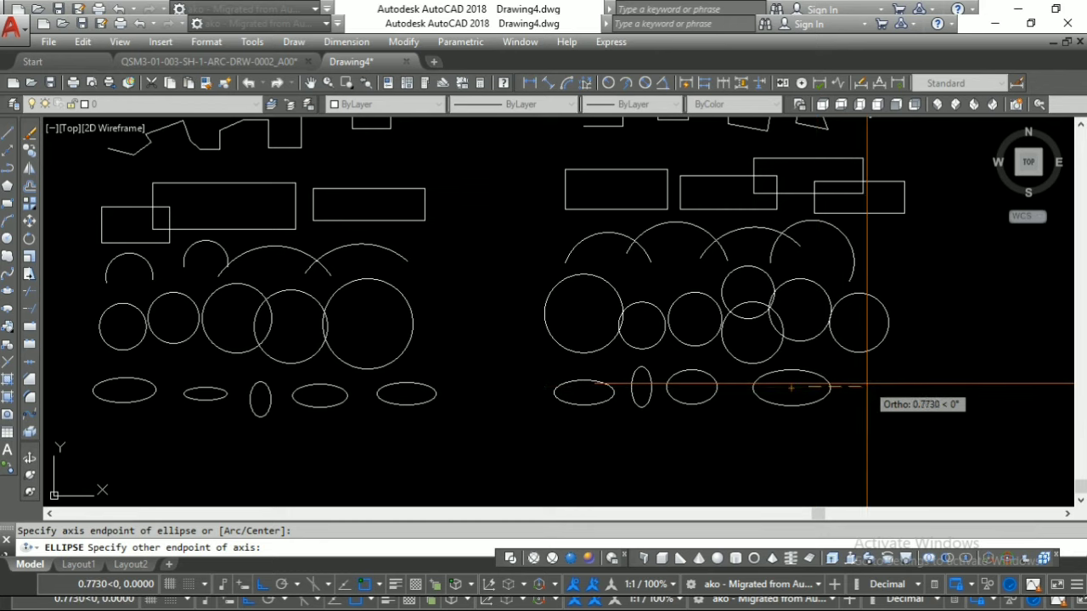
pyautogui.click(866, 384)
pyautogui.click(854, 383)
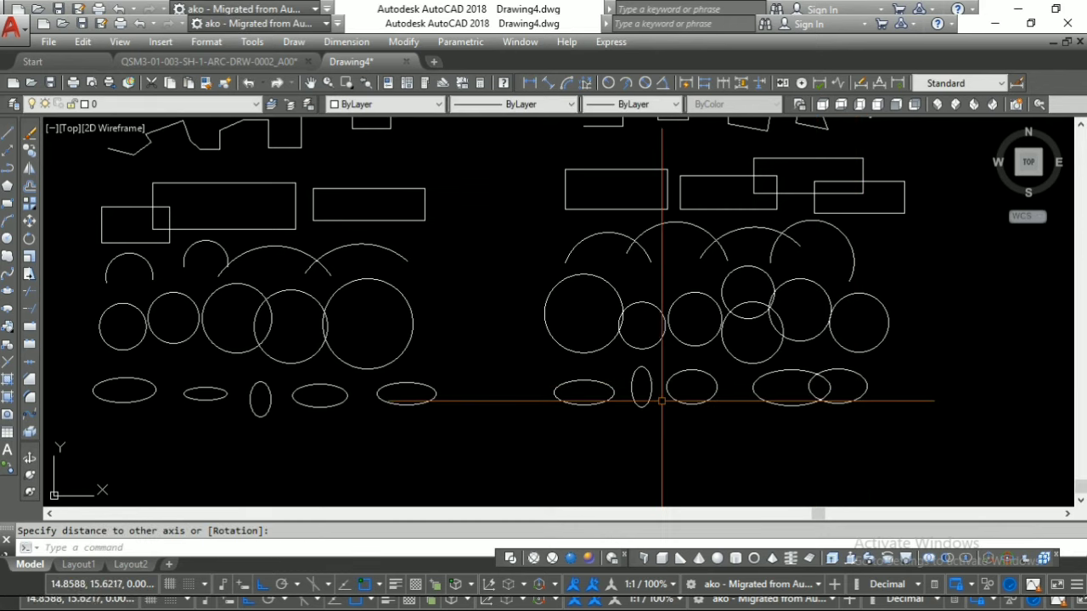
# Draw an elliptical arc with its upper-right quarter open, below the first icon-side ellipse
pyautogui.click(11, 316)
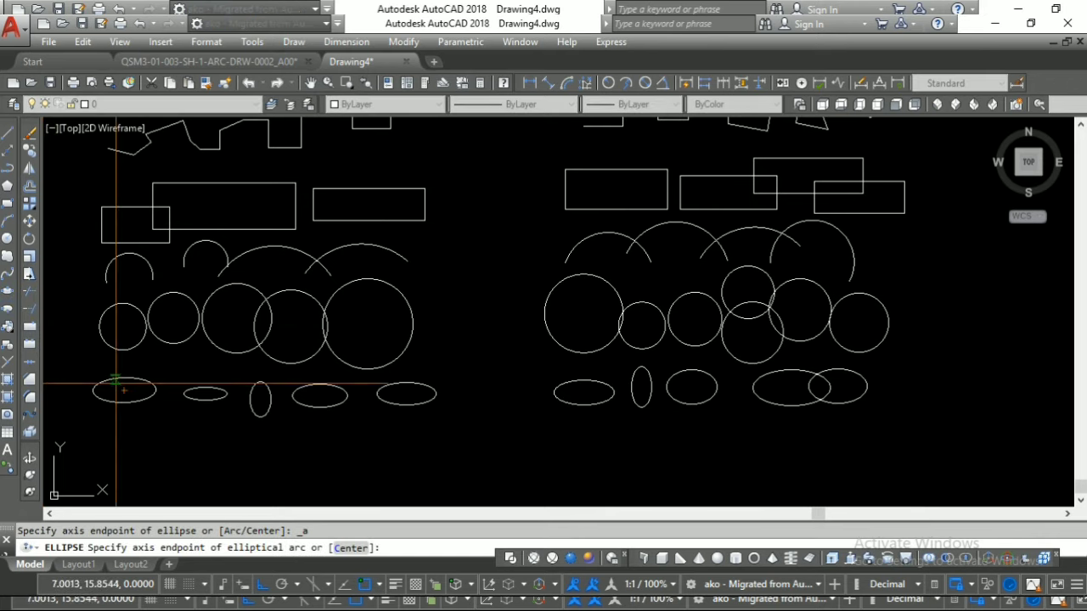
pyautogui.click(96, 447)
pyautogui.click(168, 448)
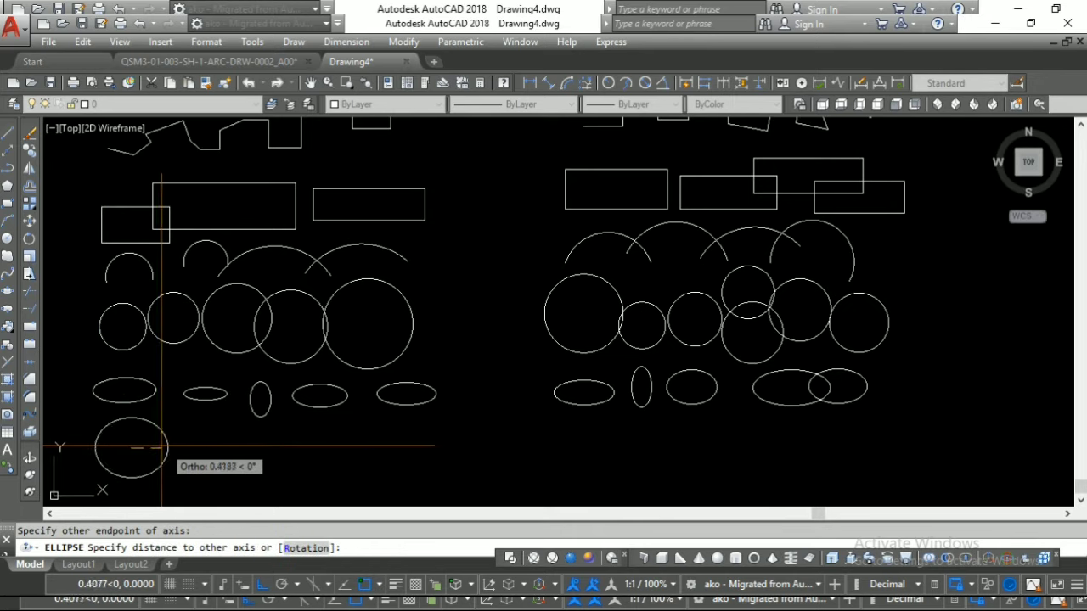
pyautogui.click(136, 428)
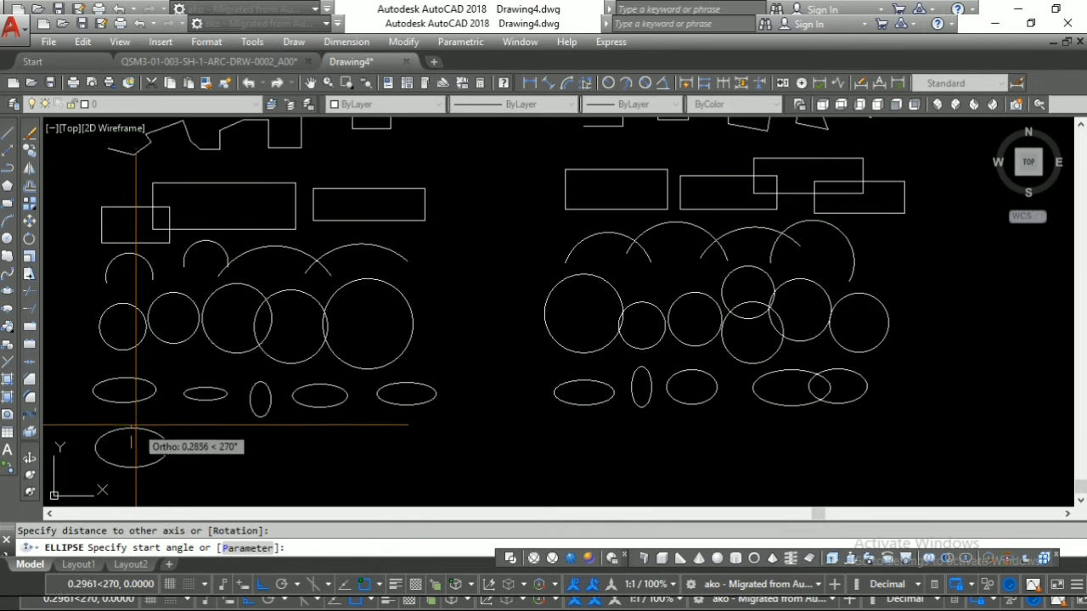
pyautogui.click(139, 423)
pyautogui.click(170, 448)
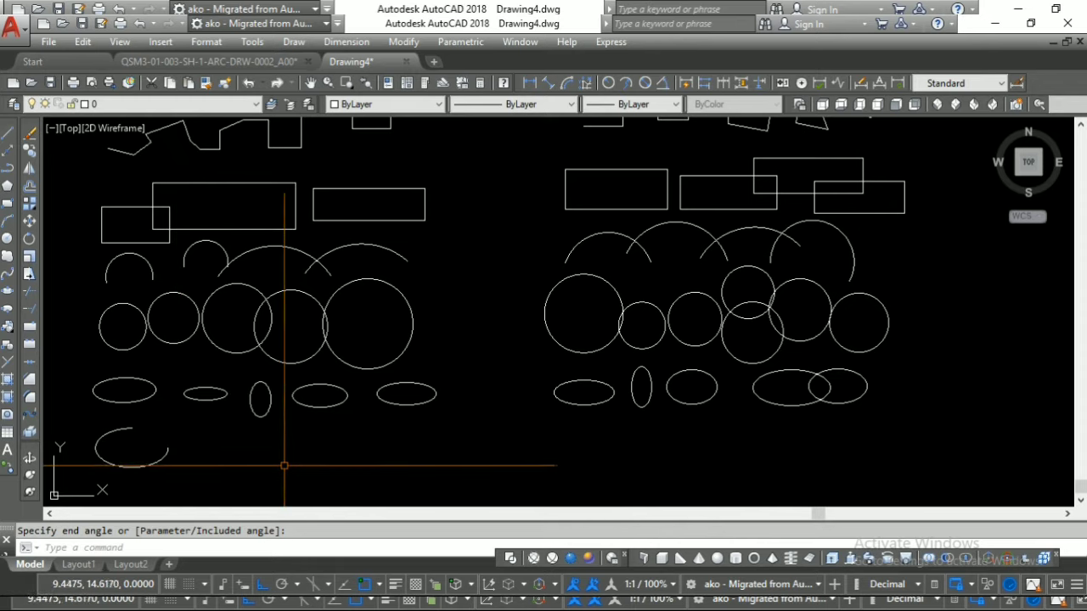
# Repeat the Ellipse Arc command for a second arc with an axis of about 0.74, leaving its lower-right part open
pyautogui.rightClick(234, 456)
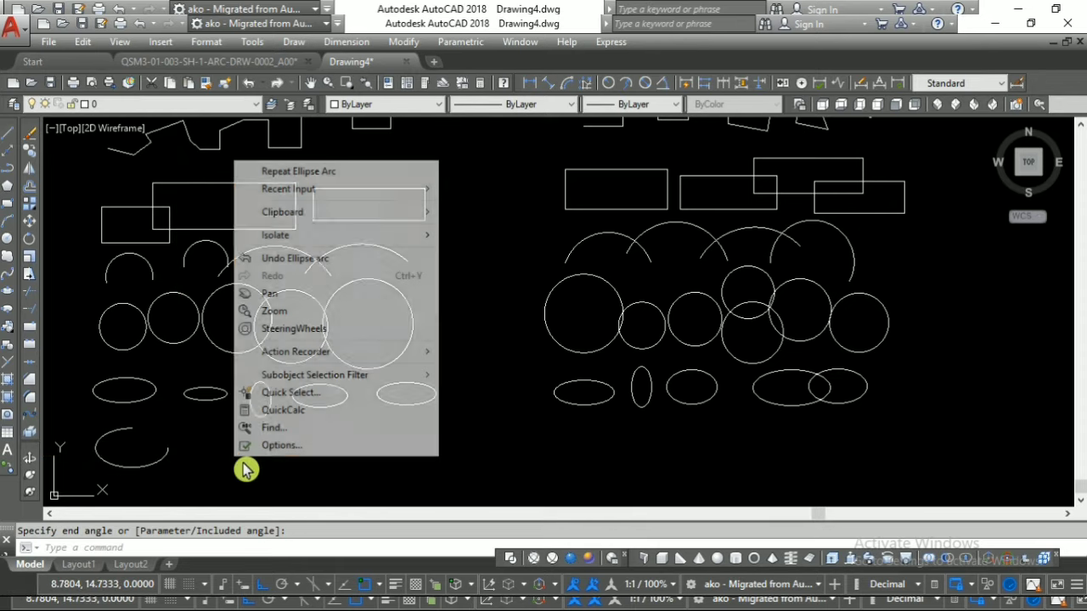
pyautogui.click(316, 171)
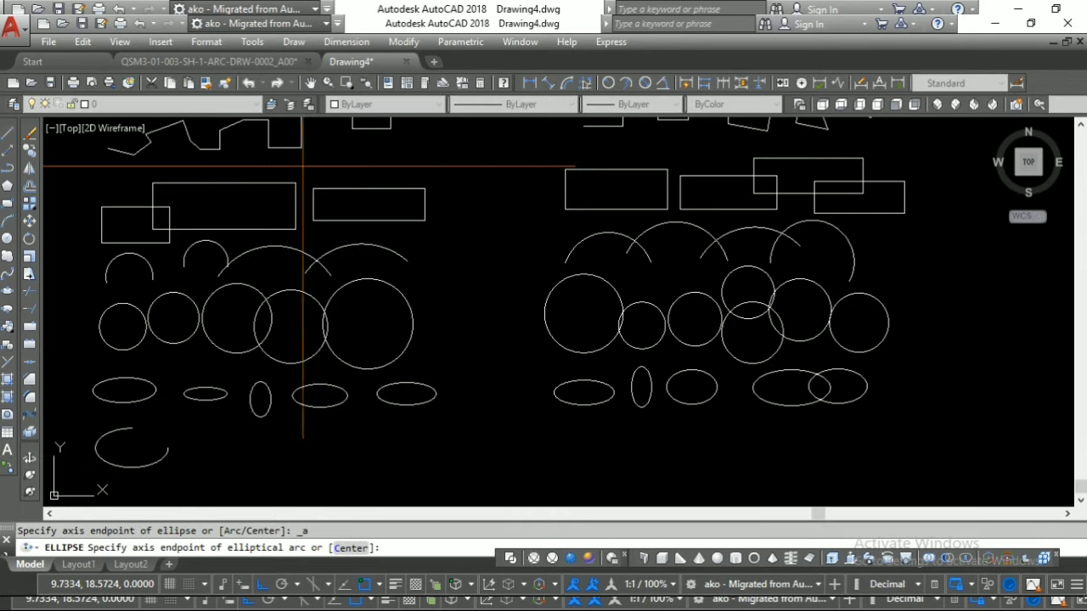
pyautogui.click(204, 450)
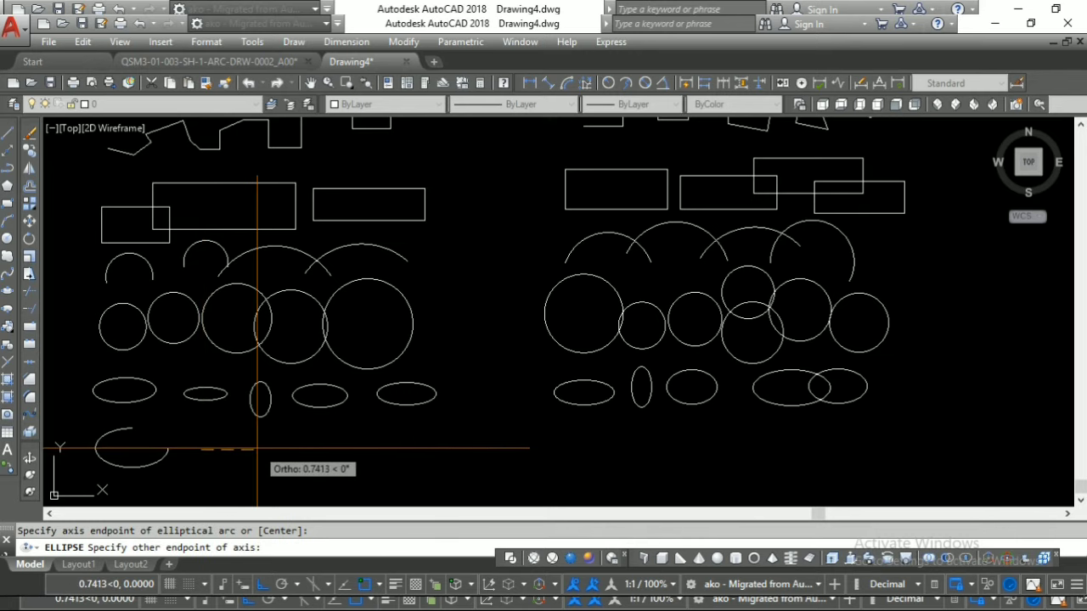
pyautogui.click(257, 450)
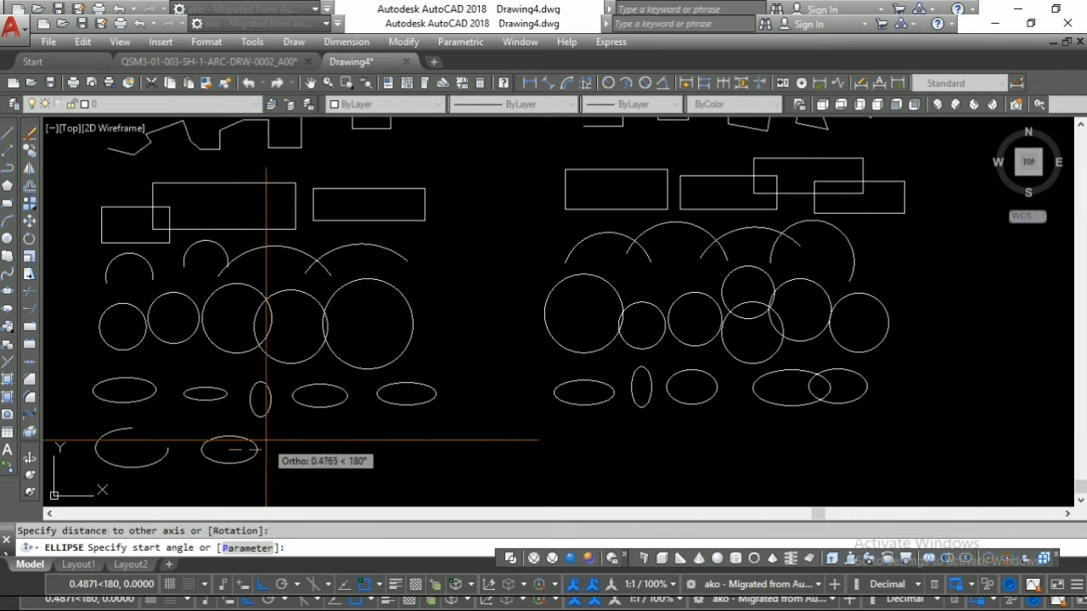
pyautogui.click(255, 444)
pyautogui.click(236, 471)
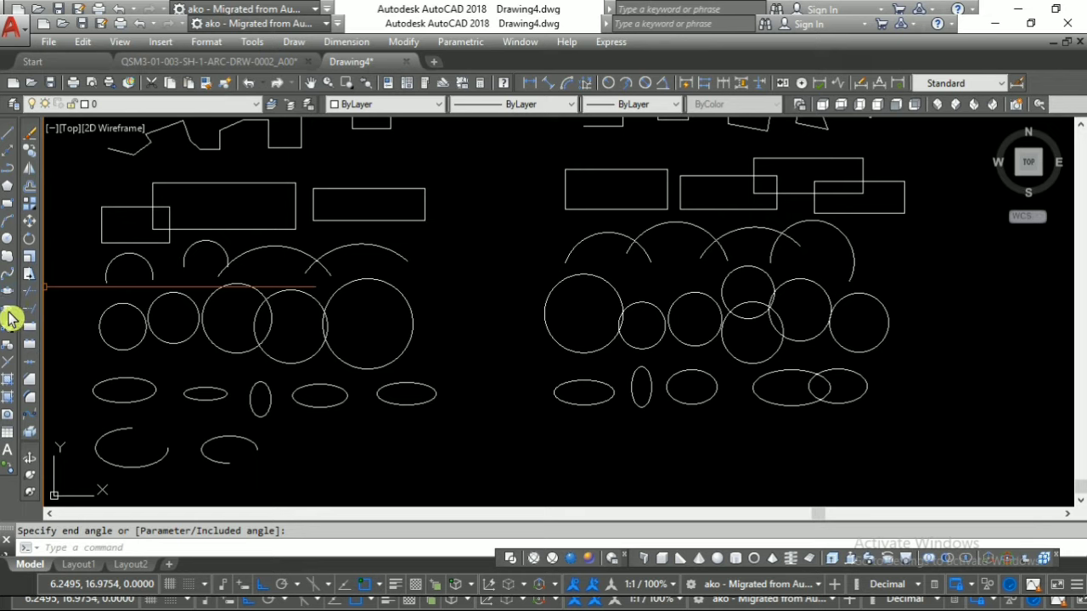
# Draw a third icon-side elliptical arc with Ortho off, leaving a small gap at its upper right
pyautogui.click(11, 319)
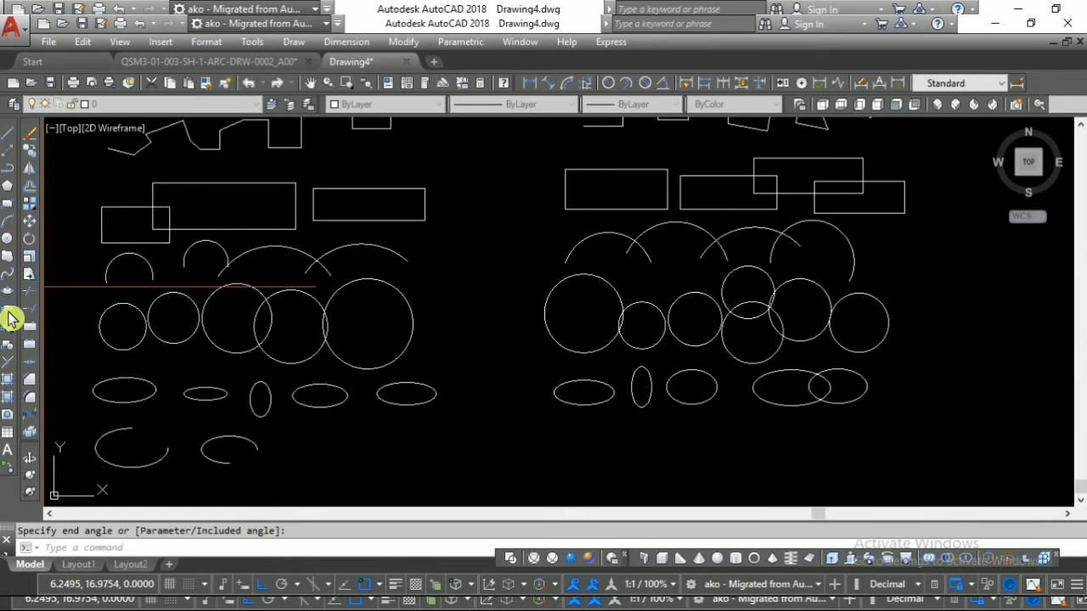
pyautogui.click(287, 445)
pyautogui.click(261, 585)
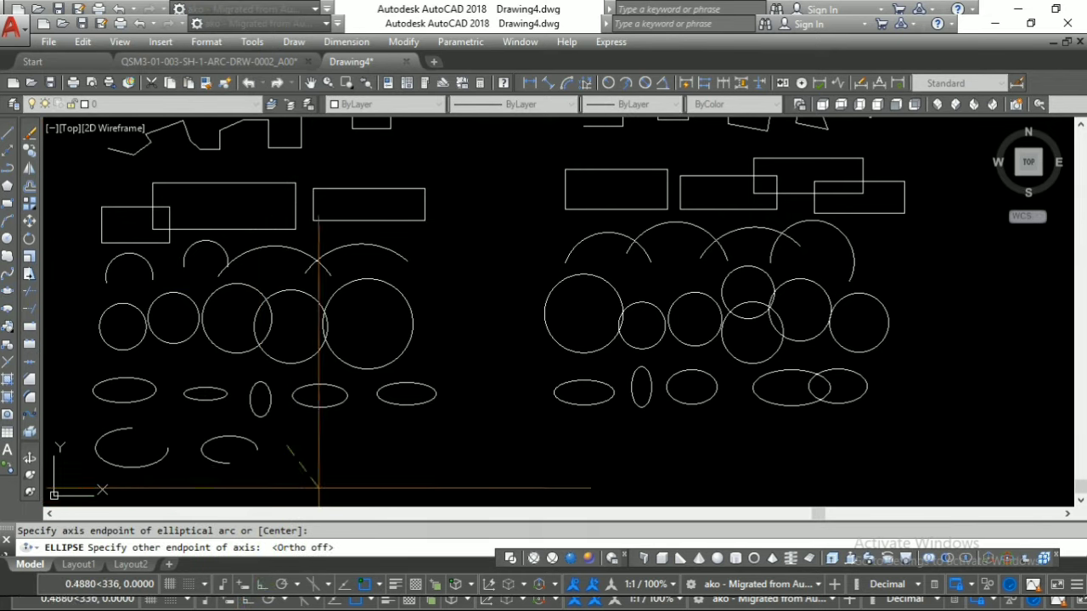
pyautogui.click(344, 447)
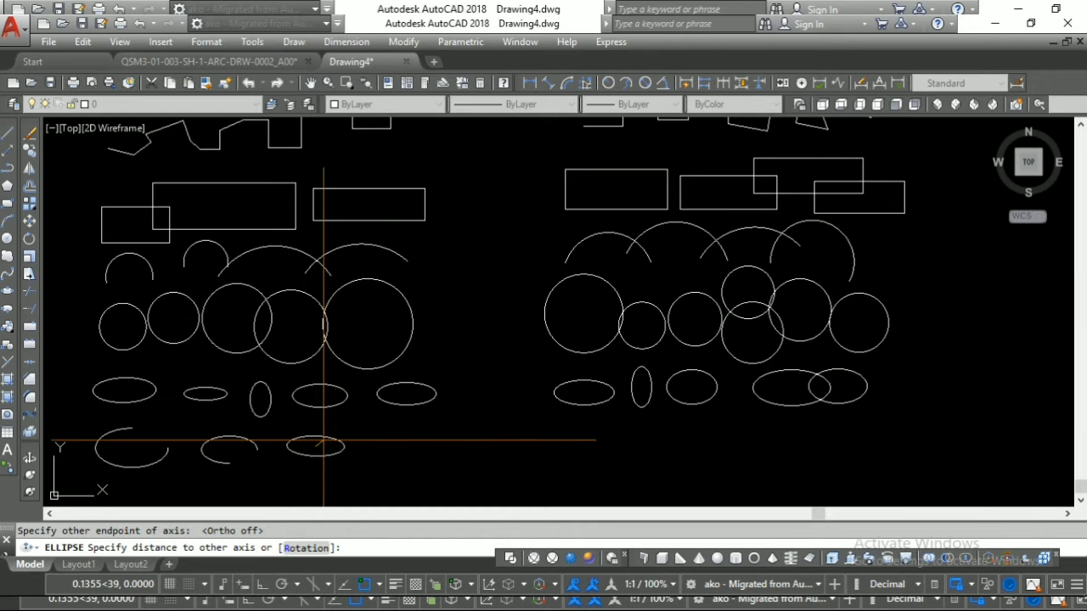
pyautogui.click(322, 441)
pyautogui.click(330, 424)
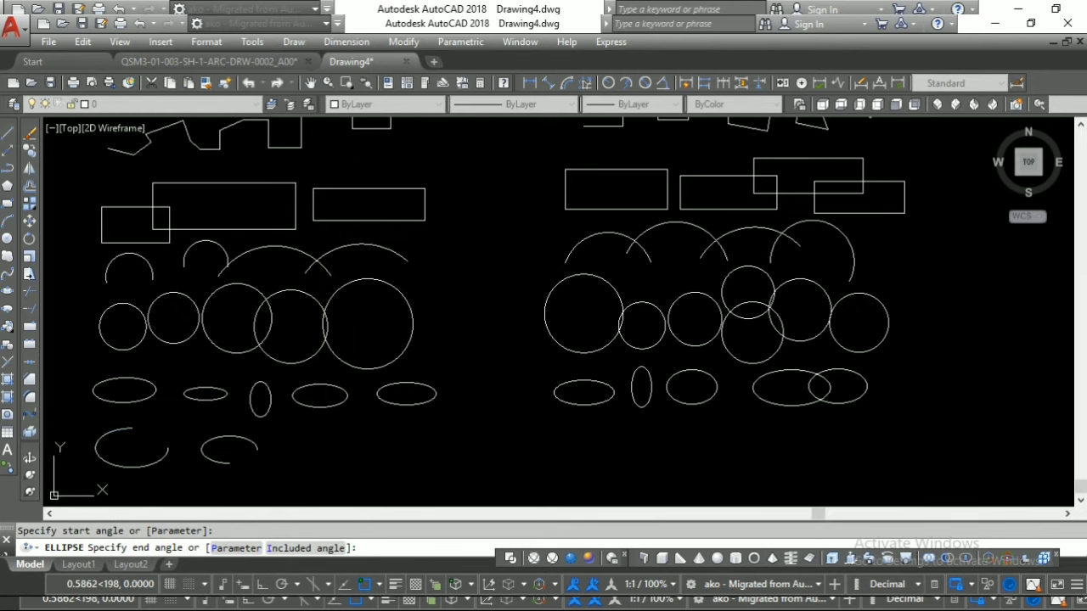
pyautogui.click(374, 433)
# Repeat the Ellipse Arc command for an upright arc with its lower part open, at the end of the icon-side arc row
pyautogui.rightClick(375, 418)
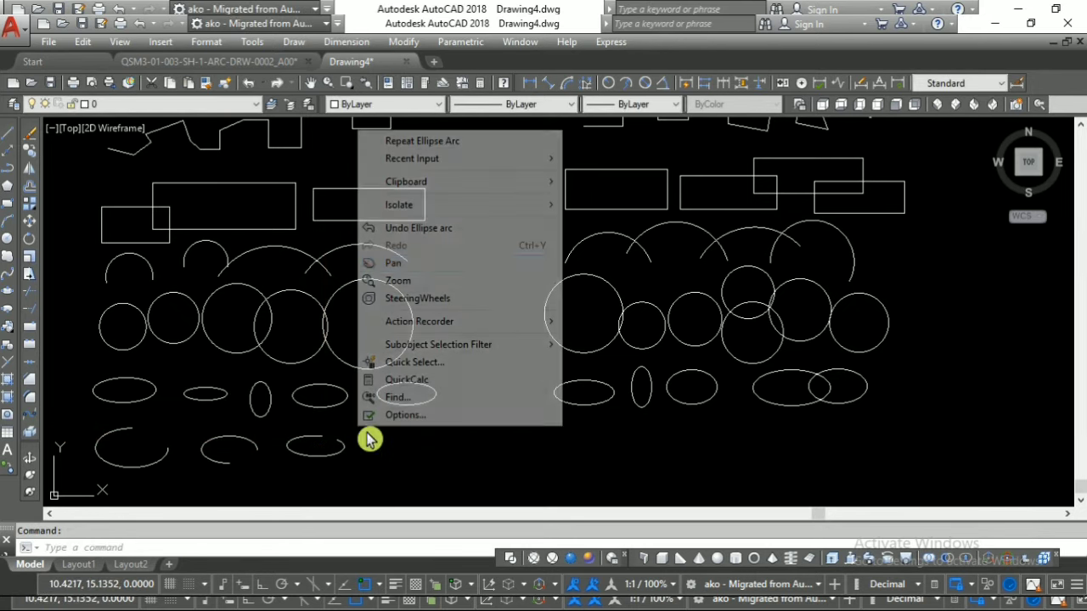
pyautogui.click(420, 142)
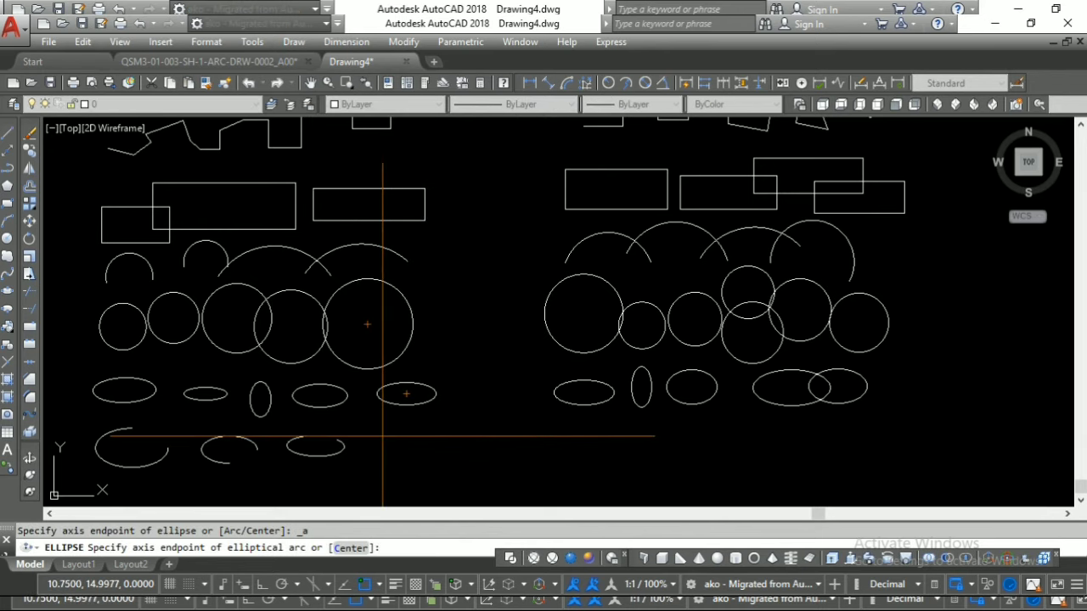
pyautogui.click(396, 423)
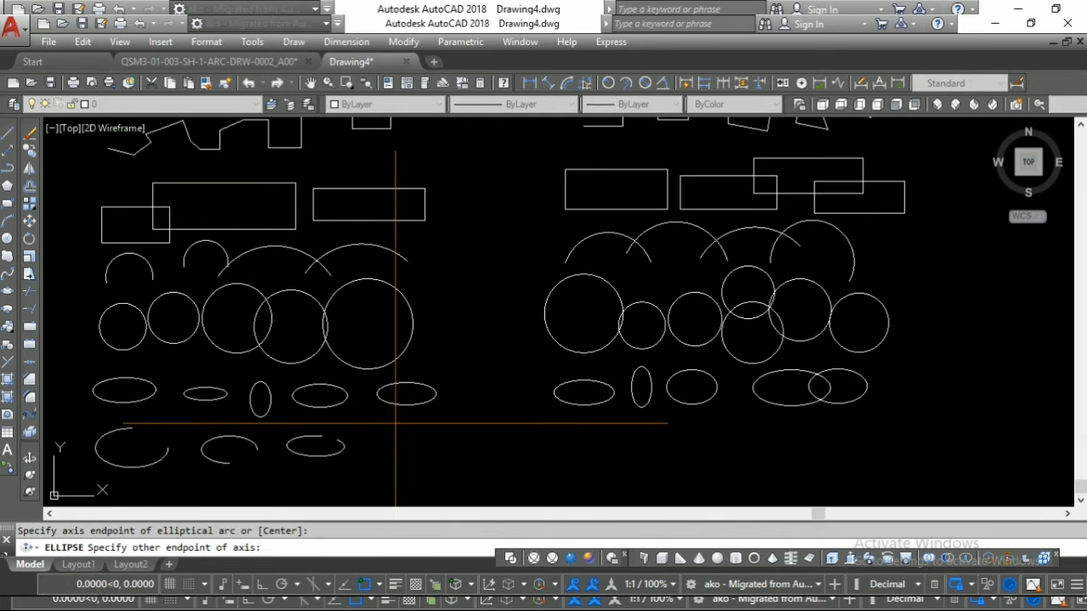
pyautogui.click(396, 469)
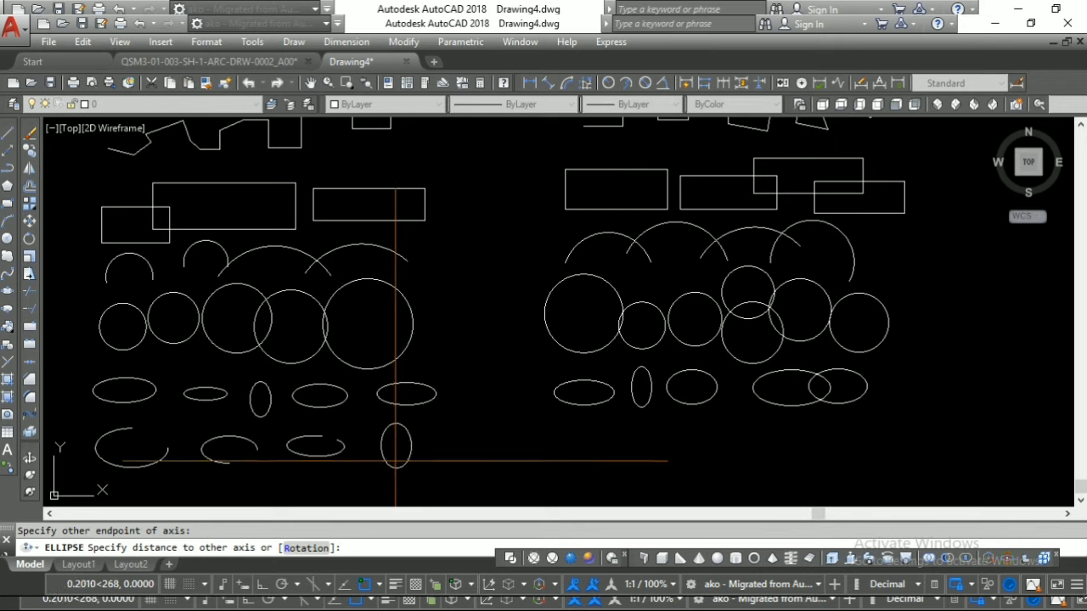
pyautogui.click(402, 463)
pyautogui.click(409, 472)
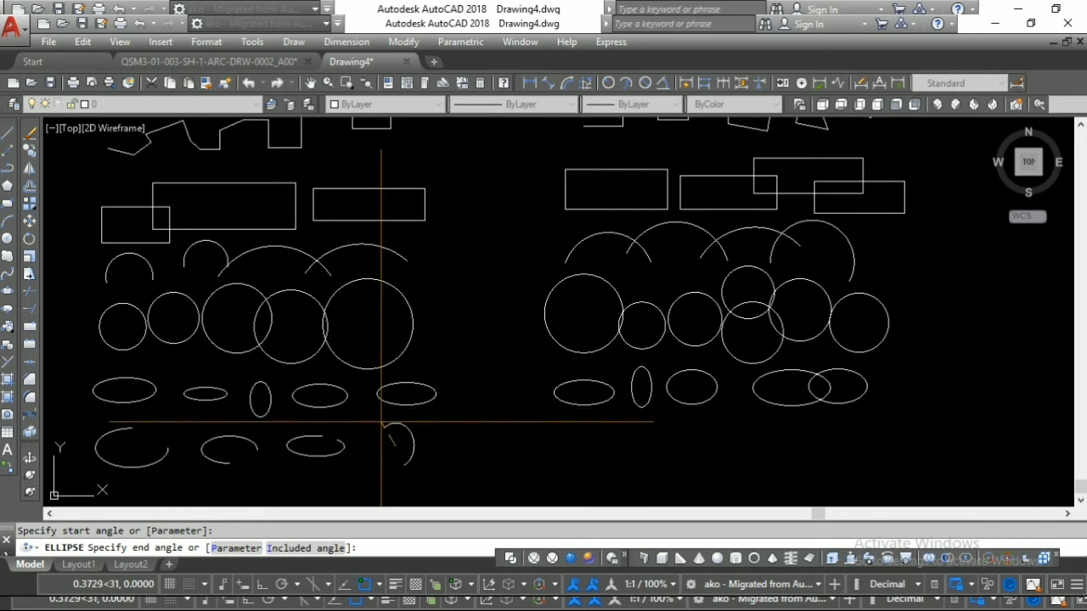
pyautogui.click(435, 433)
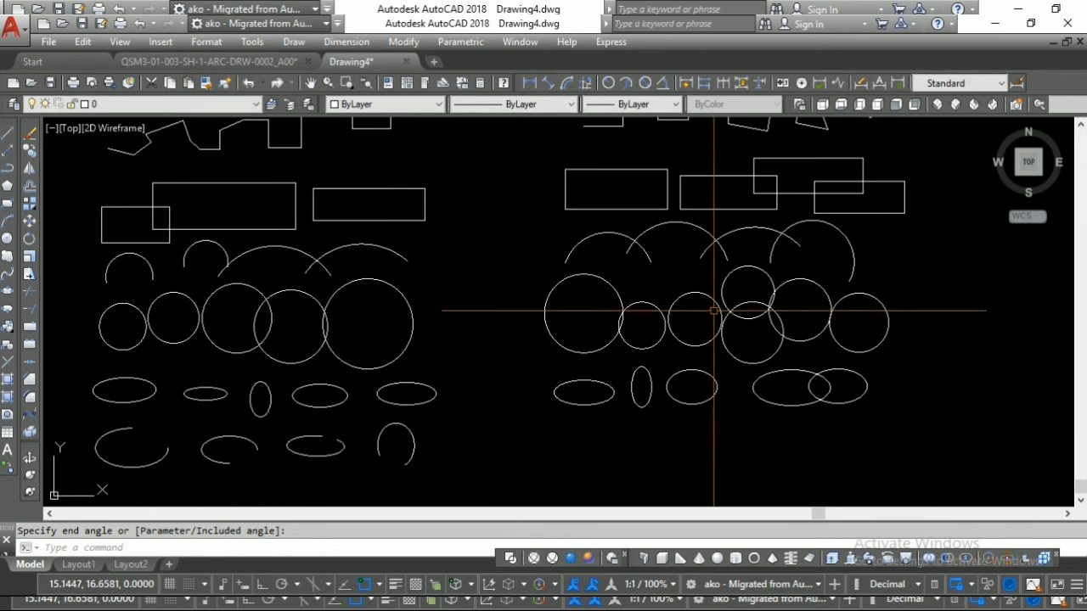
# Start the ELLIPSE command by its typed name and draw a full horizontal ellipse below the first keyboard-side ellipse
pyautogui.moveTo(691, 330); pyautogui.dragTo(590, 489, button='middle')
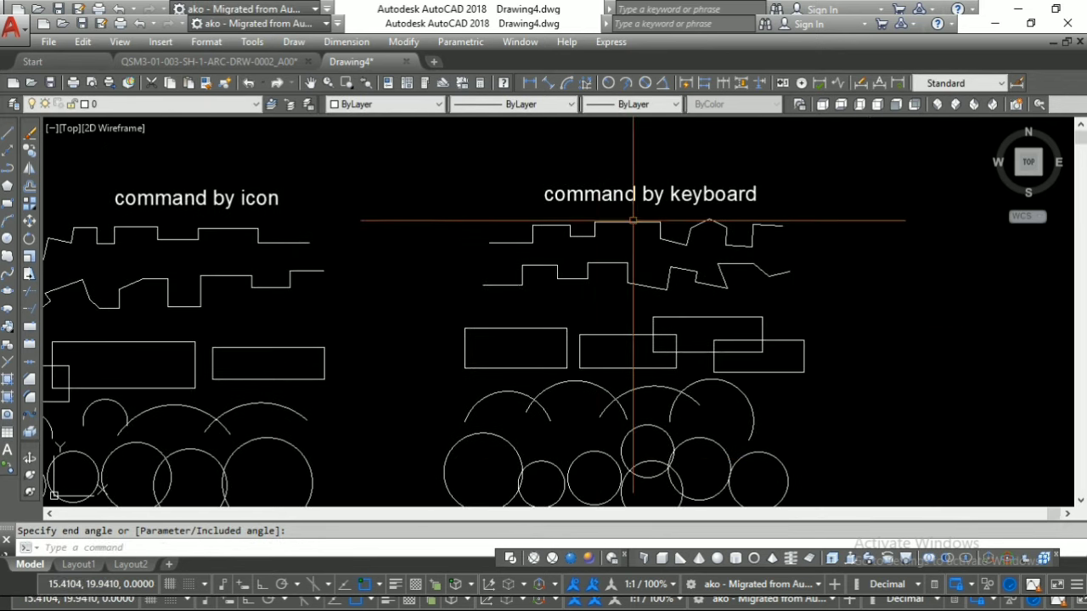
pyautogui.moveTo(596, 421); pyautogui.dragTo(578, 215, button='middle')
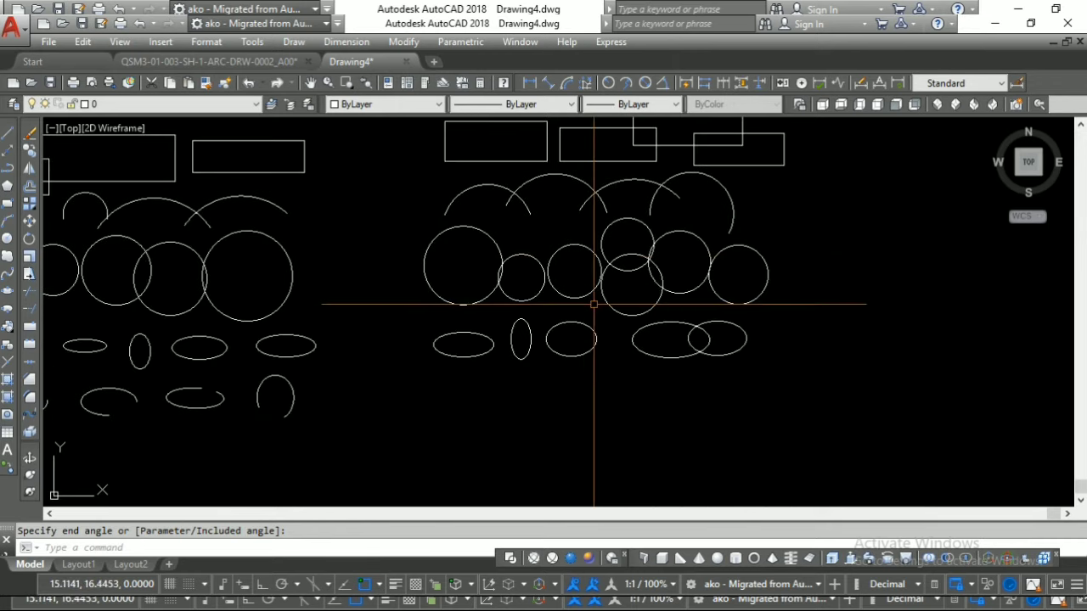
pyautogui.moveTo(511, 400)
pyautogui.mouseDown(button='middle')
pyautogui.moveTo(532, 391)
pyautogui.moveTo(568, 408)
pyautogui.mouseUp(button='middle')
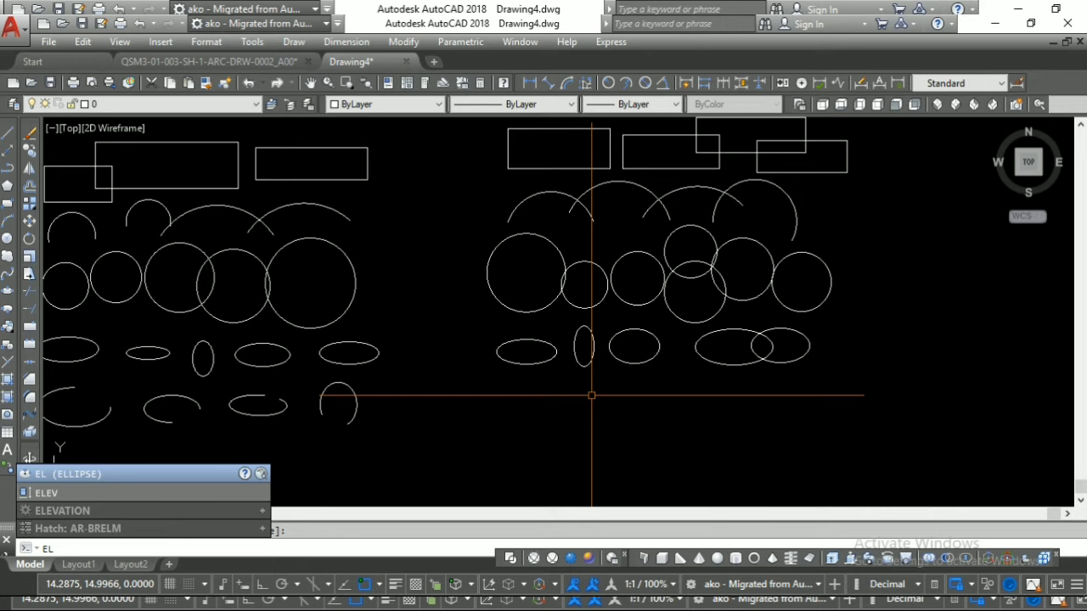
pyautogui.write('l')
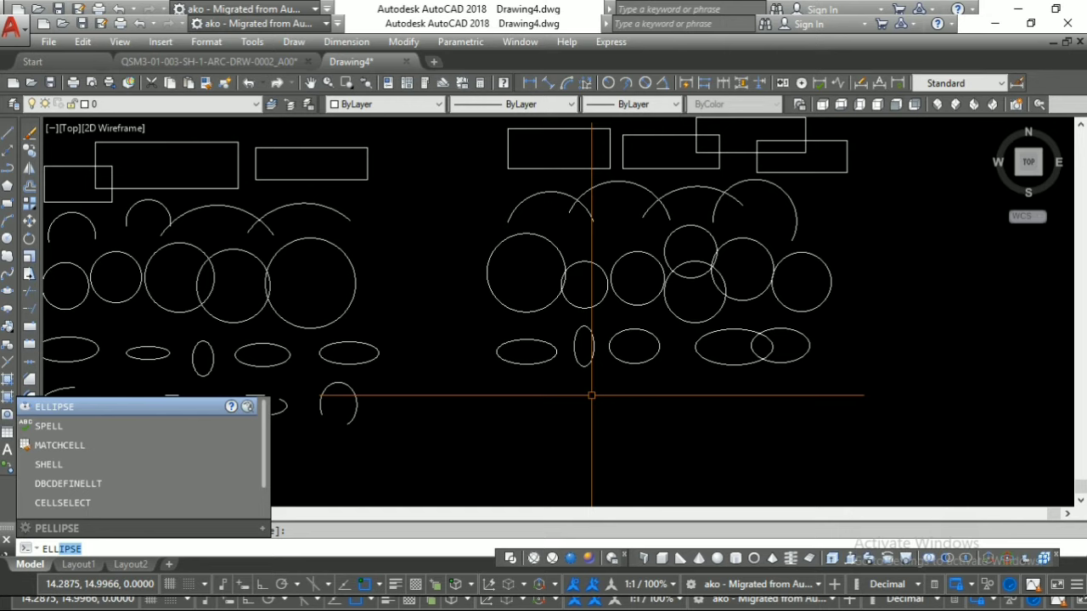
pyautogui.press('Return')
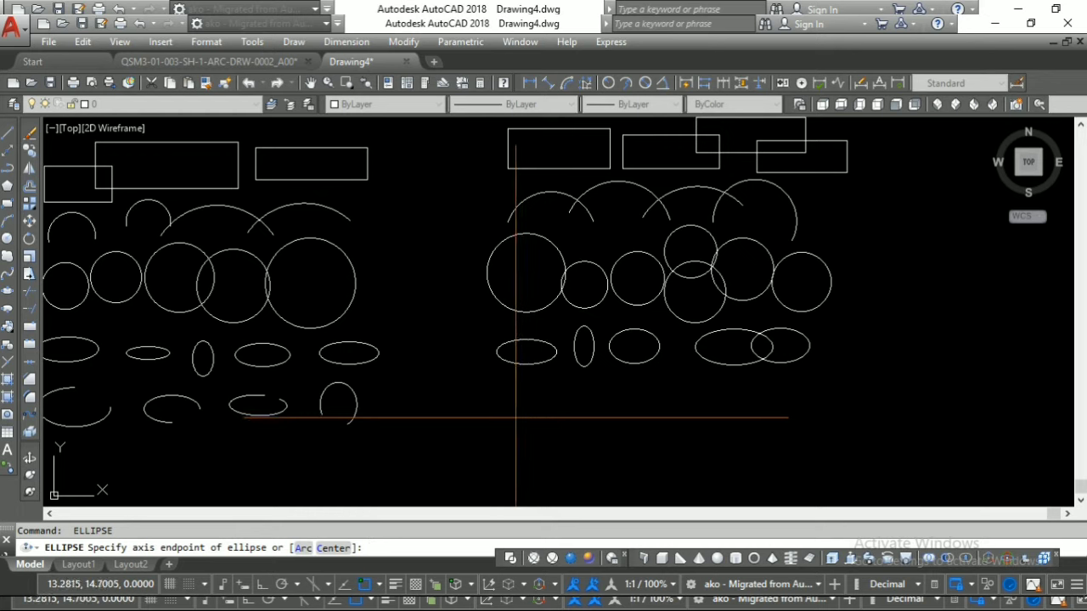
pyautogui.click(501, 406)
pyautogui.click(577, 406)
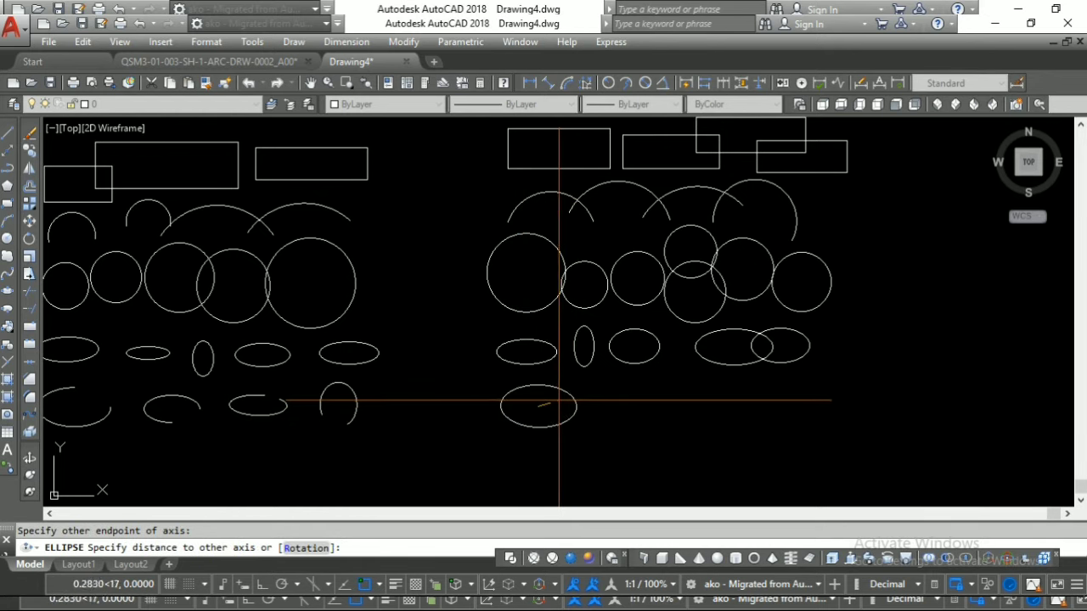
pyautogui.click(560, 401)
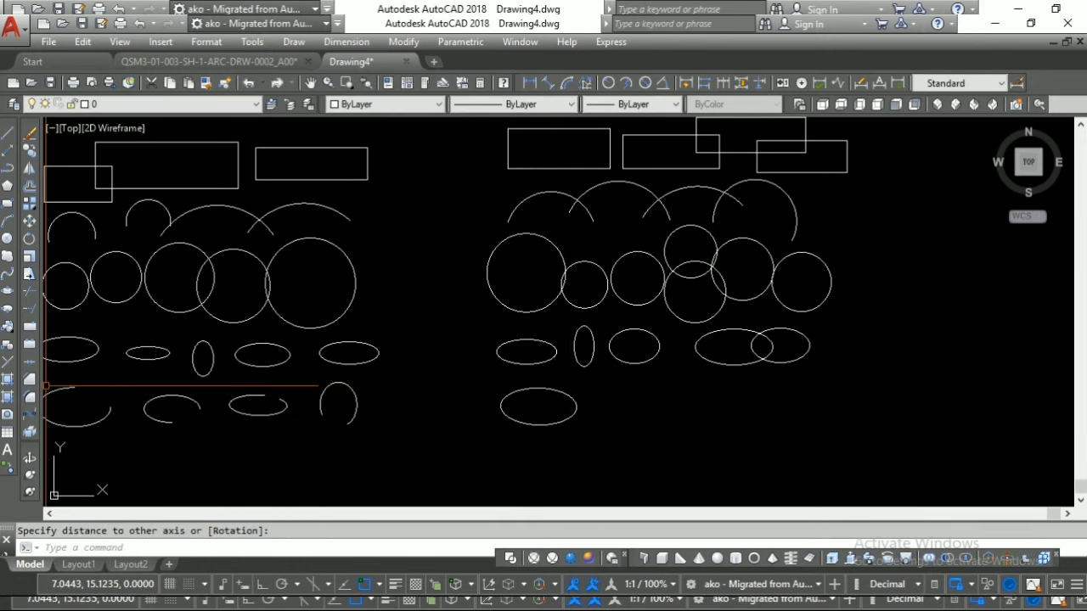
# Use Ellipse Arc to draw a wide horizontal arc with a gap at its upper right beside the new keyboard-side ellipse
pyautogui.click(8, 311)
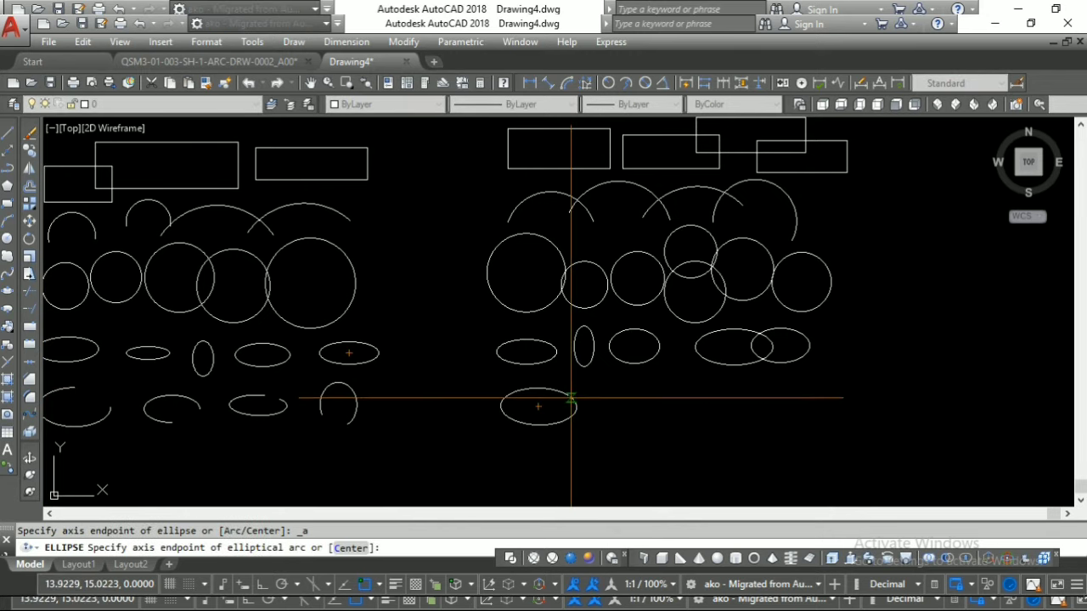
pyautogui.click(606, 406)
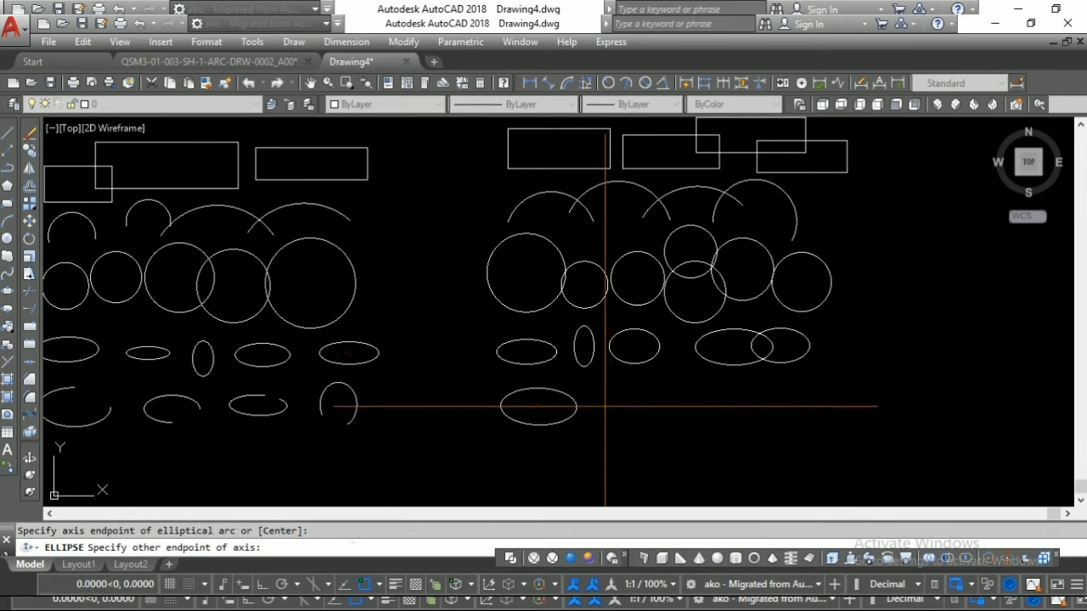
pyautogui.click(697, 406)
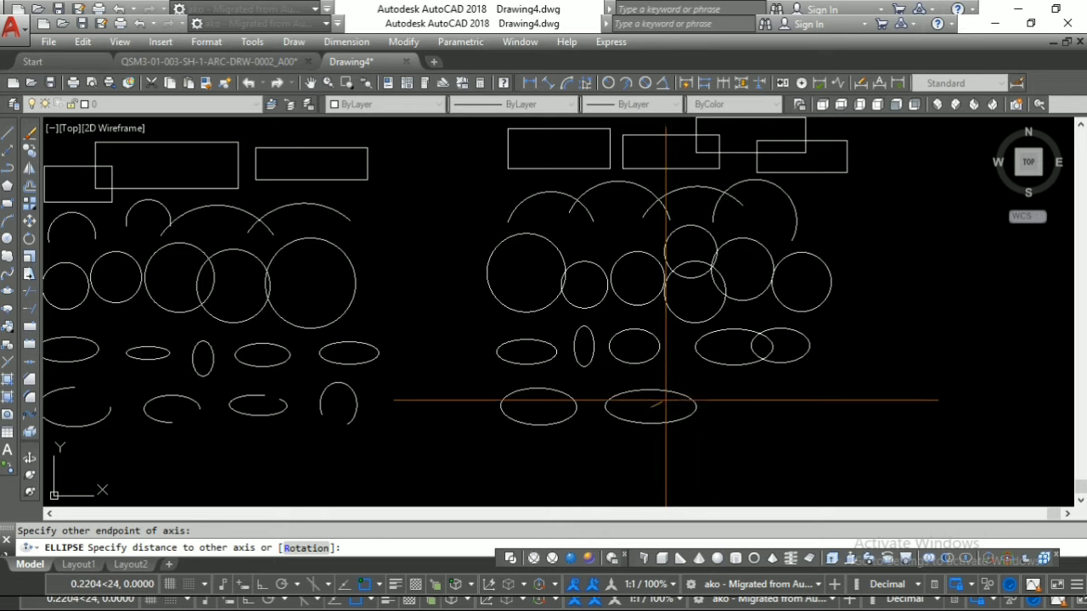
pyautogui.click(659, 391)
pyautogui.click(692, 379)
pyautogui.click(700, 391)
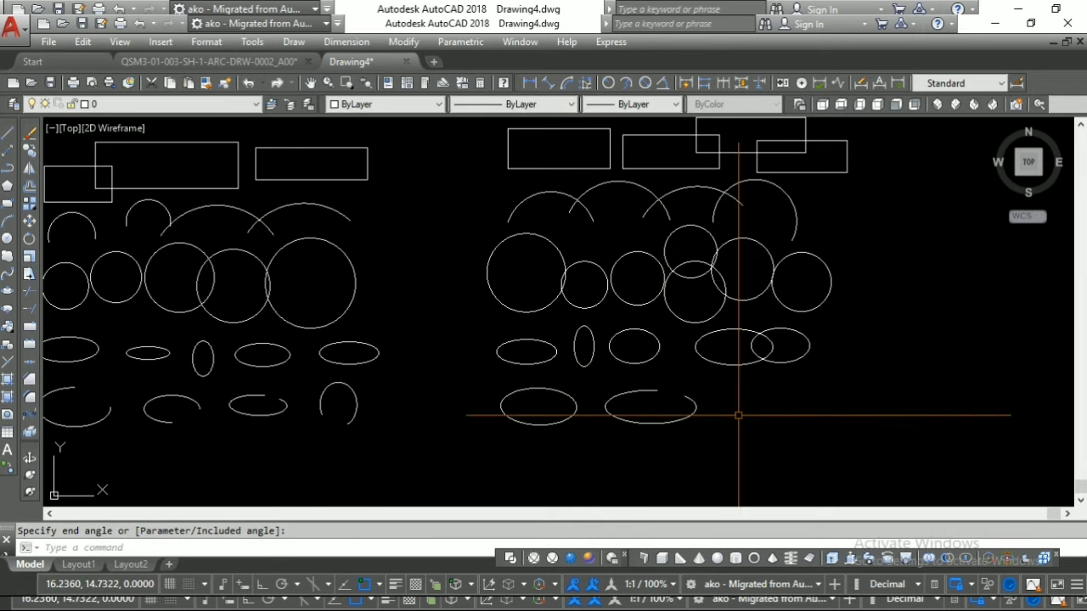
# Repeat the Ellipse command for an upright ellipse with an axis of about 0.66 beside the wide keyboard-side arc
pyautogui.press('Return')
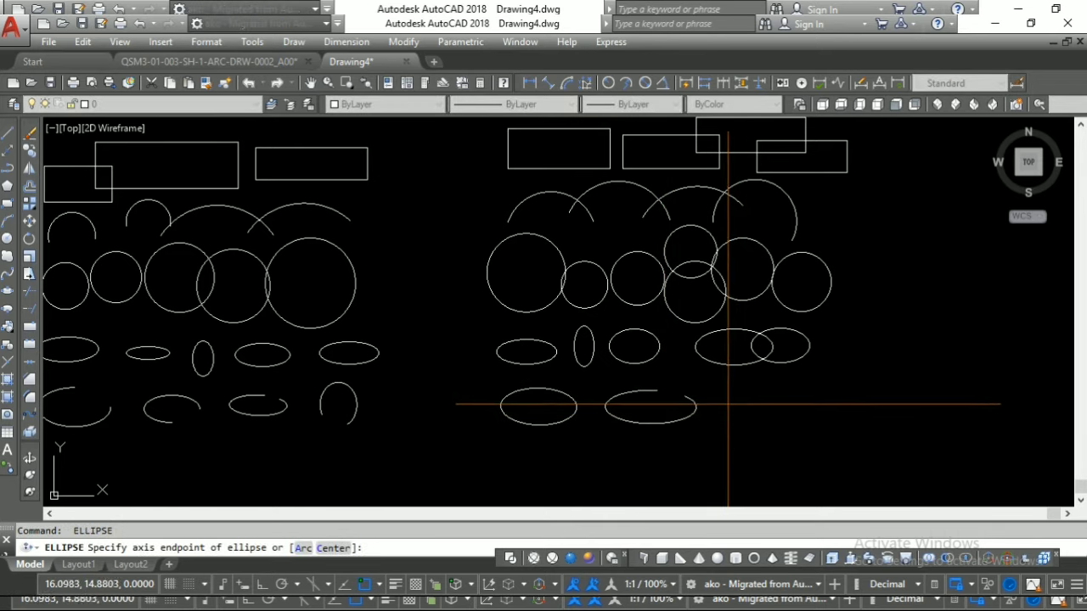
pyautogui.click(739, 387)
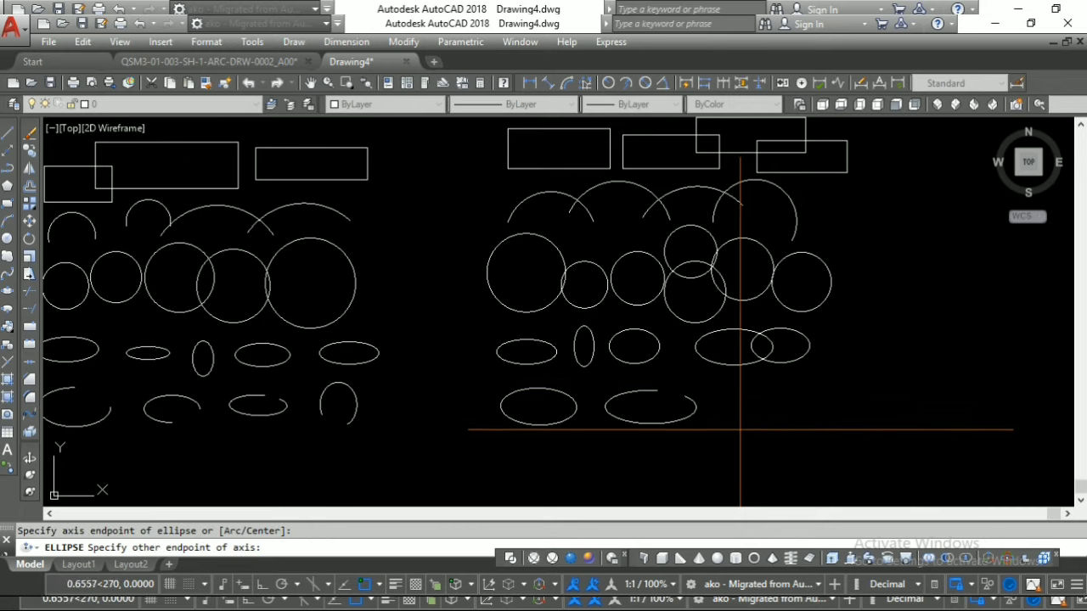
pyautogui.click(740, 429)
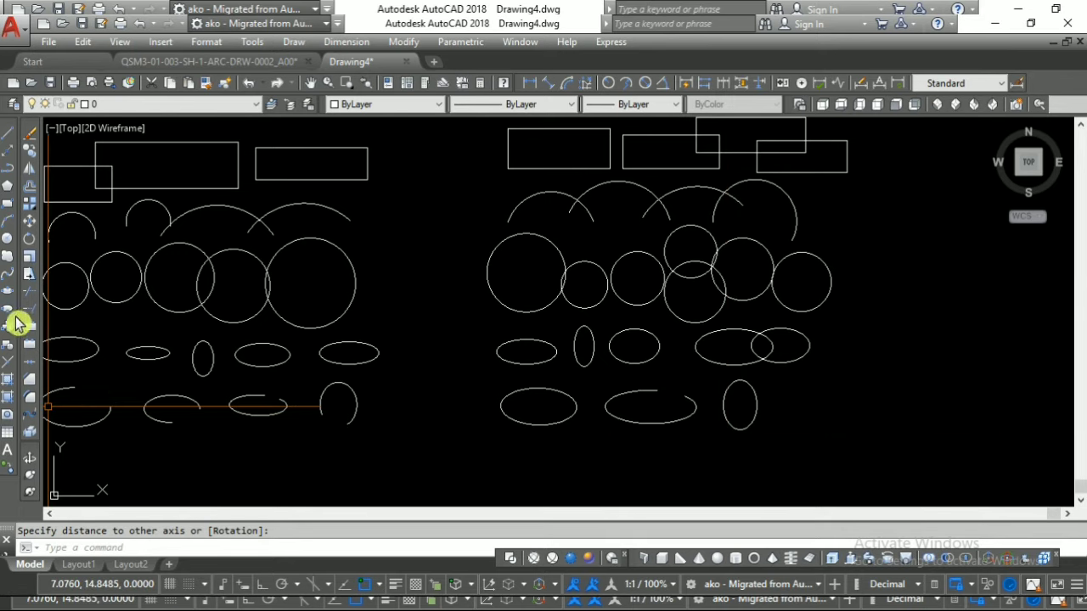
# Draw an upright elliptical arc with its upper-right part open at the end of the lowest keyboard-side row
pyautogui.click(9, 314)
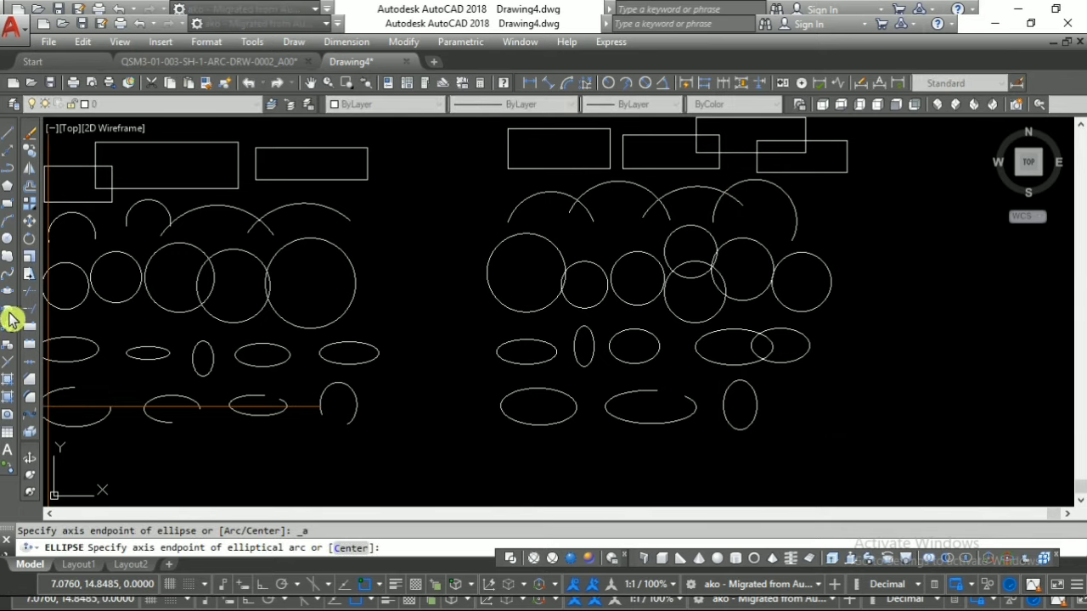
pyautogui.click(795, 414)
pyautogui.click(794, 382)
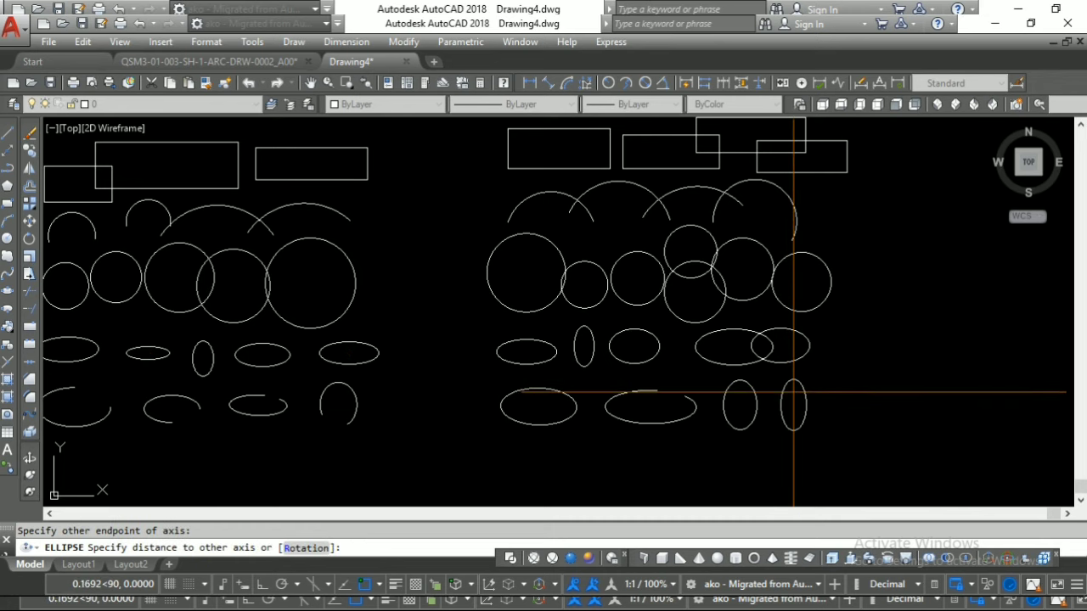
pyautogui.click(794, 391)
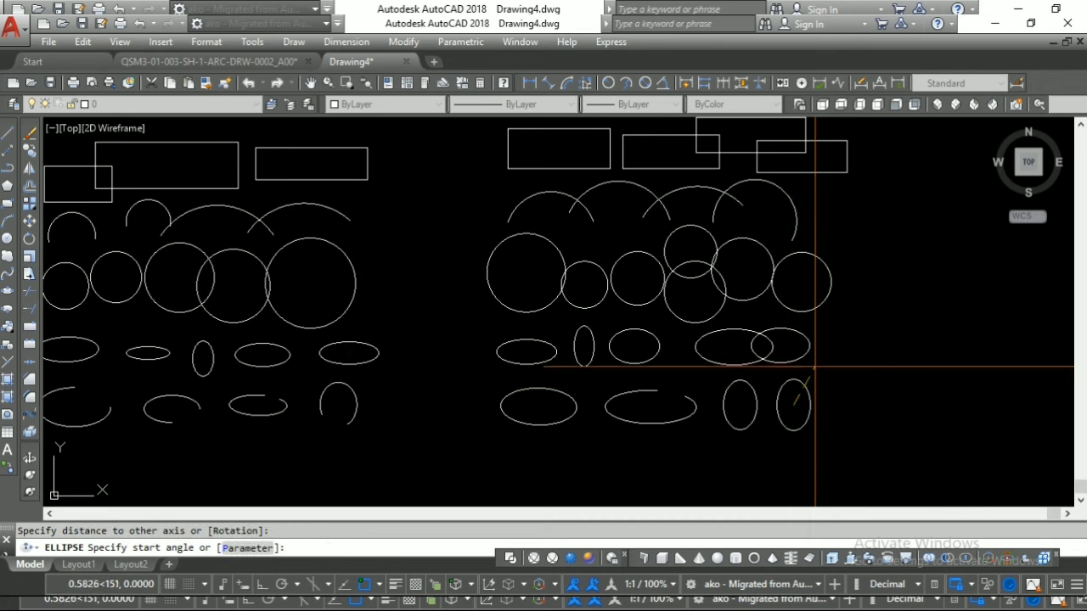
pyautogui.click(824, 377)
pyautogui.click(824, 413)
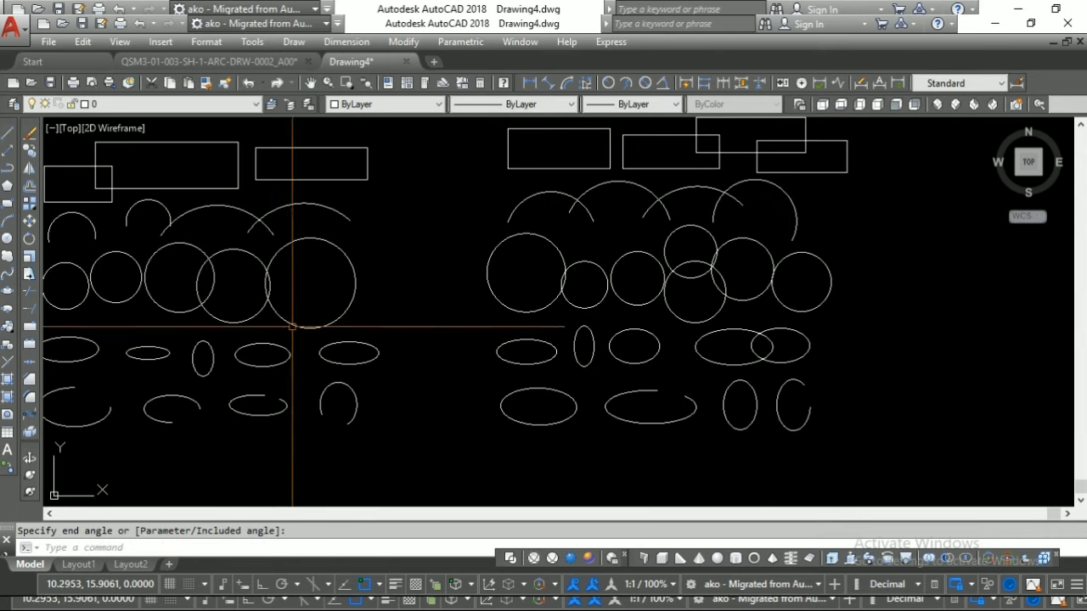
# Add a wide horizontal ellipse and a small tilted one beneath the keyboard-side elliptical arcs by repeating the Ellipse command
pyautogui.press('Return')
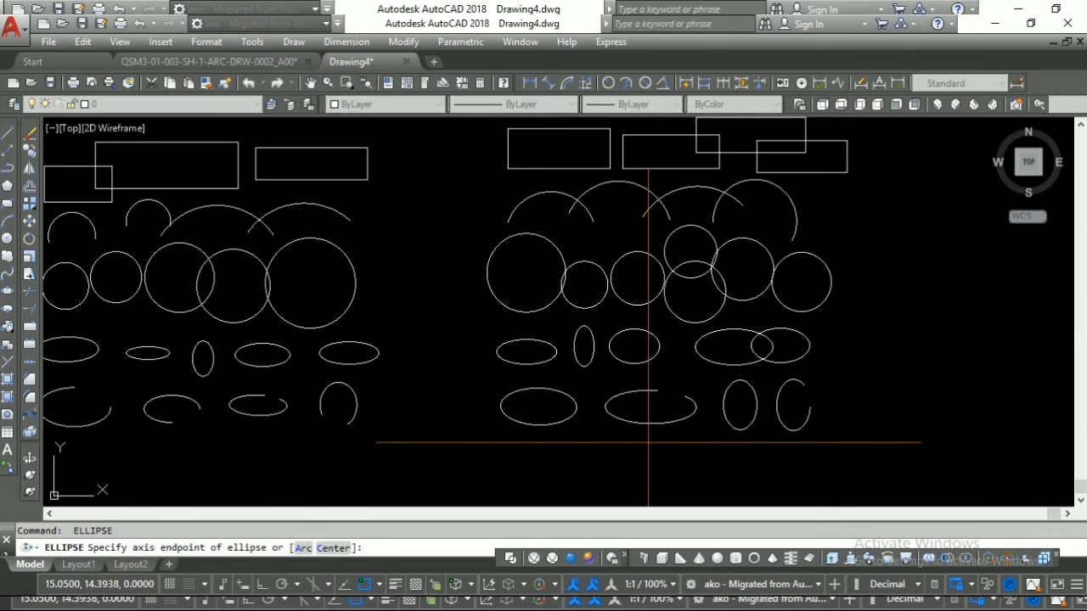
pyautogui.click(563, 458)
pyautogui.click(661, 457)
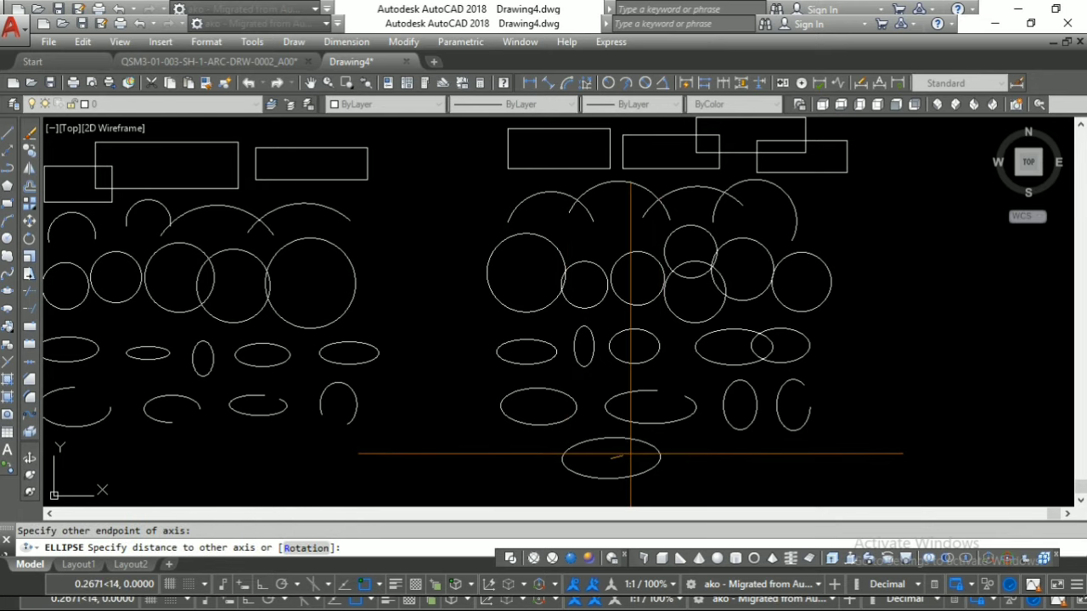
pyautogui.click(633, 442)
pyautogui.press('Return')
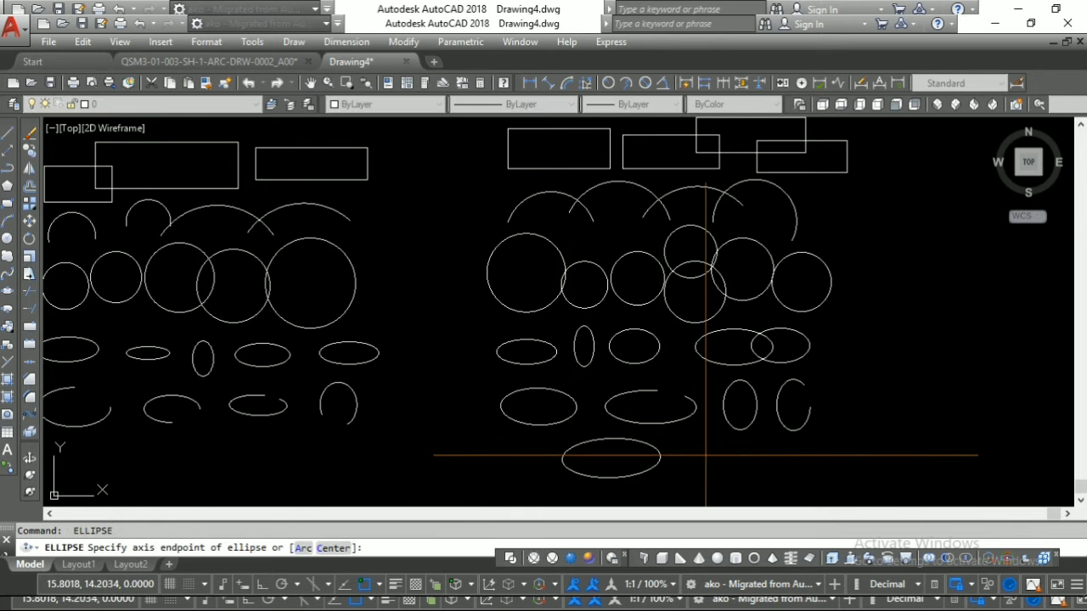
pyautogui.click(704, 456)
pyautogui.click(692, 441)
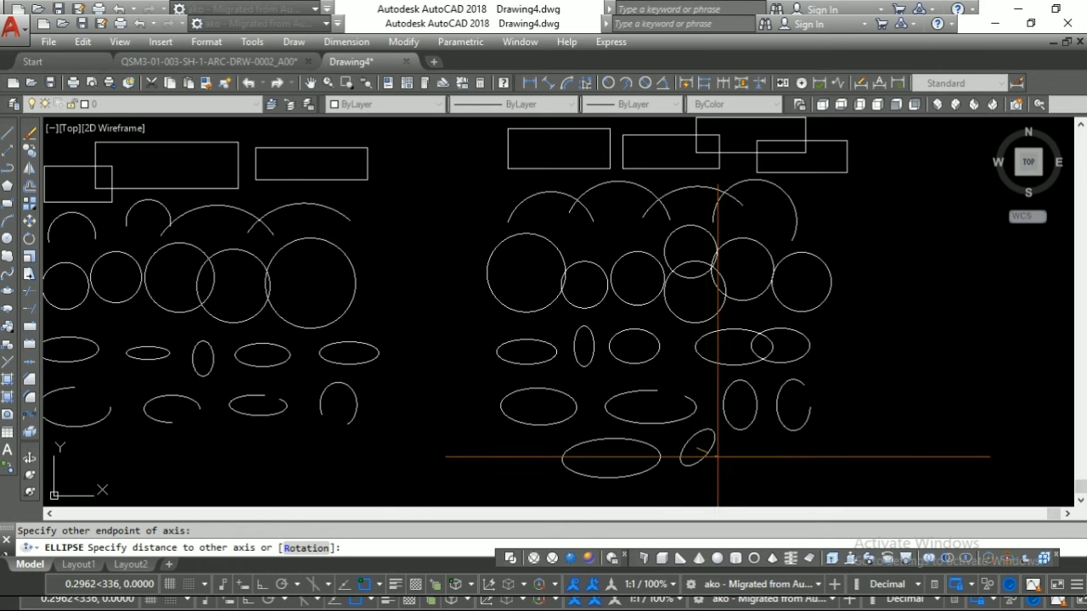
pyautogui.click(720, 454)
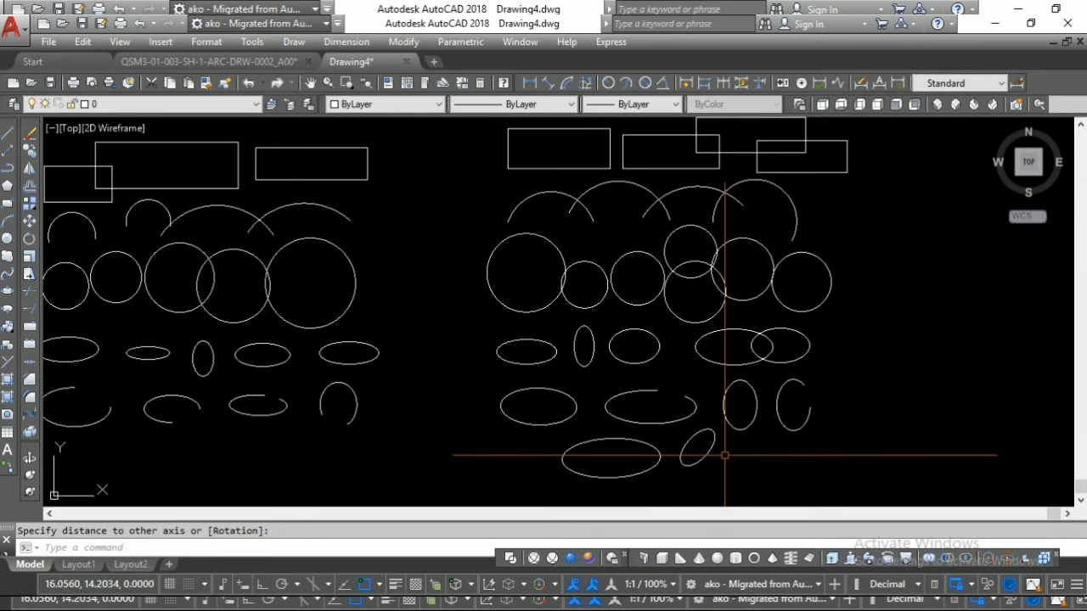
pyautogui.moveTo(467, 307)
pyautogui.mouseDown(button='middle')
pyautogui.moveTo(485, 403)
pyautogui.moveTo(473, 475)
pyautogui.mouseUp(button='middle')
pyautogui.moveTo(517, 354); pyautogui.dragTo(515, 385, button='middle')
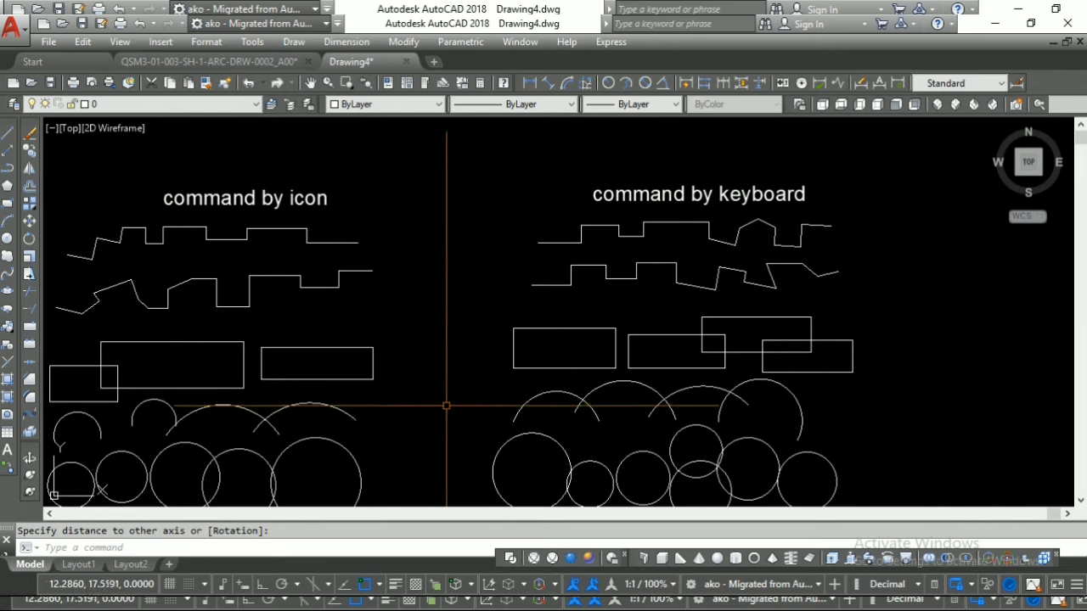
pyautogui.moveTo(446, 406); pyautogui.dragTo(461, 291, button='middle')
pyautogui.moveTo(436, 388); pyautogui.dragTo(446, 344, button='middle')
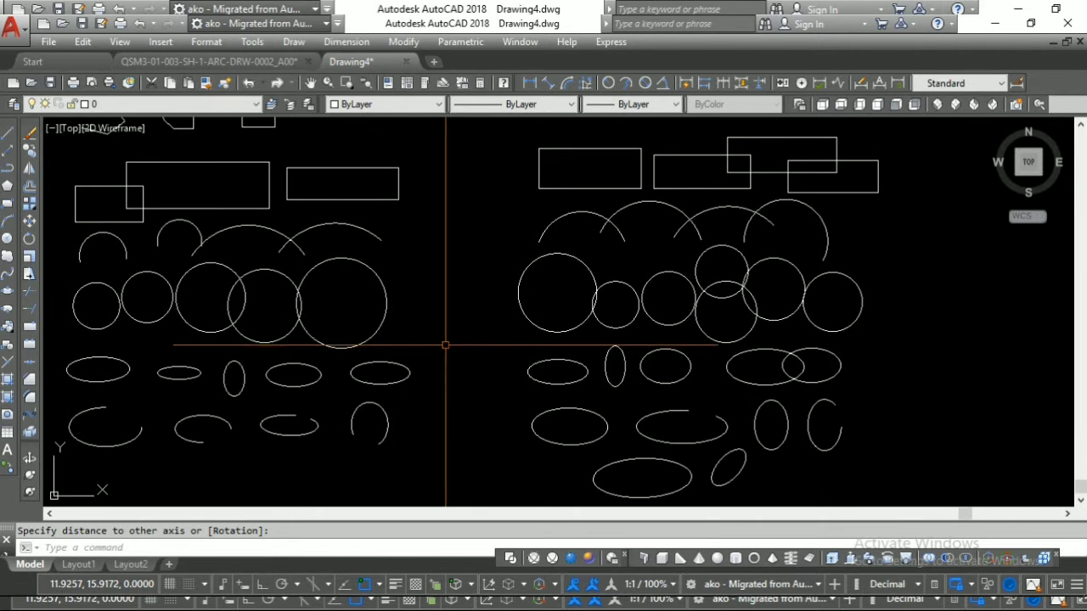
# Erase four segments from the first half of the stepped line chain directly under the "command by icon" heading
pyautogui.scroll(-3, 446, 346)
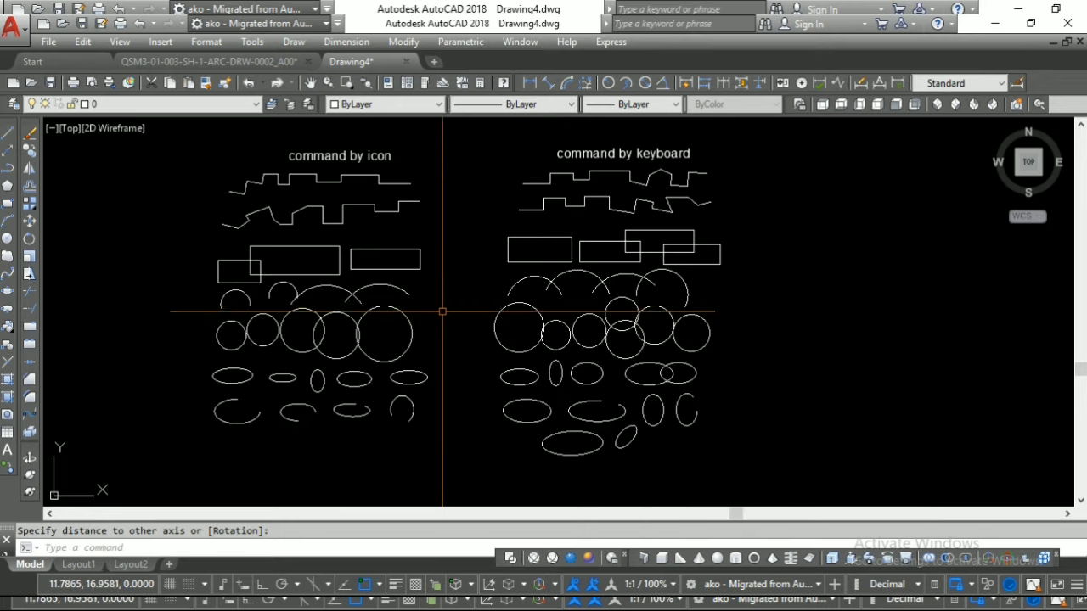
pyautogui.moveTo(443, 312)
pyautogui.mouseDown(button='middle')
pyautogui.moveTo(456, 274)
pyautogui.moveTo(432, 296)
pyautogui.moveTo(426, 288)
pyautogui.mouseUp(button='middle')
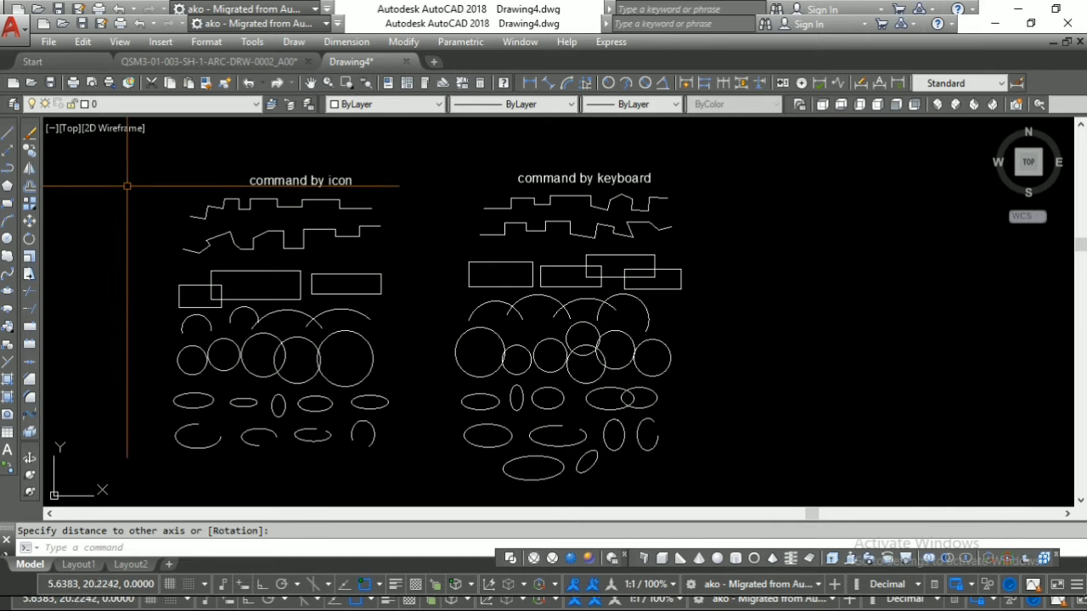
pyautogui.scroll(2, 129, 186)
pyautogui.moveTo(162, 196); pyautogui.dragTo(162, 256, button='middle')
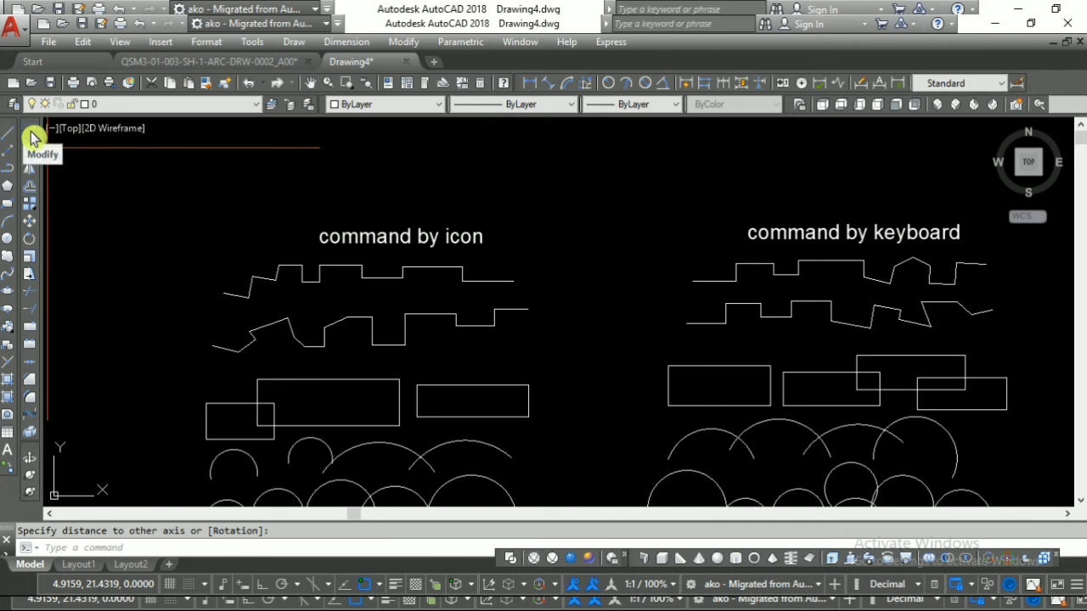
pyautogui.click(32, 139)
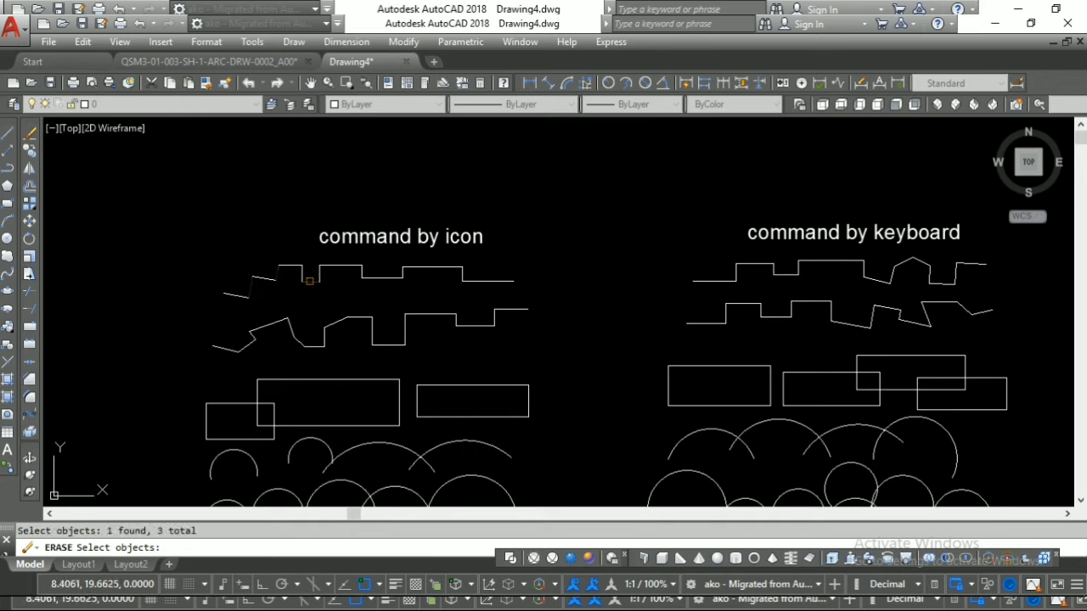
pyautogui.press('Return')
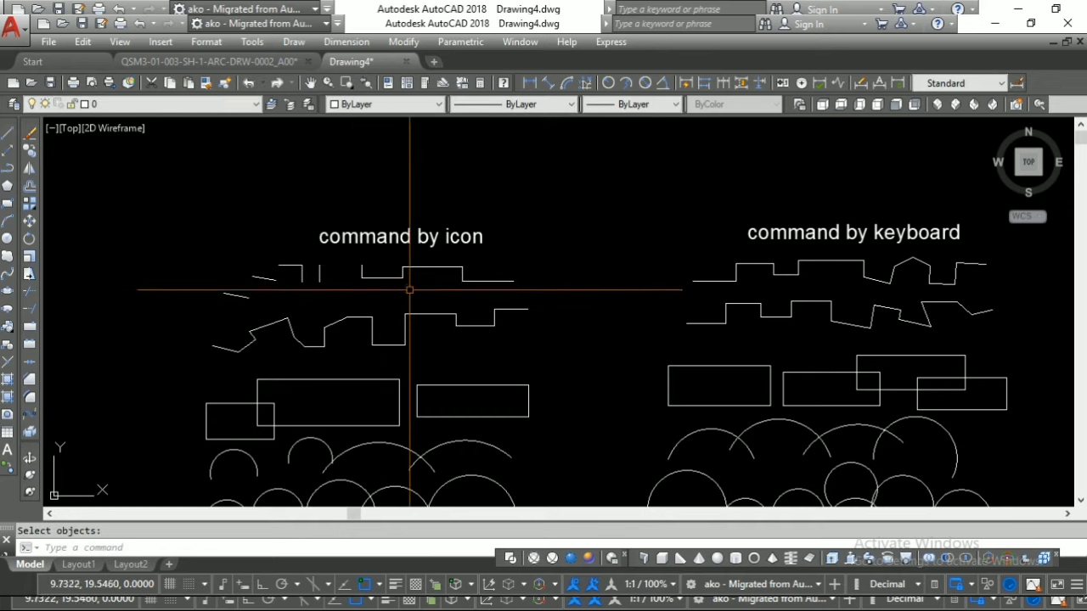
# Repeat Erase to remove the three remaining horizontal segments in the right half of the icon-side line chain
pyautogui.rightClick(356, 291)
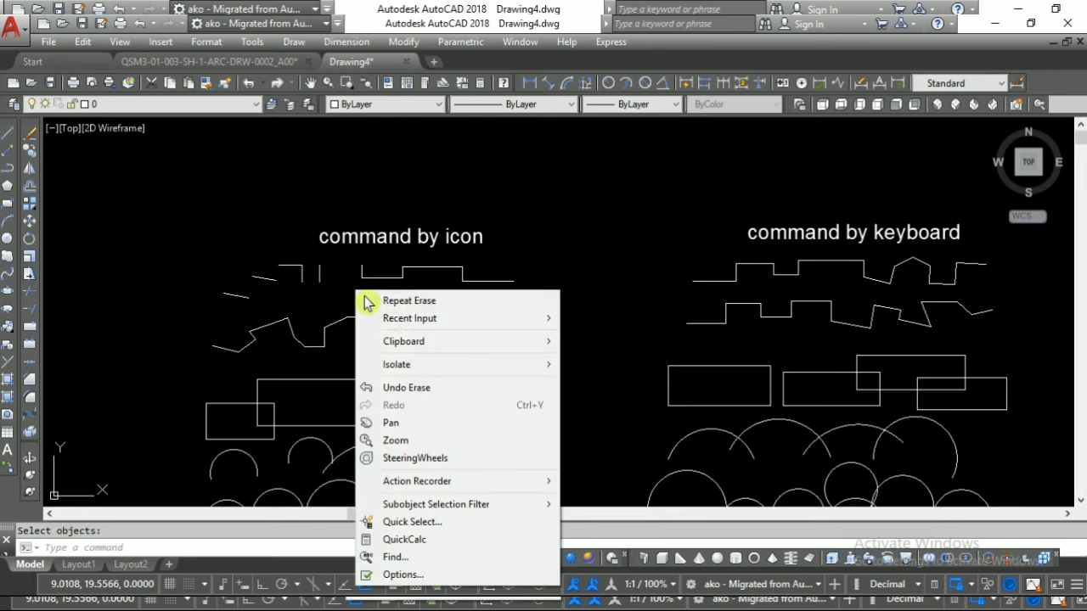
pyautogui.click(414, 298)
pyautogui.click(394, 276)
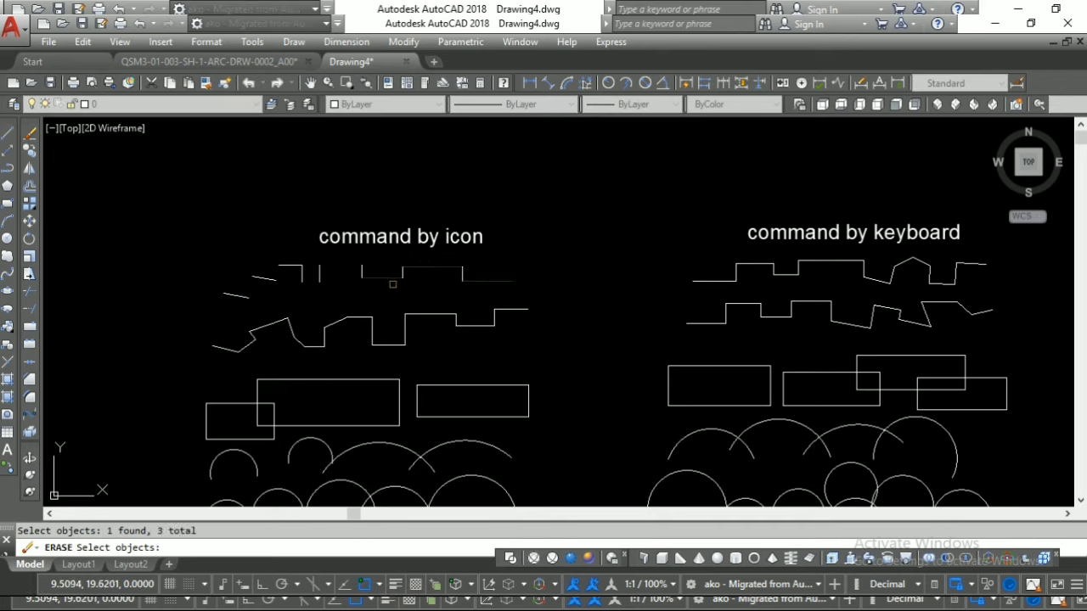
pyautogui.press('Return')
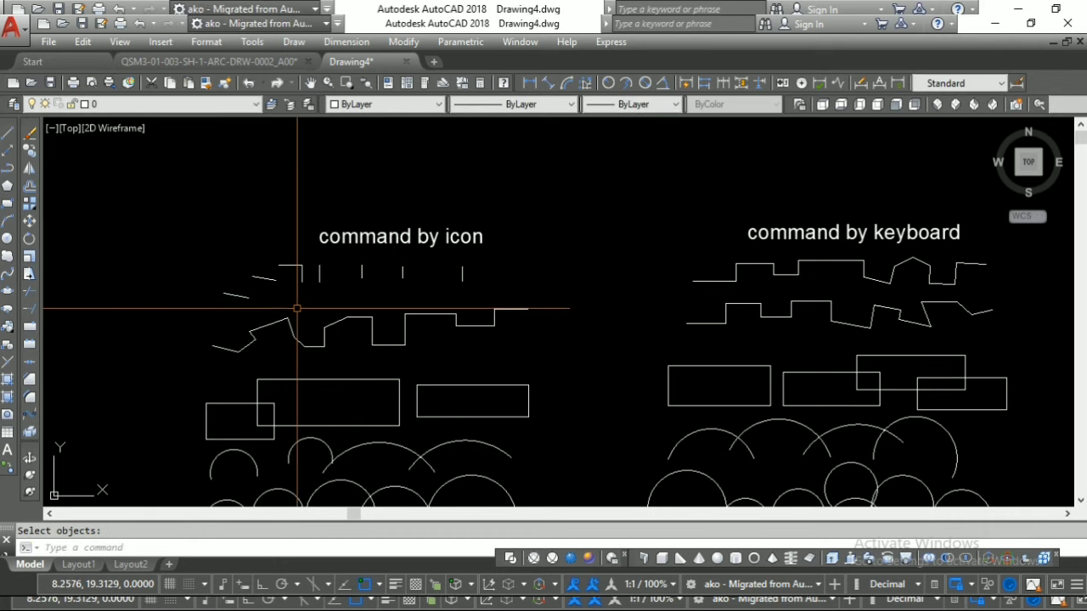
# Erase the small leftmost icon-side rectangle, and repeat Erase to remove the icon-side polyline above the rectangles
pyautogui.click(30, 135)
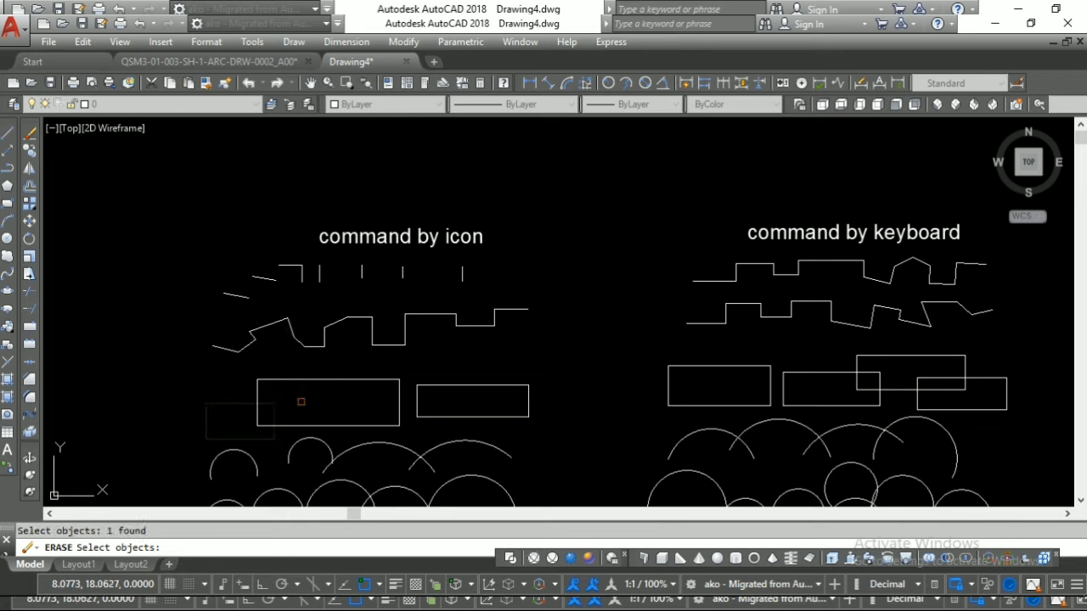
pyautogui.press('Return')
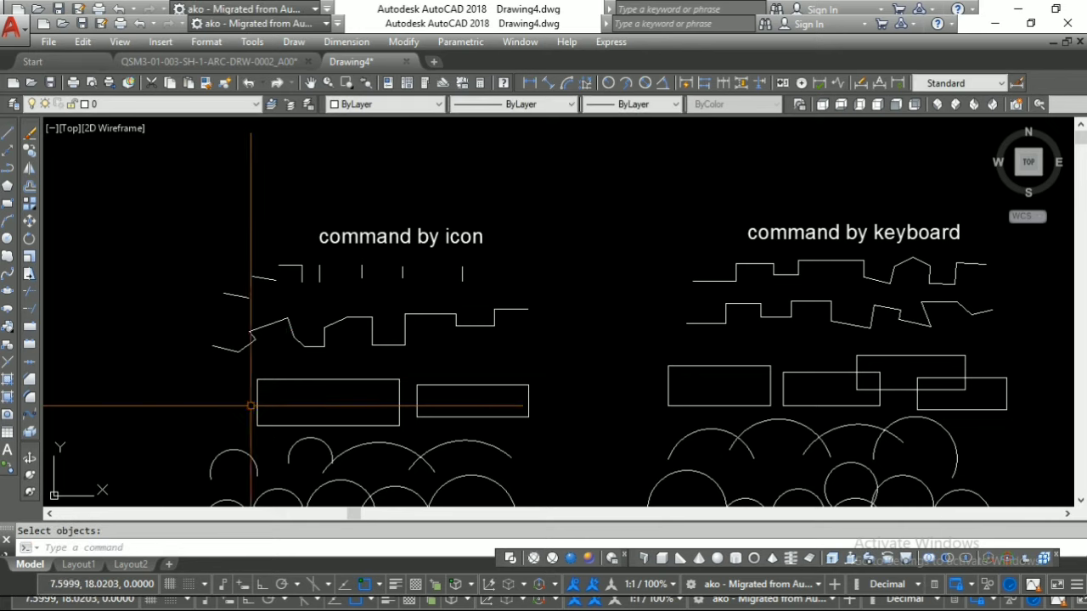
pyautogui.rightClick(318, 322)
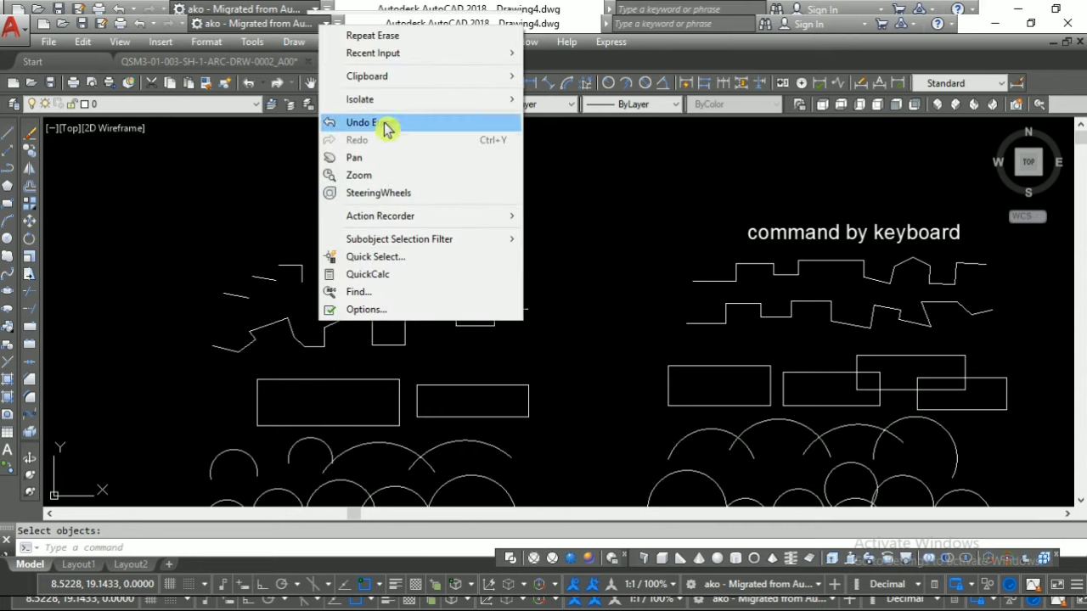
pyautogui.click(383, 36)
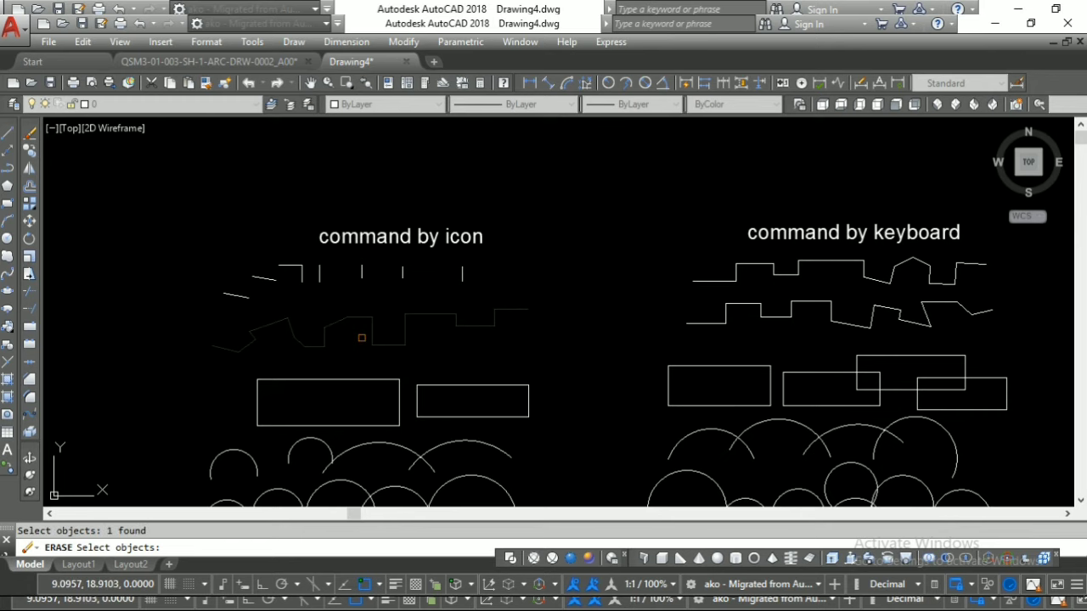
pyautogui.press('Return')
pyautogui.moveTo(376, 359); pyautogui.dragTo(348, 283, button='middle')
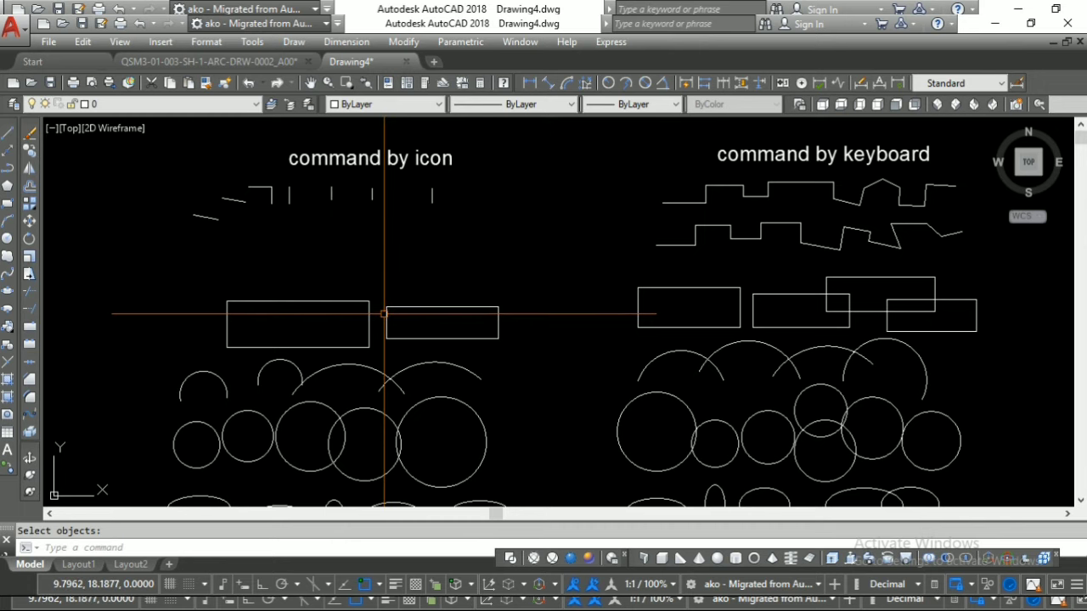
# Run the E command to erase three steep segments near the right end of the line chain under "command by keyboard"
pyautogui.moveTo(489, 206)
pyautogui.mouseDown(button='middle')
pyautogui.moveTo(468, 236)
pyautogui.moveTo(270, 260)
pyautogui.mouseUp(button='middle')
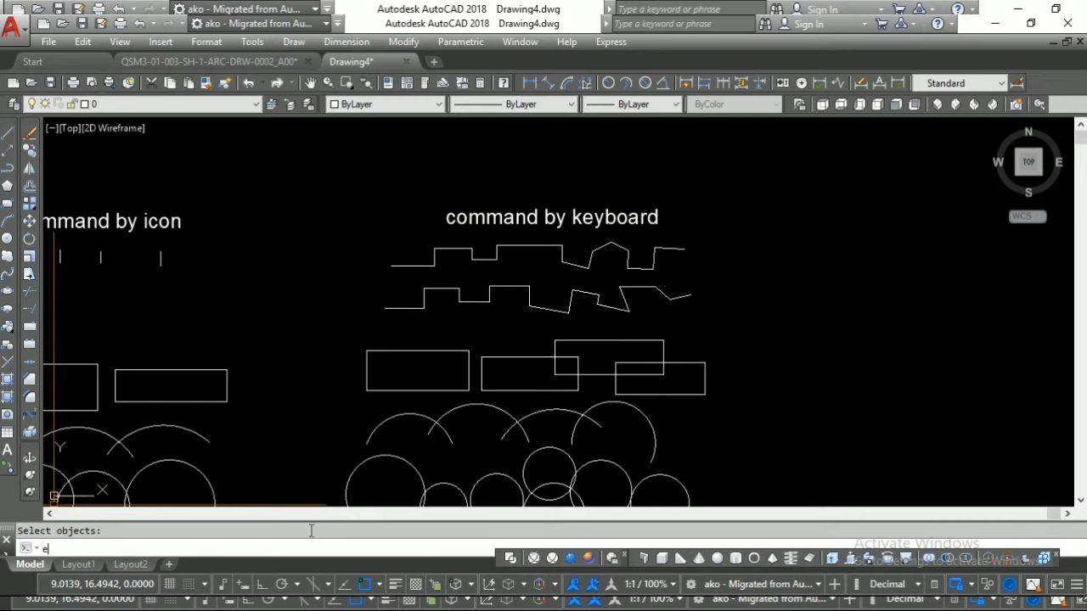
pyautogui.press('Return')
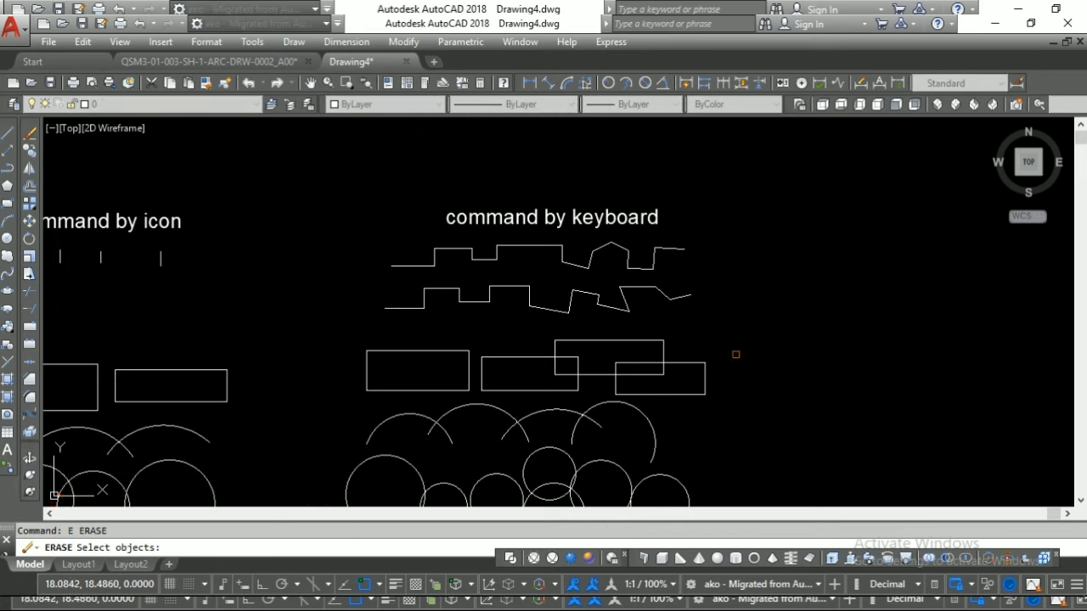
pyautogui.click(648, 259)
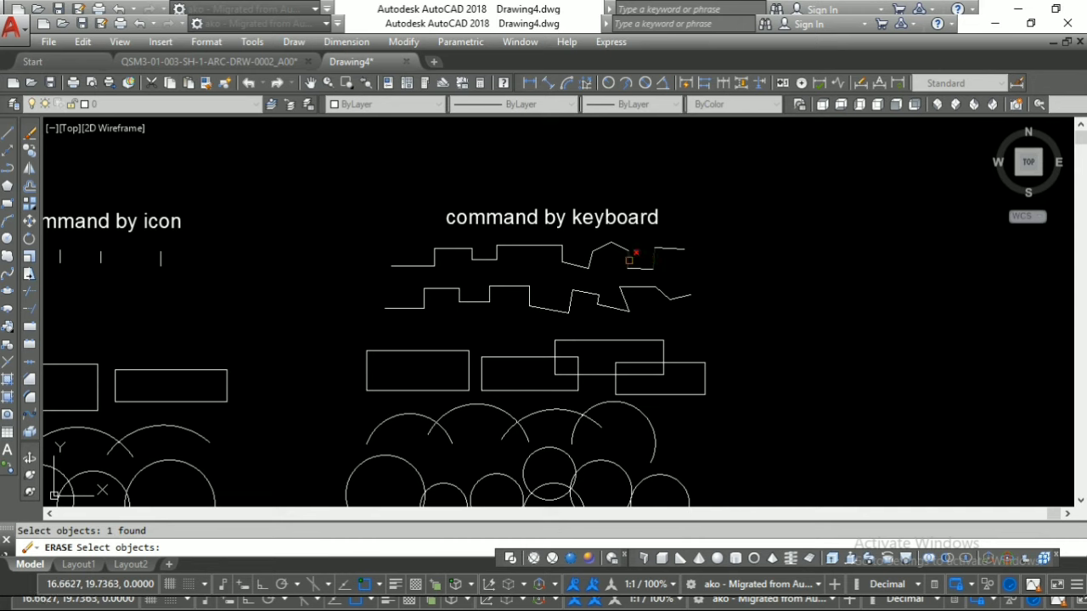
pyautogui.press('Return')
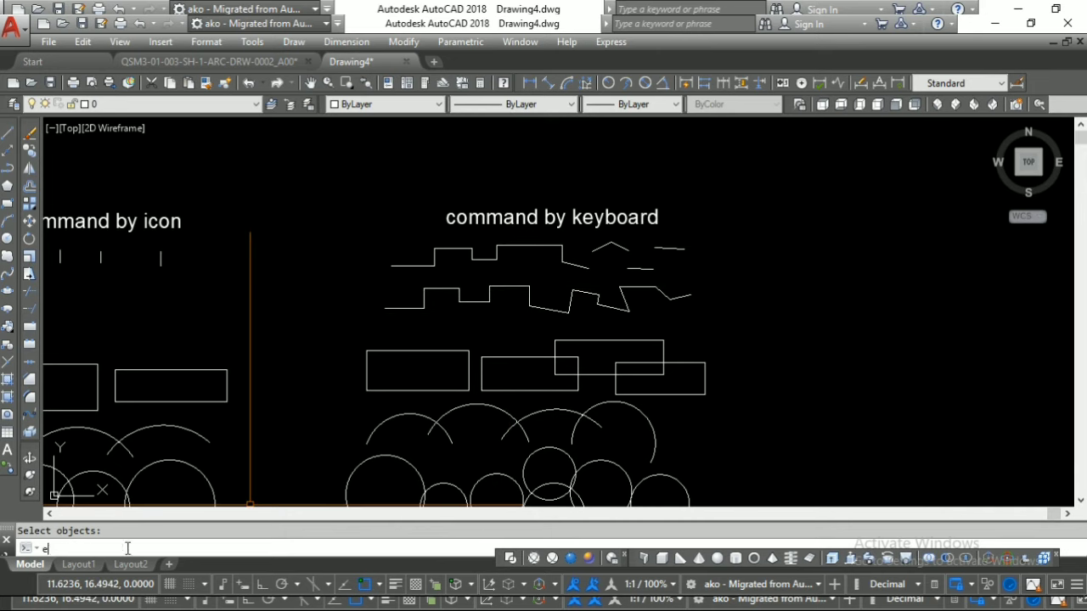
# Run the E command again to erase the whole polyline above the keyboard-side rectangles
pyautogui.write('e')
pyautogui.press('Return')
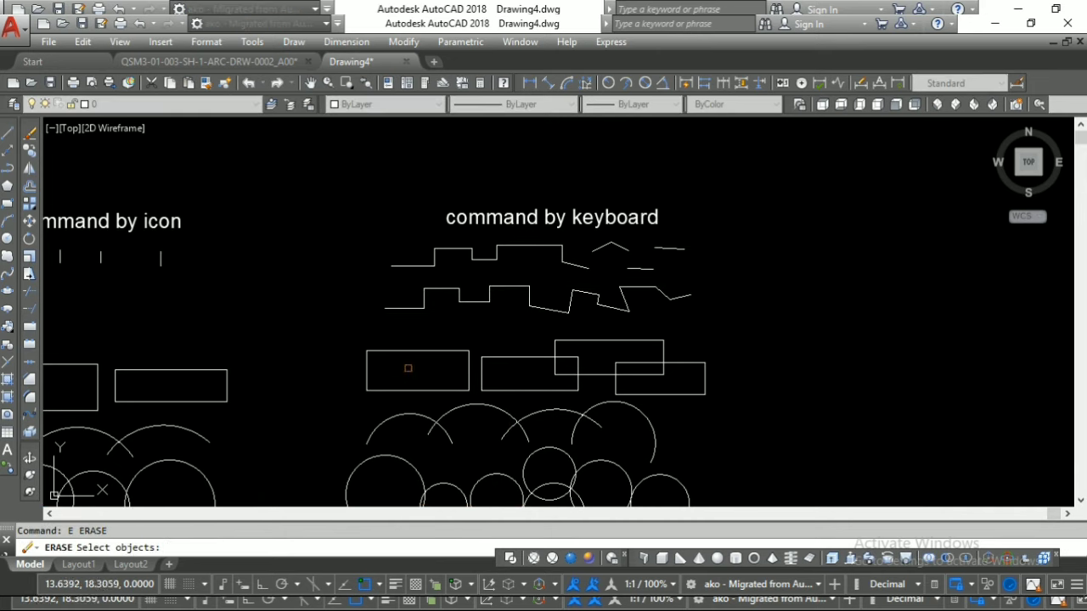
pyautogui.click(424, 308)
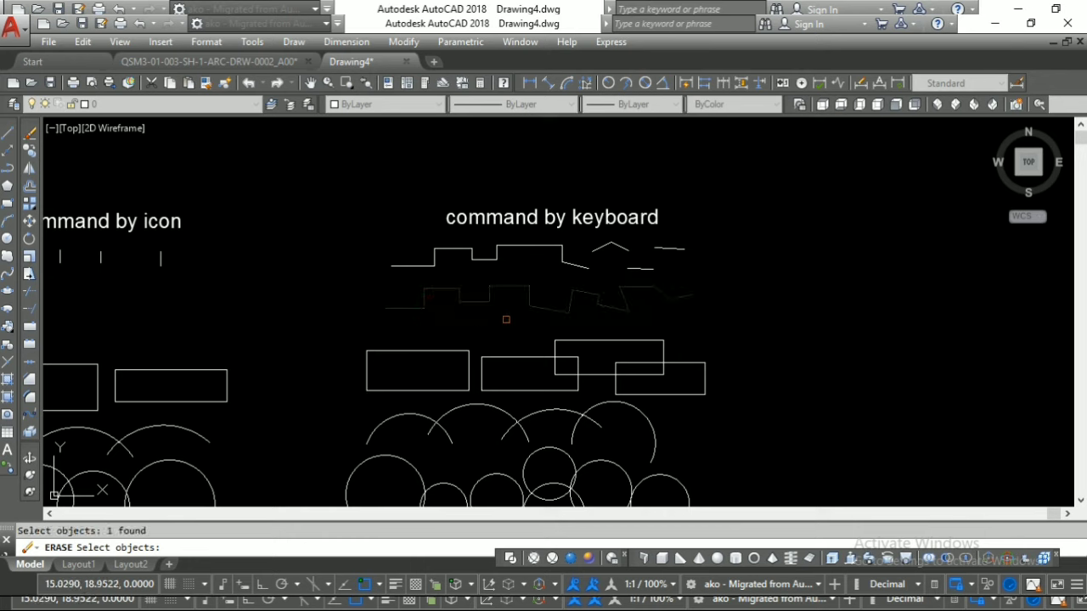
pyautogui.press('Return')
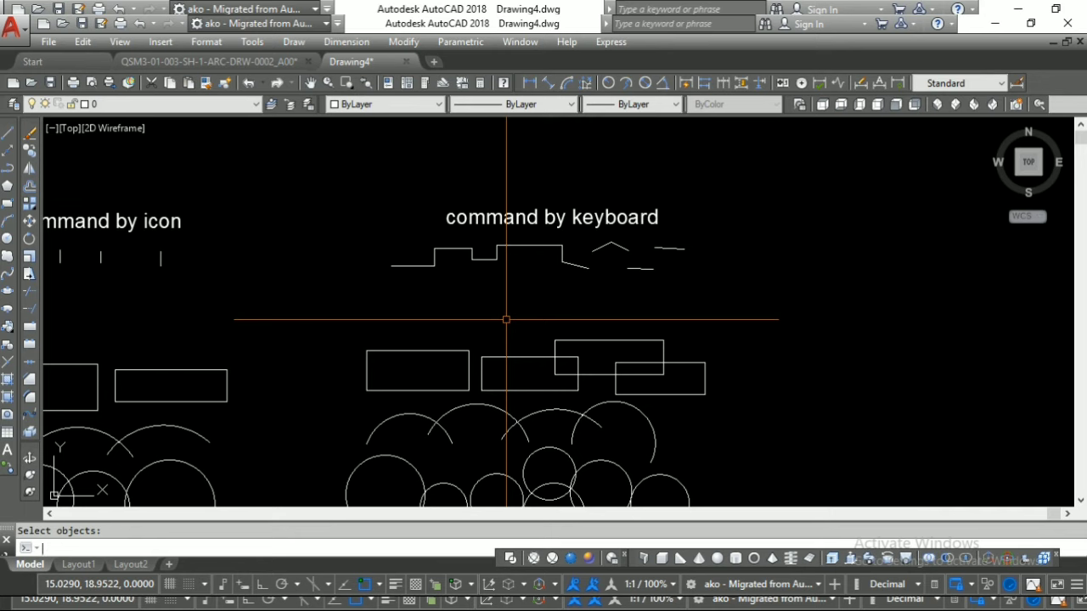
# Run the E command to erase the first and third arcs in the keyboard-side arc row
pyautogui.moveTo(478, 423); pyautogui.dragTo(496, 347, button='middle')
pyautogui.moveTo(449, 392); pyautogui.dragTo(499, 375, button='middle')
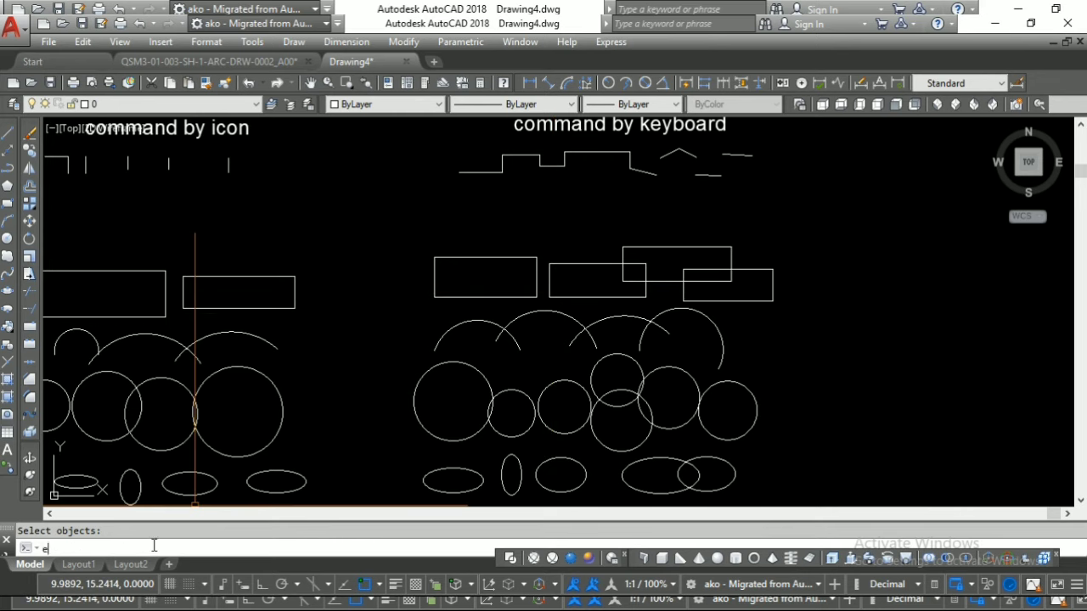
pyautogui.press('Return')
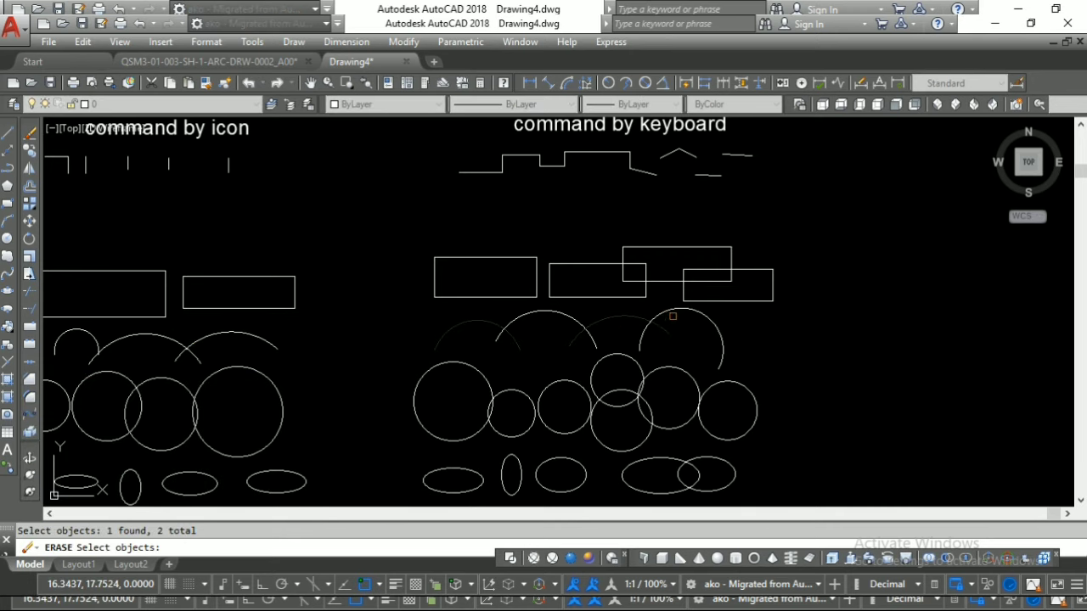
pyautogui.press('Return')
# Erase the second and fourth circles in the icon-side circle row
pyautogui.moveTo(375, 292)
pyautogui.mouseDown(button='middle')
pyautogui.moveTo(400, 296)
pyautogui.moveTo(388, 383)
pyautogui.mouseUp(button='middle')
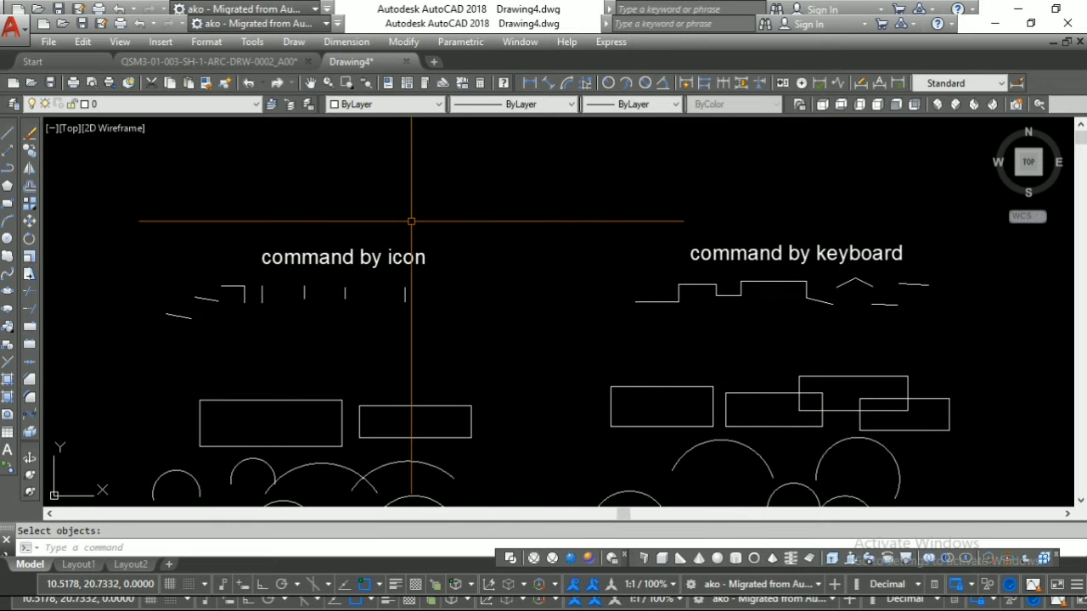
pyautogui.click(32, 136)
pyautogui.moveTo(243, 393); pyautogui.dragTo(256, 236, button='middle')
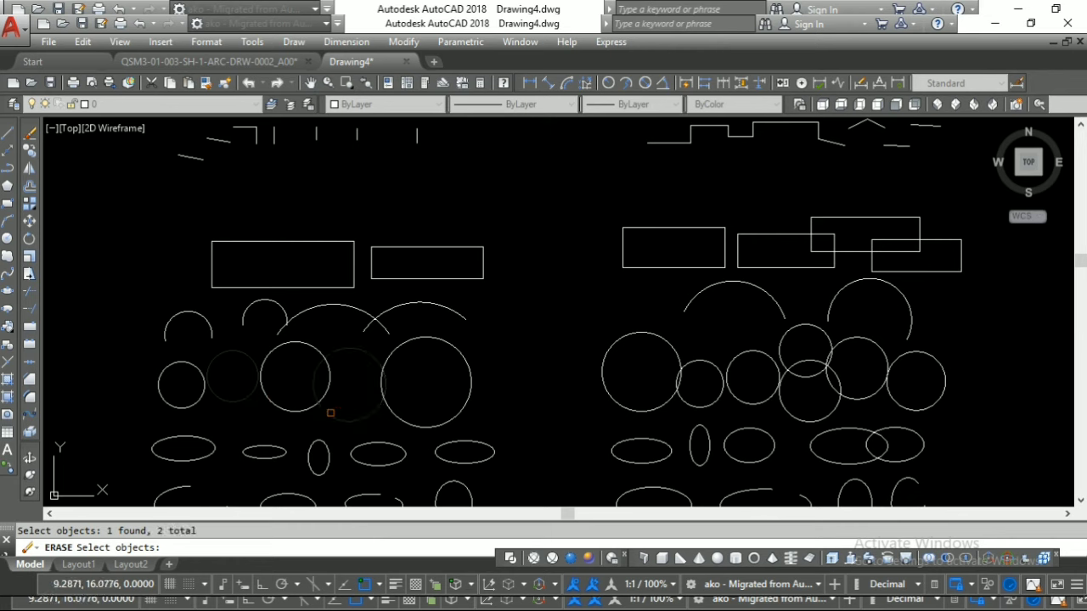
pyautogui.press('Return')
# Repeat Erase to remove the first and fourth full ellipses in the icon-side ellipse row
pyautogui.moveTo(291, 438); pyautogui.dragTo(291, 396, button='middle')
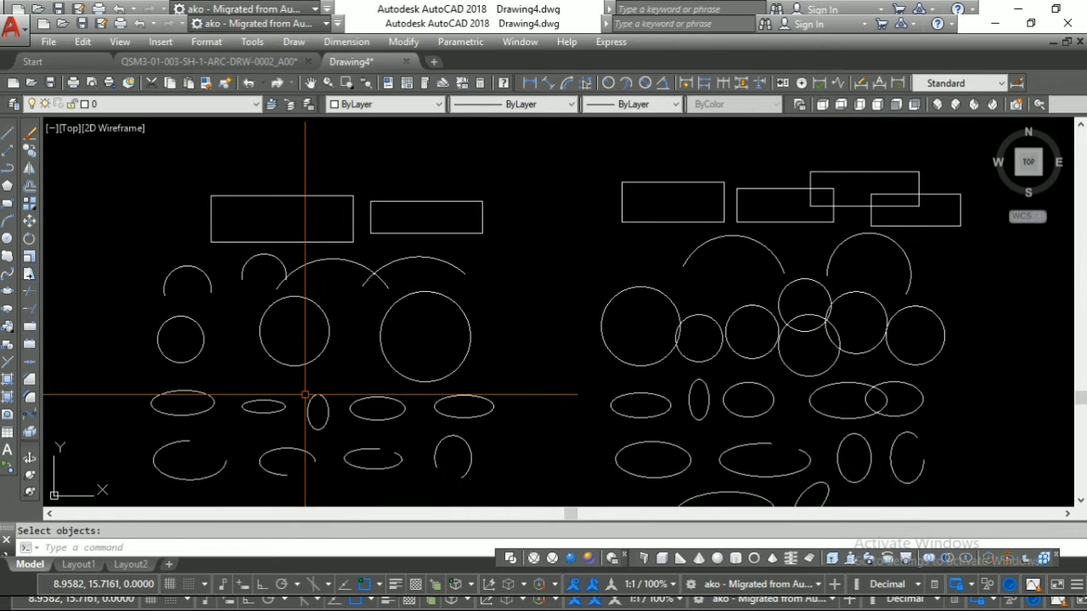
pyautogui.rightClick(315, 407)
pyautogui.click(371, 111)
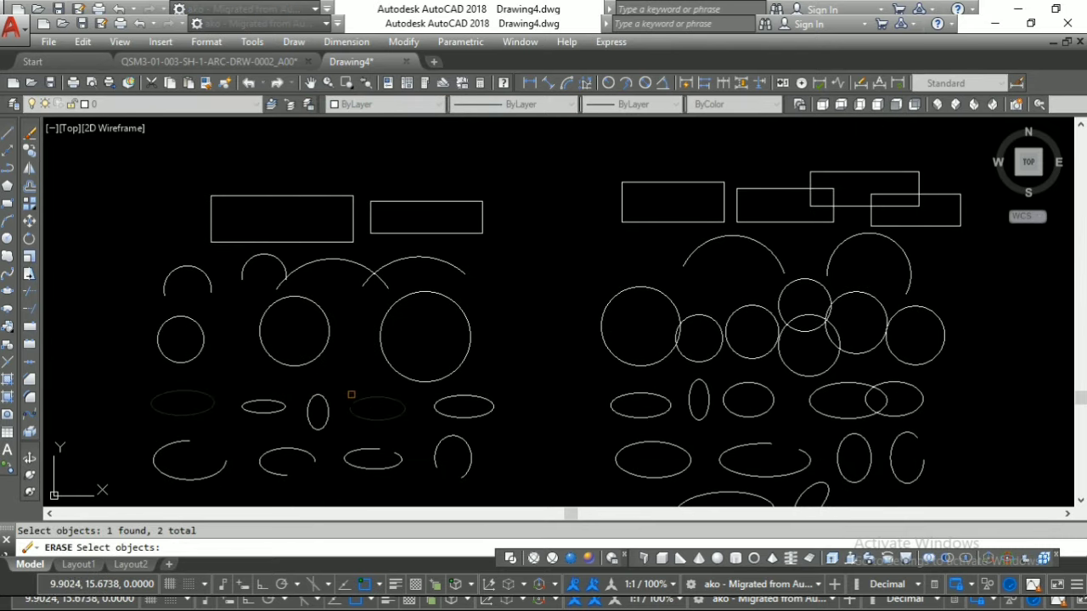
pyautogui.press('Return')
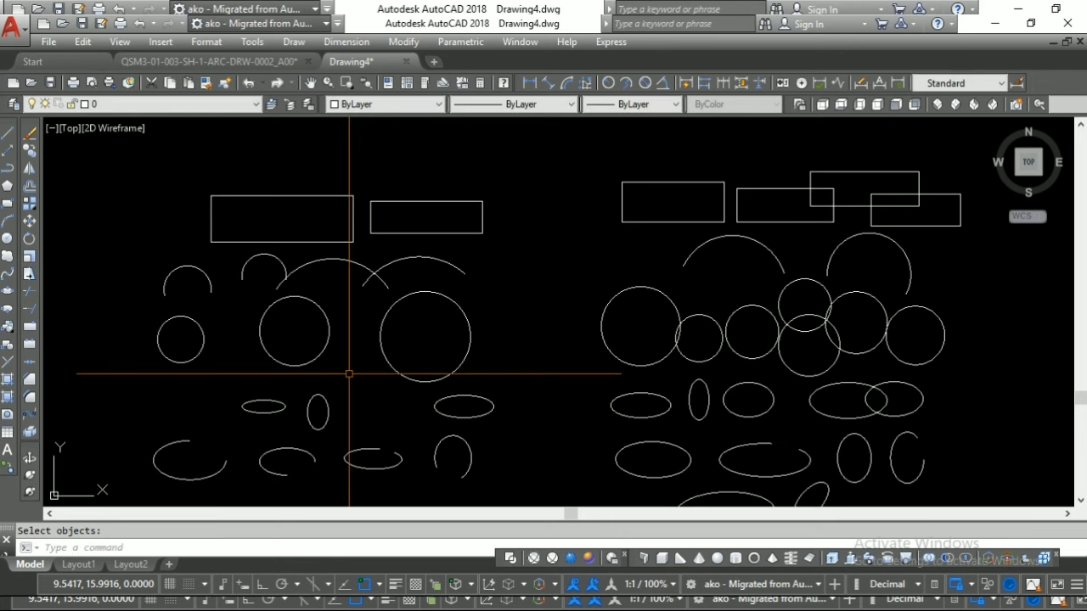
# Preselect the two larger icon-side circles, the large rectangle and the leftmost small arc, and erase them together
pyautogui.scroll(-4, 349, 374)
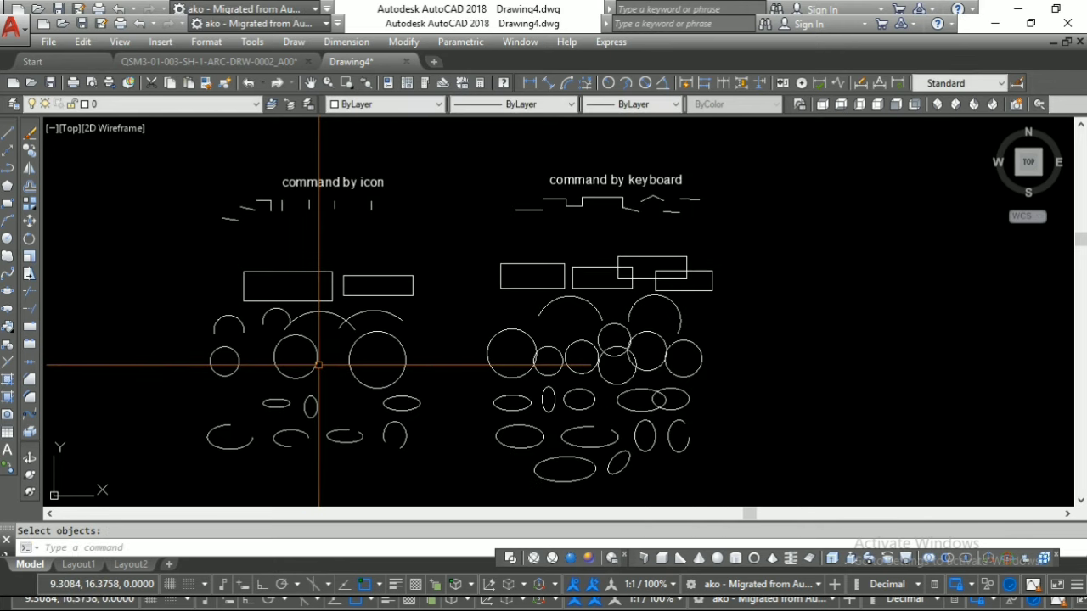
pyautogui.scroll(2, 318, 365)
pyautogui.moveTo(346, 400); pyautogui.dragTo(340, 445, button='middle')
pyautogui.click(342, 396)
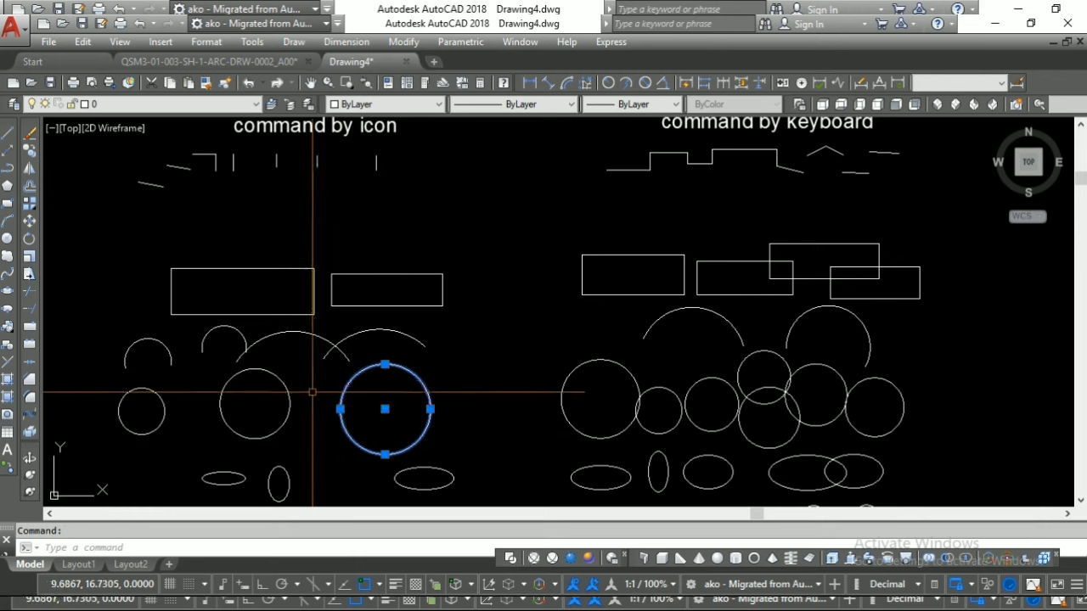
pyautogui.click(255, 368)
pyautogui.click(255, 318)
pyautogui.click(226, 312)
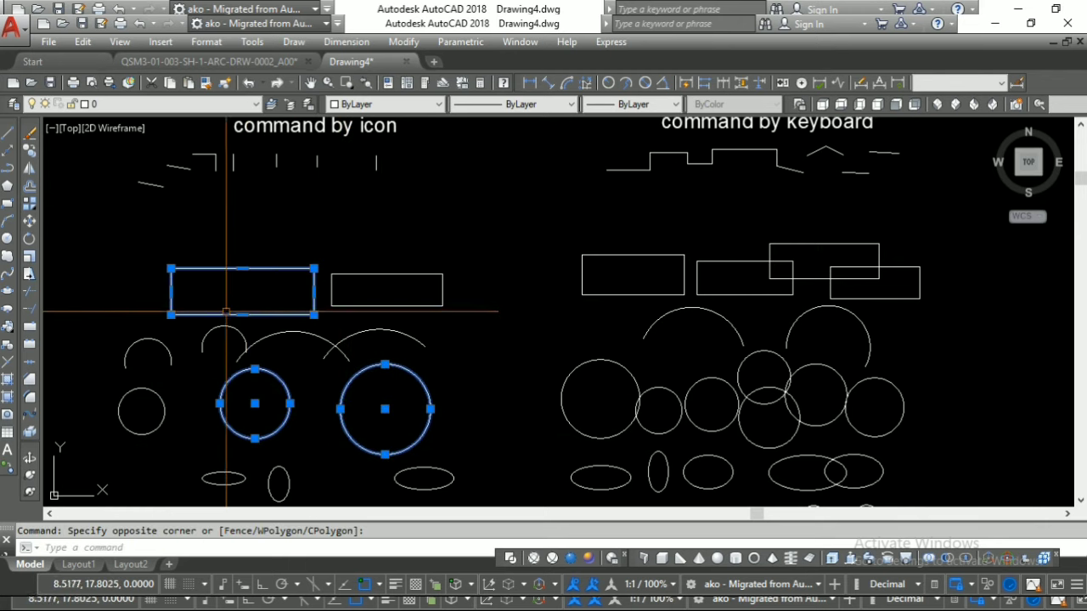
pyautogui.click(158, 357)
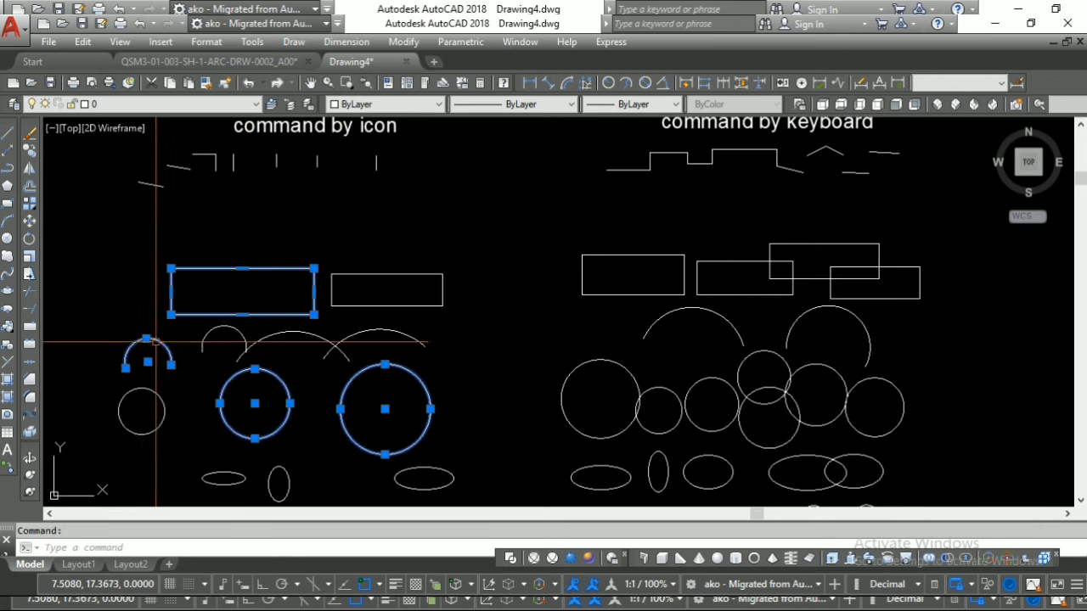
pyautogui.click(32, 143)
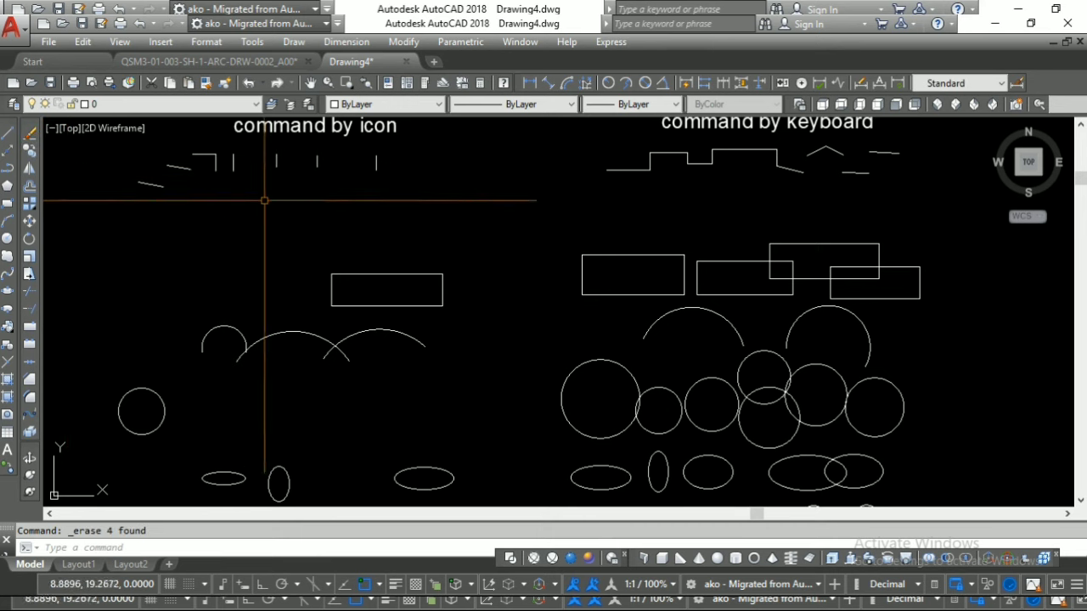
# Preselect the three upper and lower horizontal segments and the sloping end segment of the keyboard-side stepped line, excluding the notch, and erase them with E
pyautogui.click(447, 374)
pyautogui.moveTo(447, 373)
pyautogui.mouseDown(button='middle')
pyautogui.moveTo(361, 475)
pyautogui.moveTo(293, 511)
pyautogui.mouseUp(button='middle')
pyautogui.moveTo(709, 313); pyautogui.dragTo(718, 402, button='middle')
pyautogui.scroll(2, 607, 335)
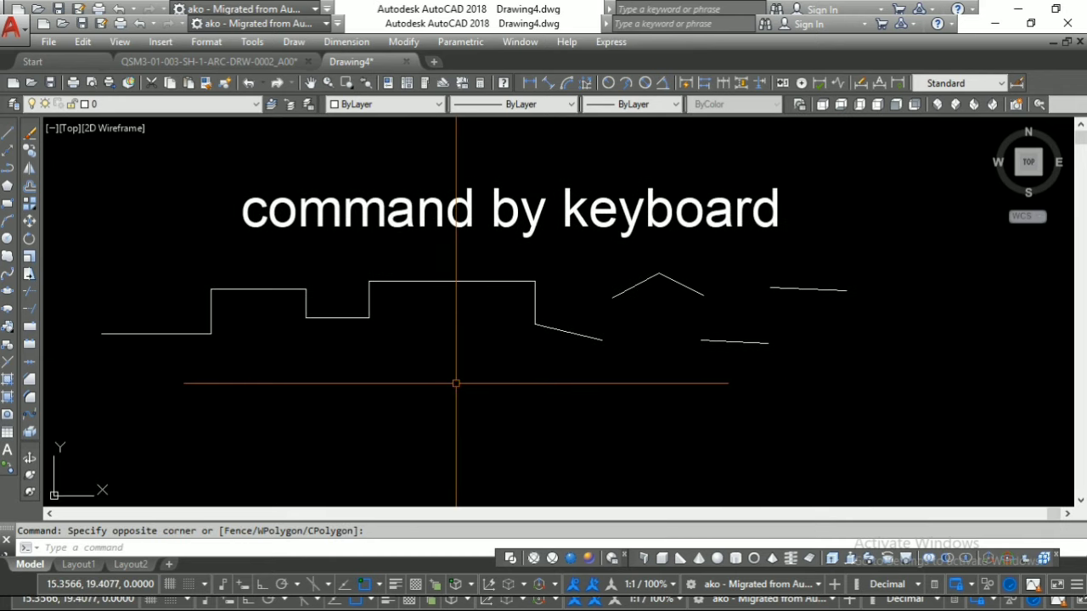
pyautogui.moveTo(453, 381); pyautogui.dragTo(462, 388, button='middle')
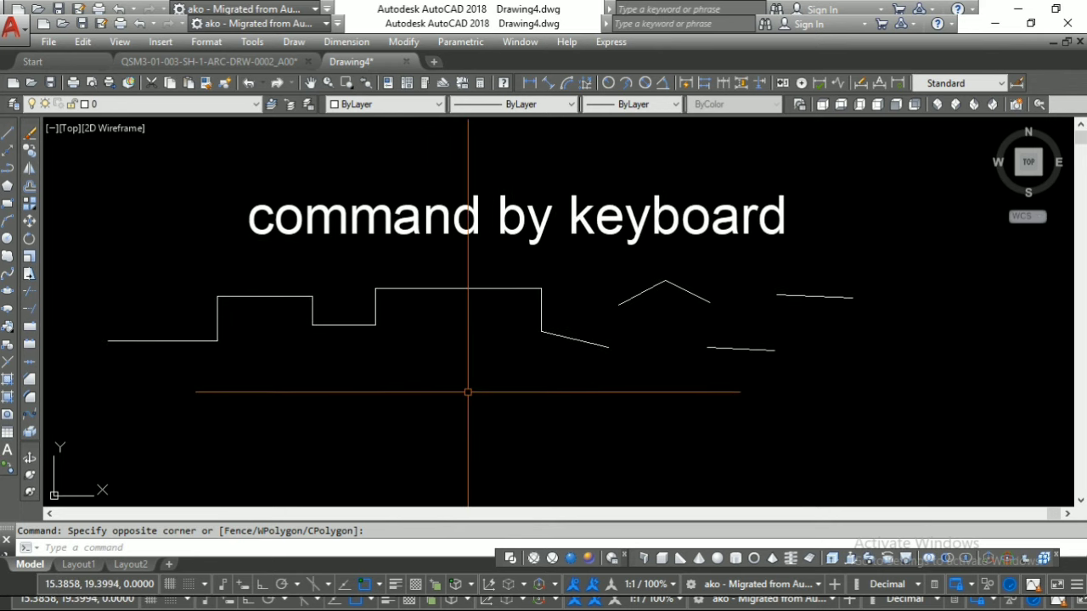
pyautogui.click(566, 337)
pyautogui.click(454, 290)
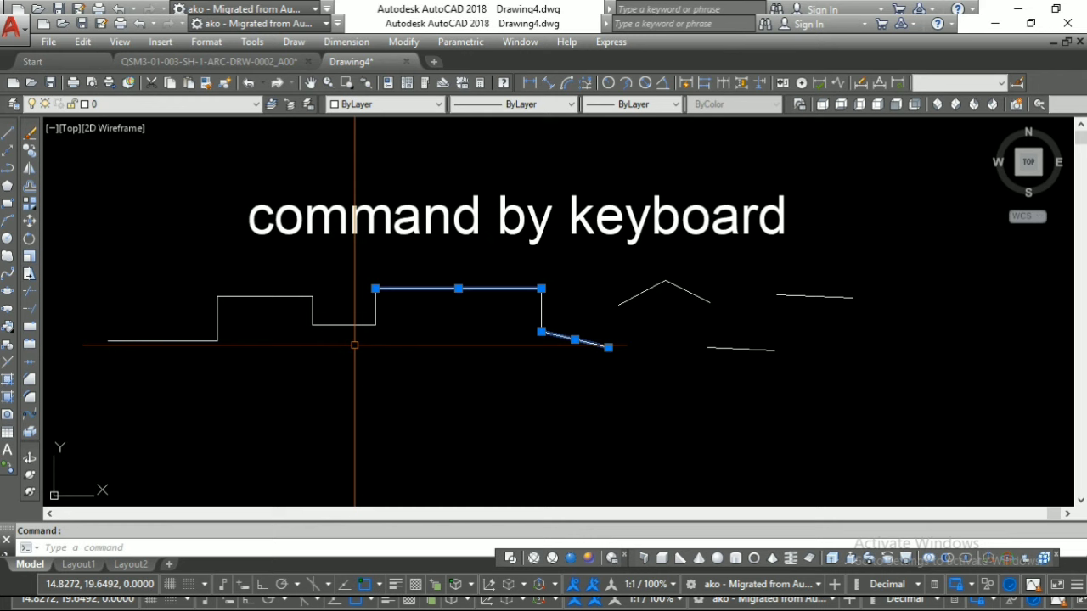
pyautogui.click(270, 296)
pyautogui.click(170, 340)
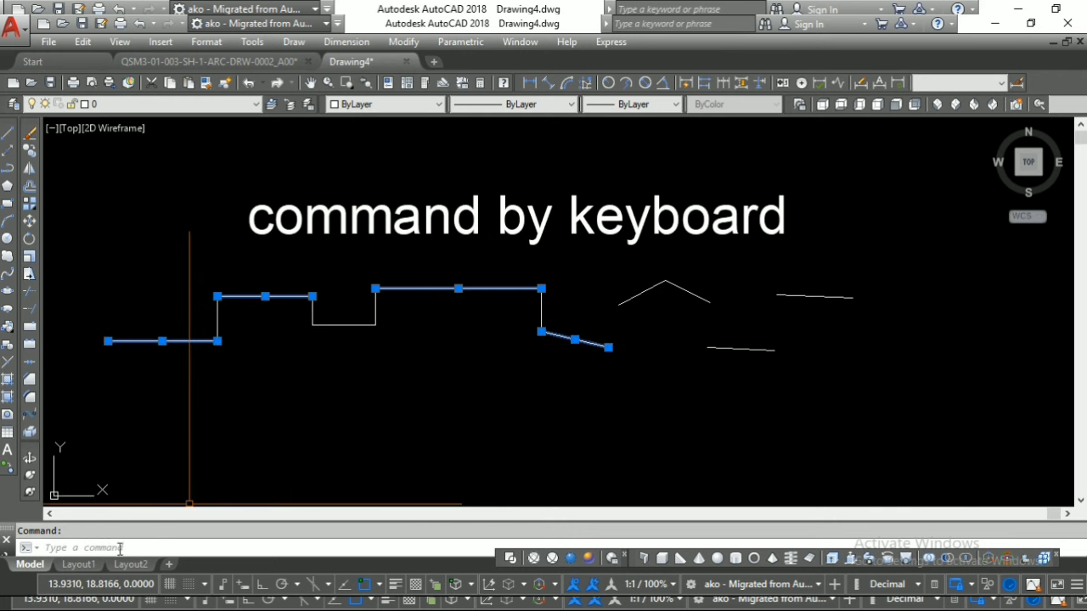
pyautogui.press('Return')
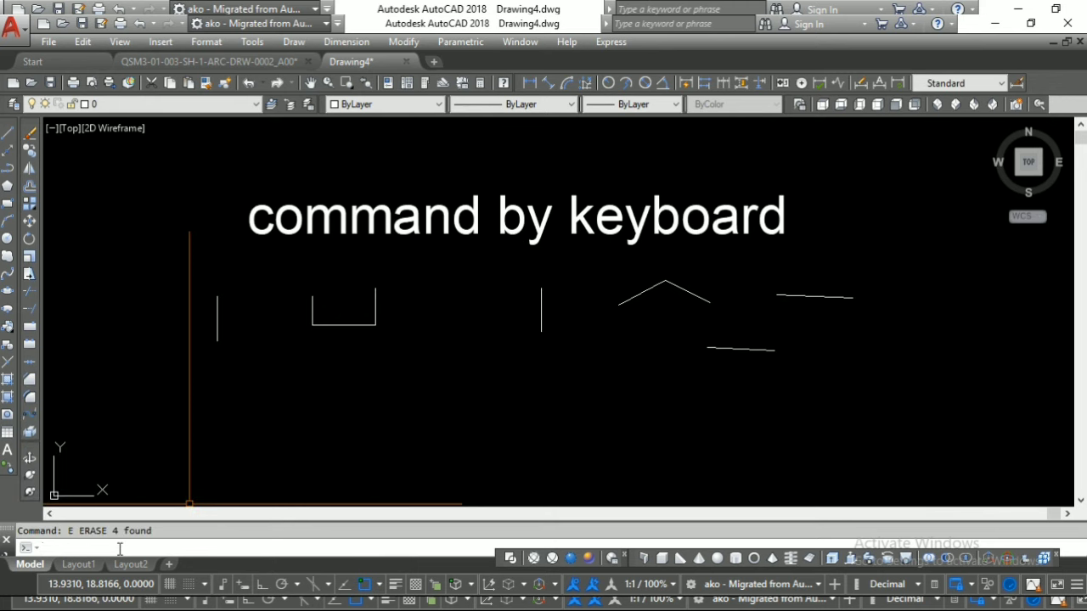
# Preselect the three leftmost keyboard-side rectangles and erase them together with the E command
pyautogui.scroll(-2, 483, 332)
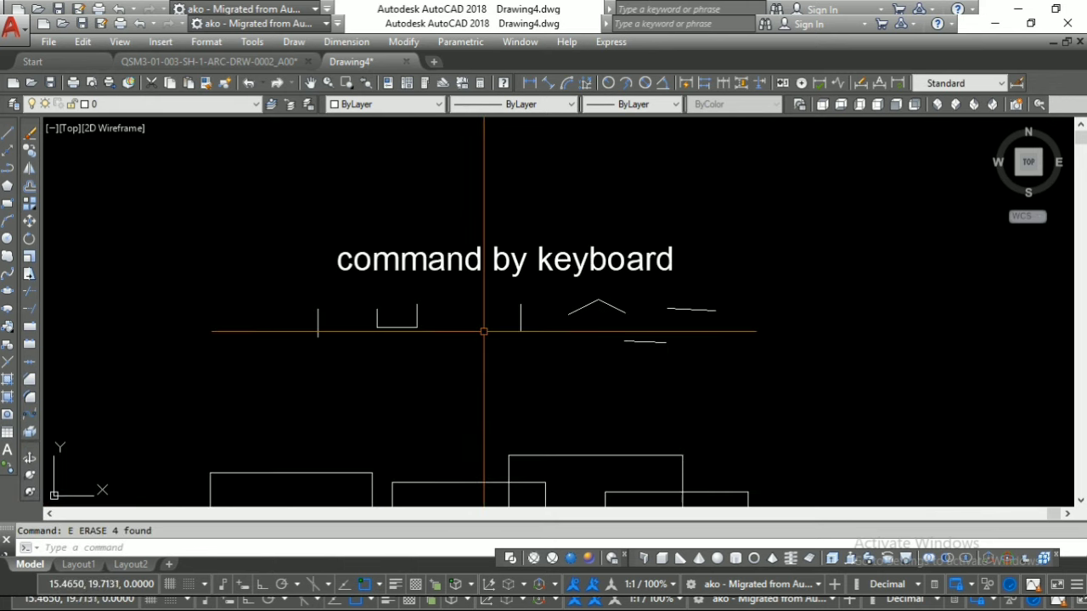
pyautogui.scroll(-2, 483, 331)
pyautogui.moveTo(490, 419); pyautogui.dragTo(479, 287, button='middle')
pyautogui.scroll(2, 480, 323)
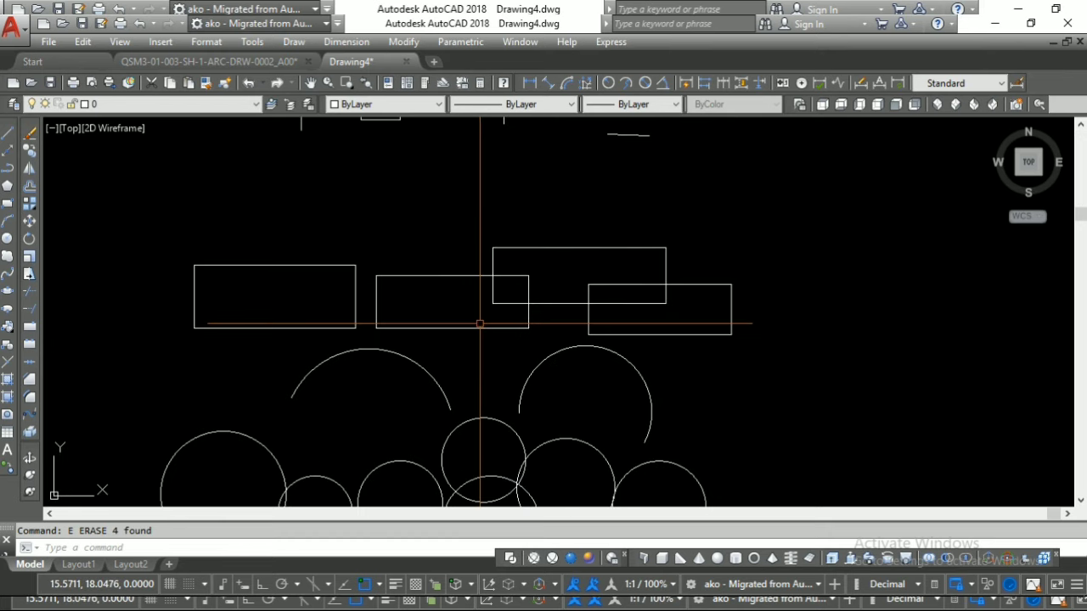
pyautogui.click(528, 319)
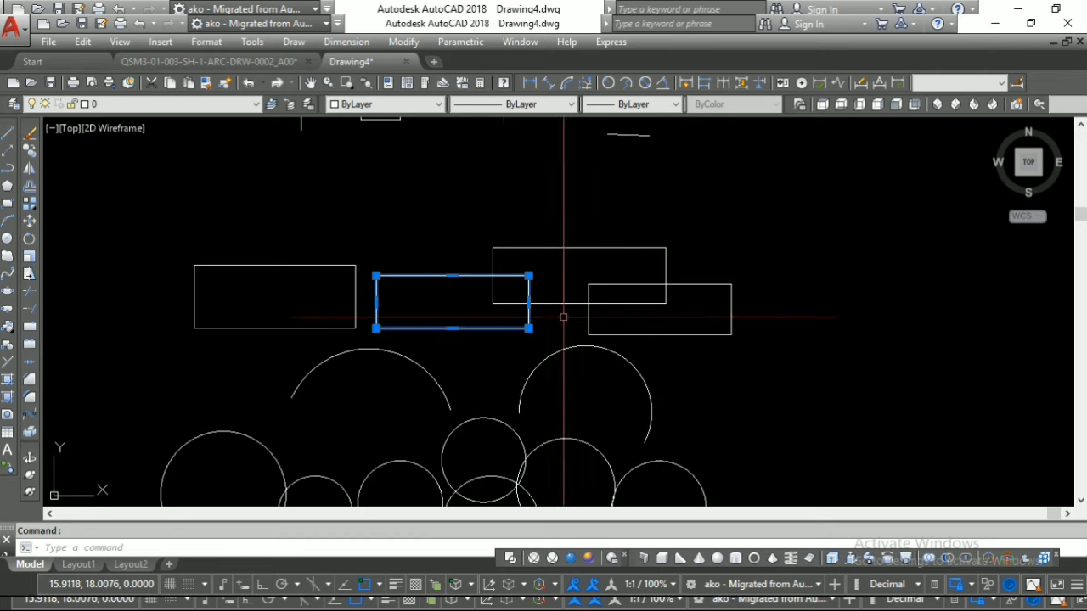
pyautogui.click(618, 244)
pyautogui.click(436, 279)
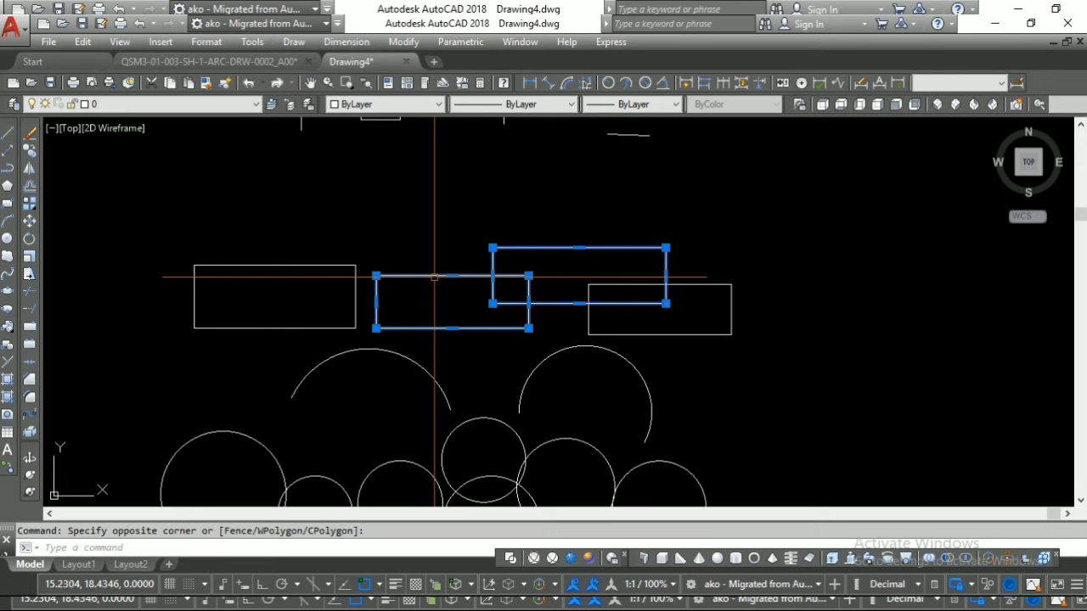
pyautogui.click(272, 265)
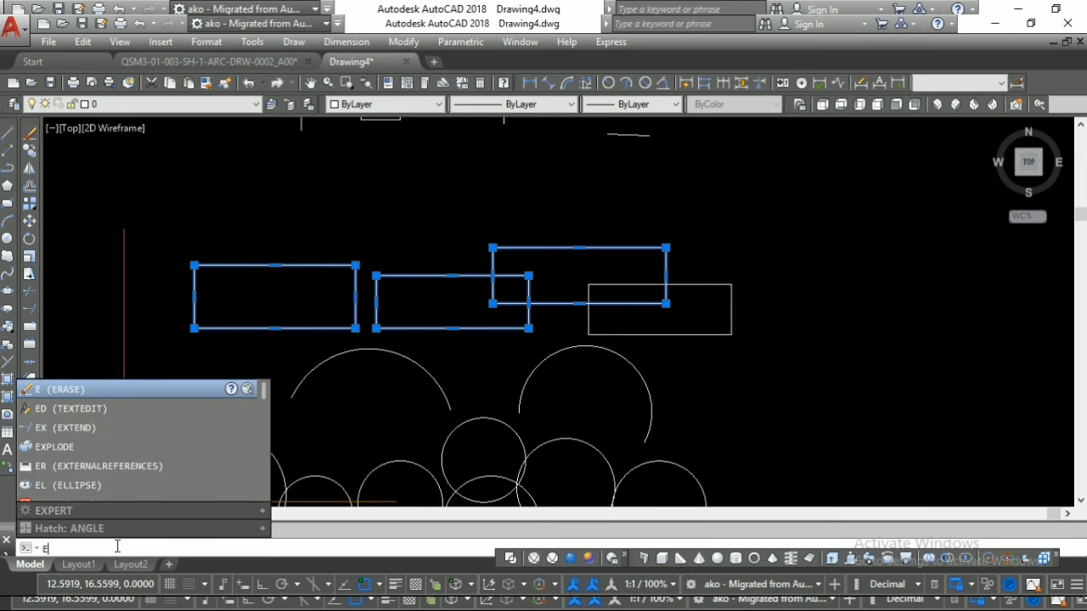
pyautogui.press('Return')
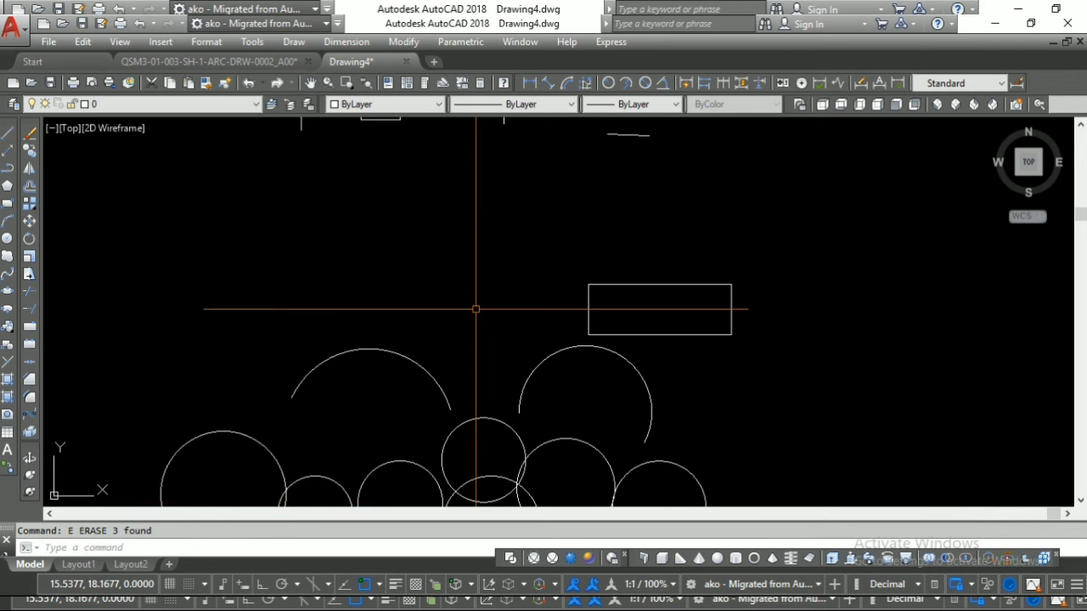
# Run the E command and erase all remaining shapes below both headings with one crossing window, keeping the heading texts
pyautogui.scroll(-6, 476, 309)
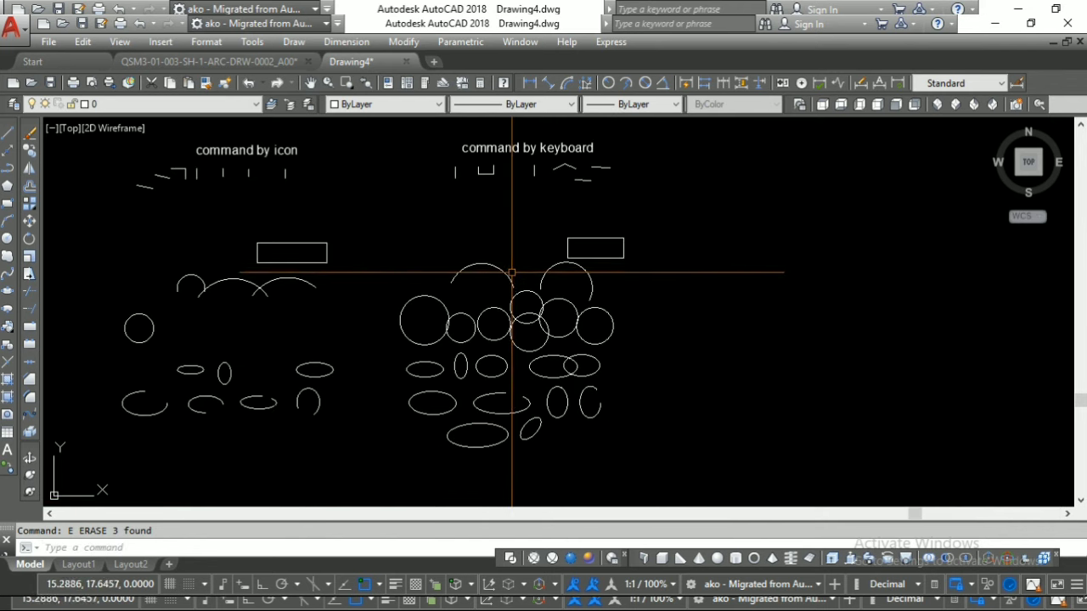
pyautogui.scroll(3, 412, 259)
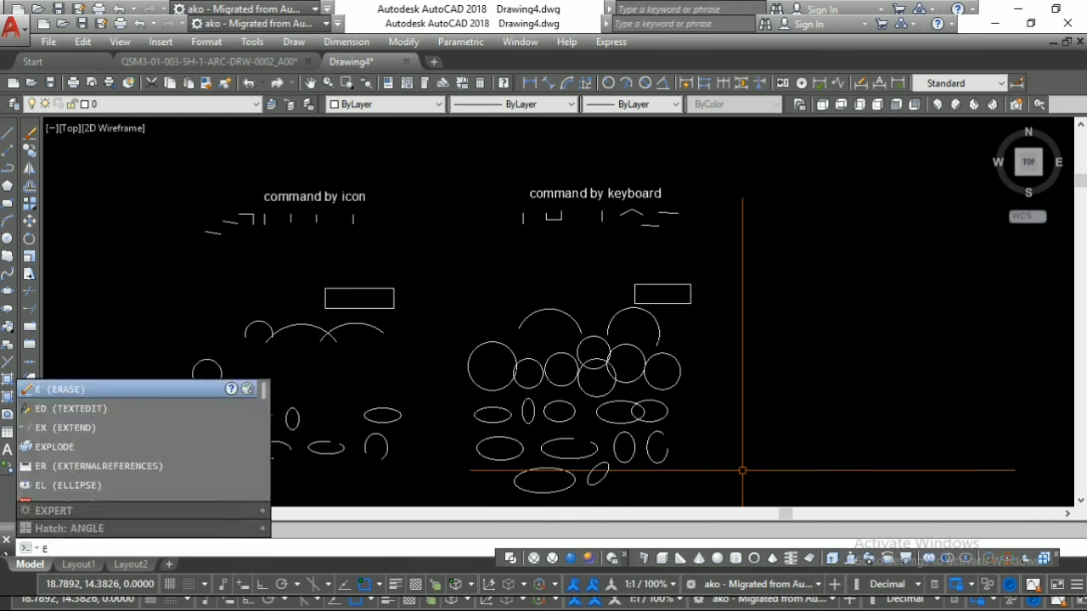
pyautogui.press('Return')
pyautogui.click(813, 491)
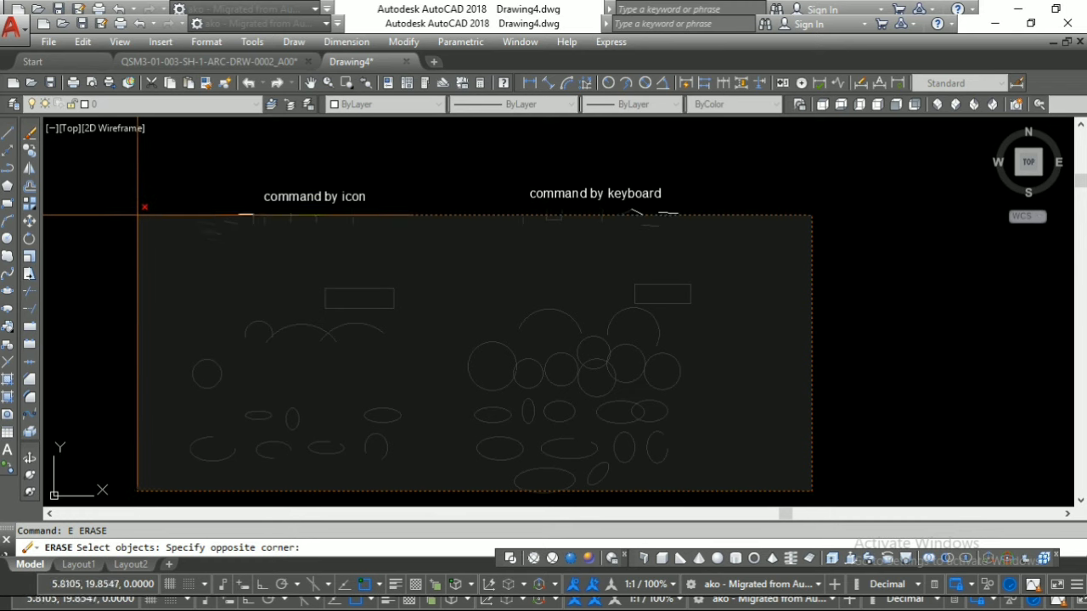
pyautogui.click(136, 207)
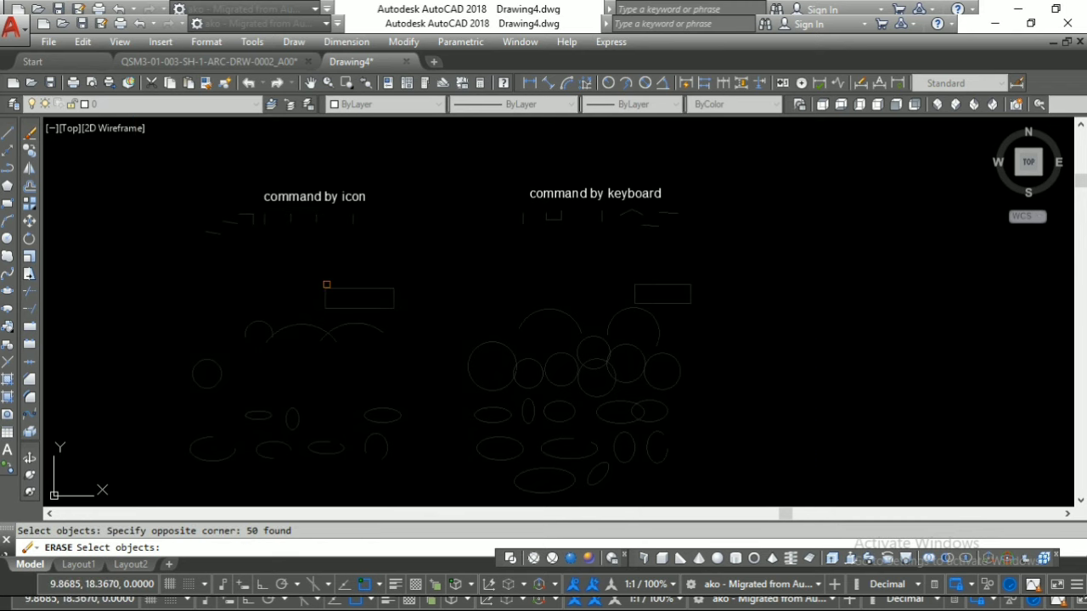
pyautogui.press('Return')
pyautogui.scroll(2, 402, 179)
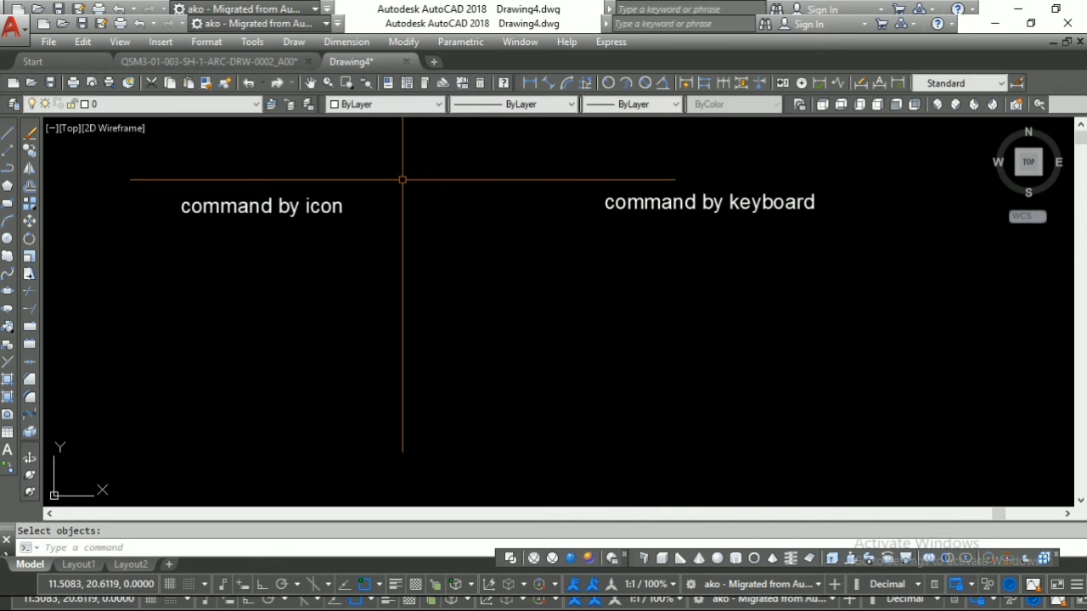
pyautogui.scroll(2, 402, 179)
pyautogui.scroll(-2, 403, 179)
pyautogui.moveTo(400, 182); pyautogui.dragTo(396, 279, button='middle')
pyautogui.moveTo(447, 318)
pyautogui.mouseDown(button='middle')
pyautogui.moveTo(427, 322)
pyautogui.moveTo(457, 316)
pyautogui.mouseUp(button='middle')
pyautogui.scroll(2, 415, 308)
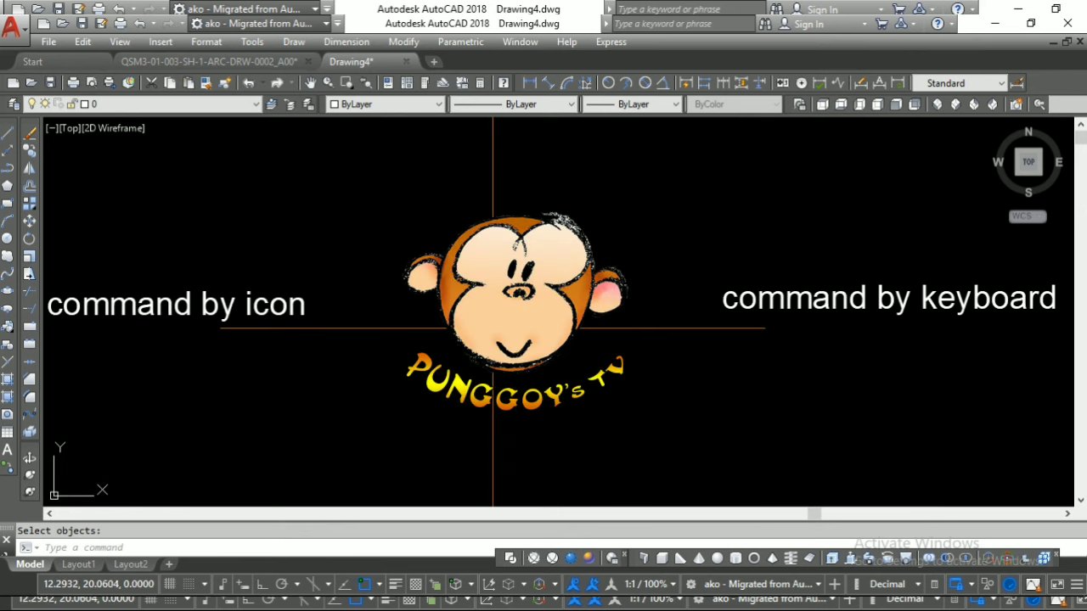